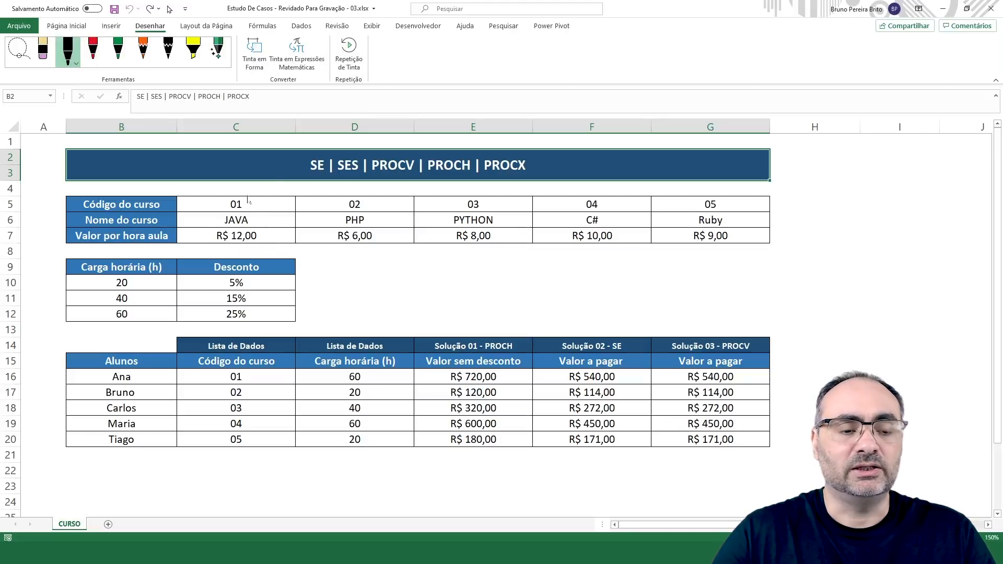
# Circle the JAVA and PYTHON course columns in the top table with black ink
pyautogui.moveTo(252, 183)
pyautogui.mouseDown()
pyautogui.moveTo(197, 226)
pyautogui.moveTo(271, 246)
pyautogui.moveTo(250, 181)
pyautogui.mouseUp()
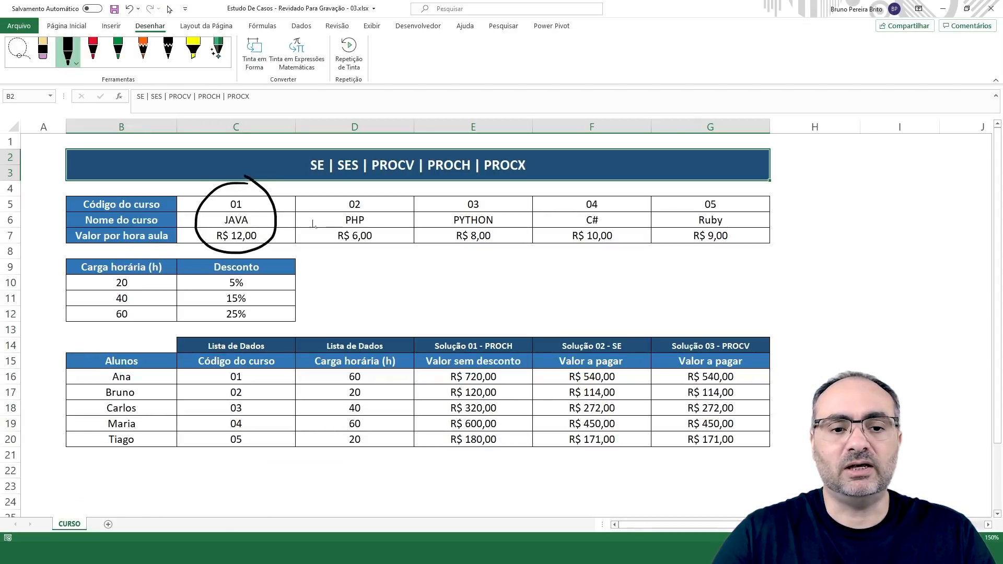
pyautogui.moveTo(498, 194)
pyautogui.mouseDown()
pyautogui.moveTo(442, 201)
pyautogui.moveTo(451, 274)
pyautogui.moveTo(510, 225)
pyautogui.moveTo(493, 184)
pyautogui.mouseUp()
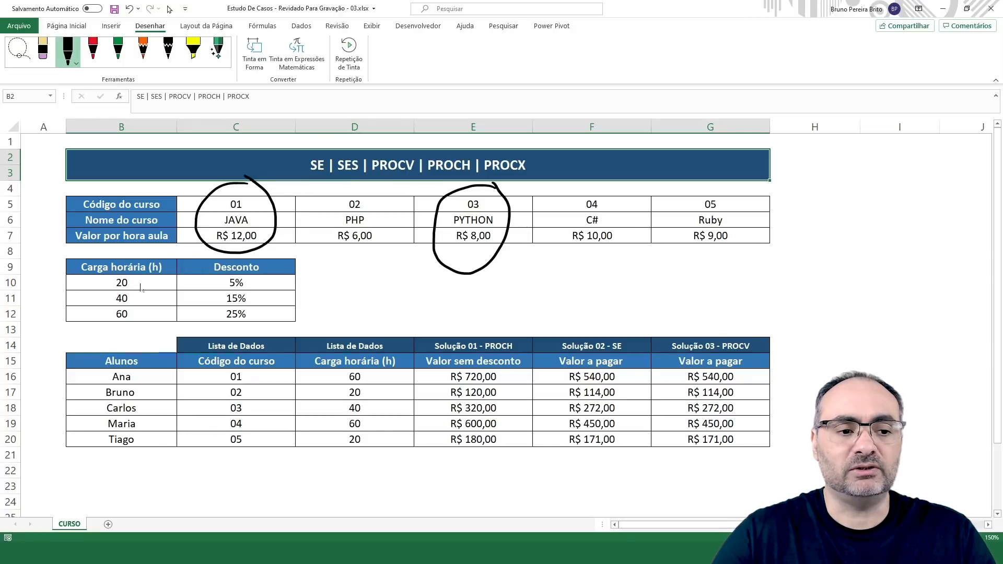
# Tick the 20, 40 and 60 workload values with black ink, undo the ticks and stop drawing
pyautogui.moveTo(135, 284); pyautogui.dragTo(140, 280)
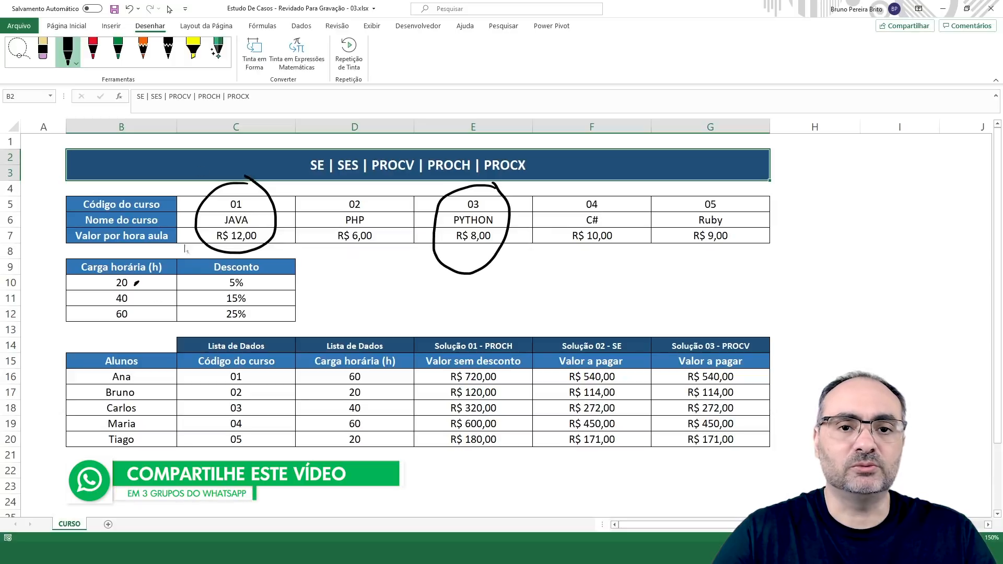
pyautogui.moveTo(132, 303); pyautogui.dragTo(136, 297)
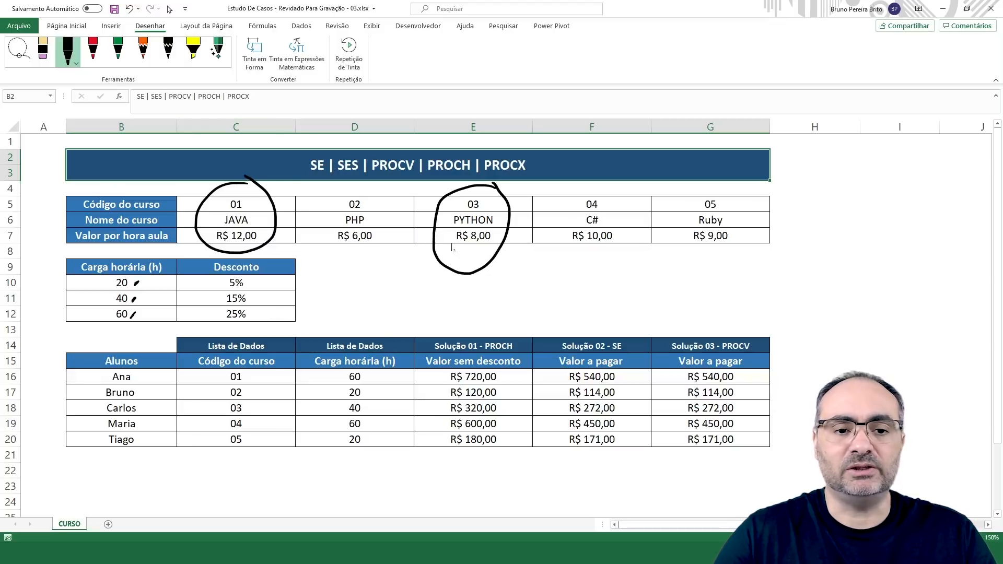
pyautogui.hotkey('ctrl', 'z')
pyautogui.hotkey('ctrl', 'z')
pyautogui.hotkey('ctrl', 'z')
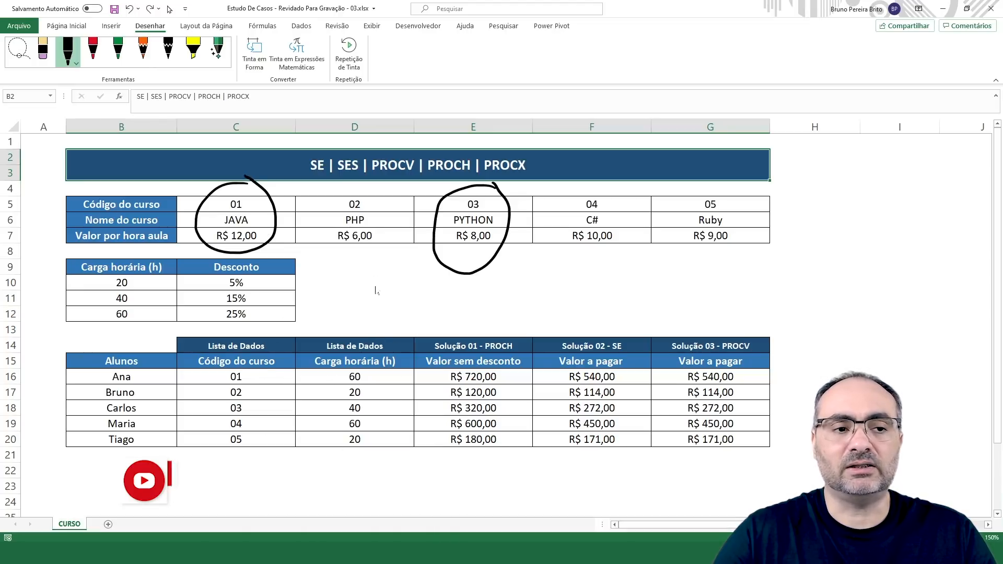
pyautogui.press('Escape')
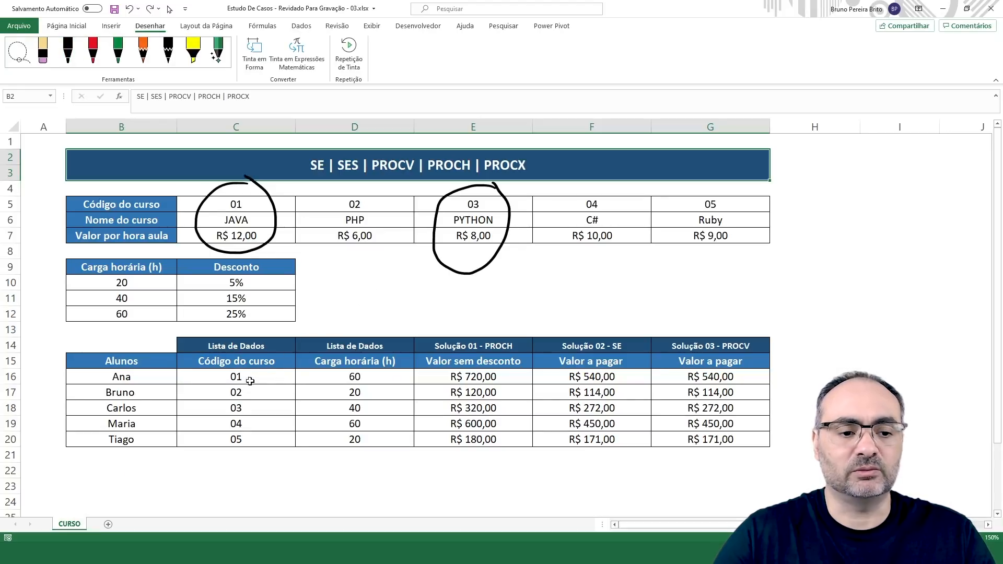
# Examine the course code options offered by the list in C16 without choosing one
pyautogui.click(266, 378)
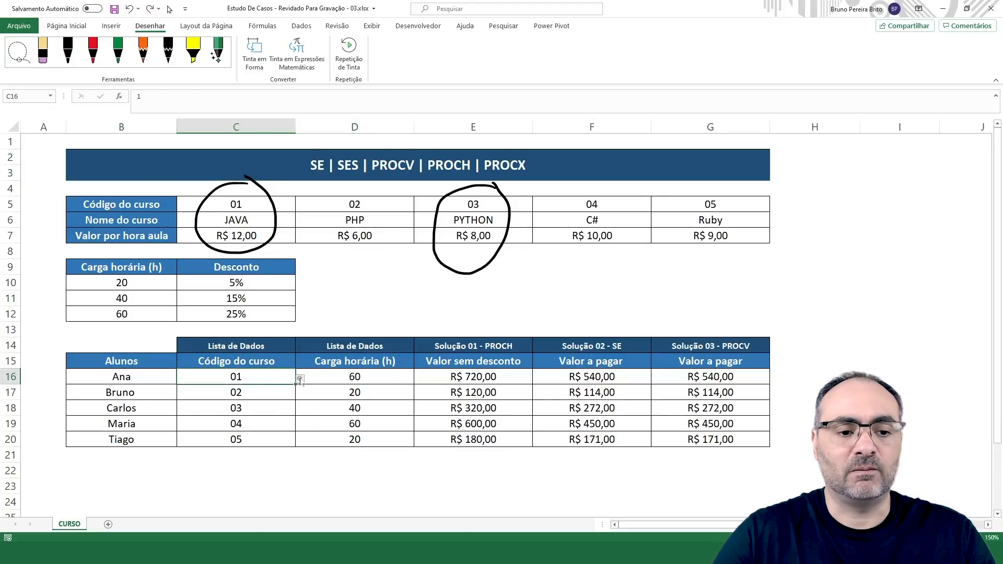
pyautogui.click(301, 378)
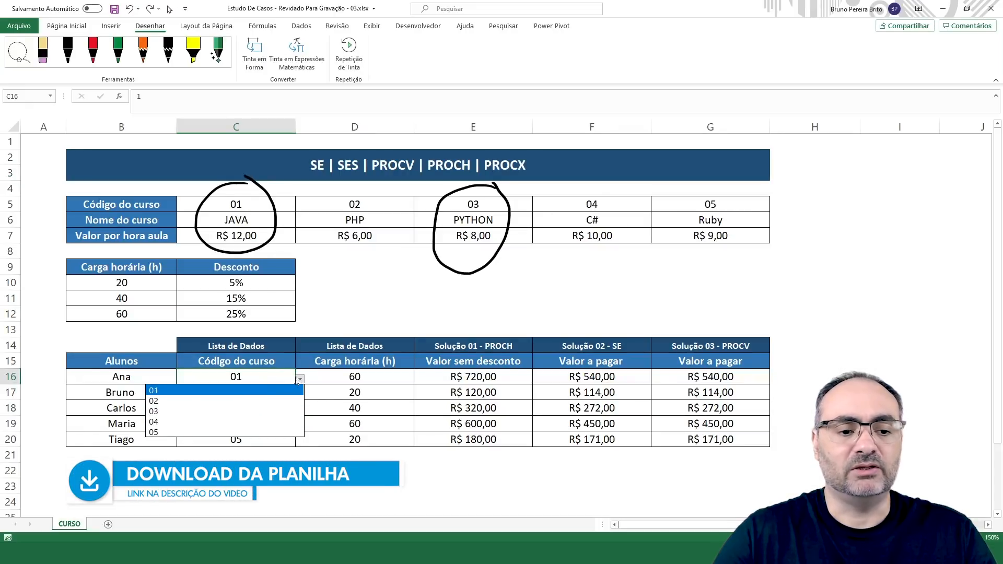
pyautogui.click(301, 381)
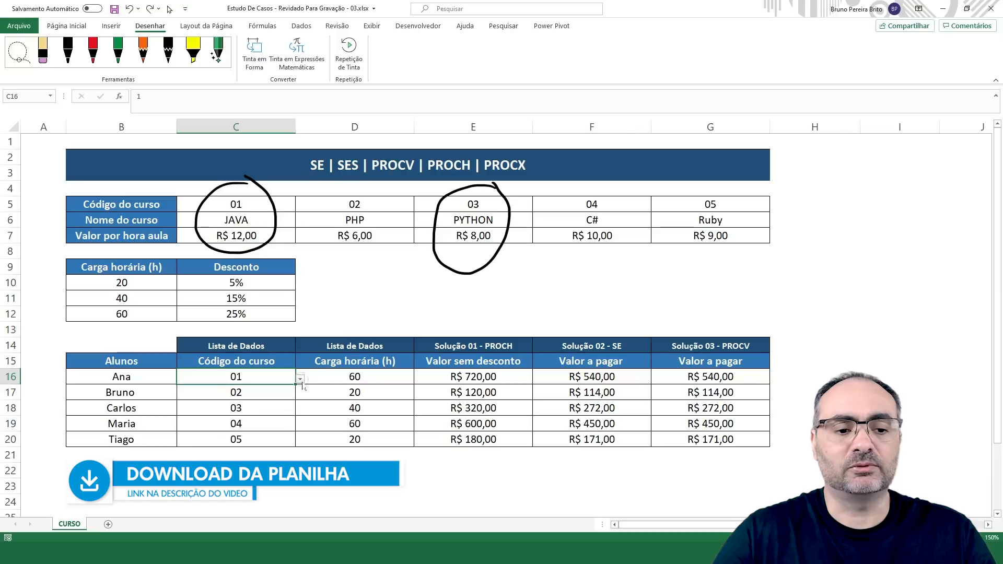
# Choose 40 as the workload in D16 and 03 as the course code in C16
pyautogui.click(397, 380)
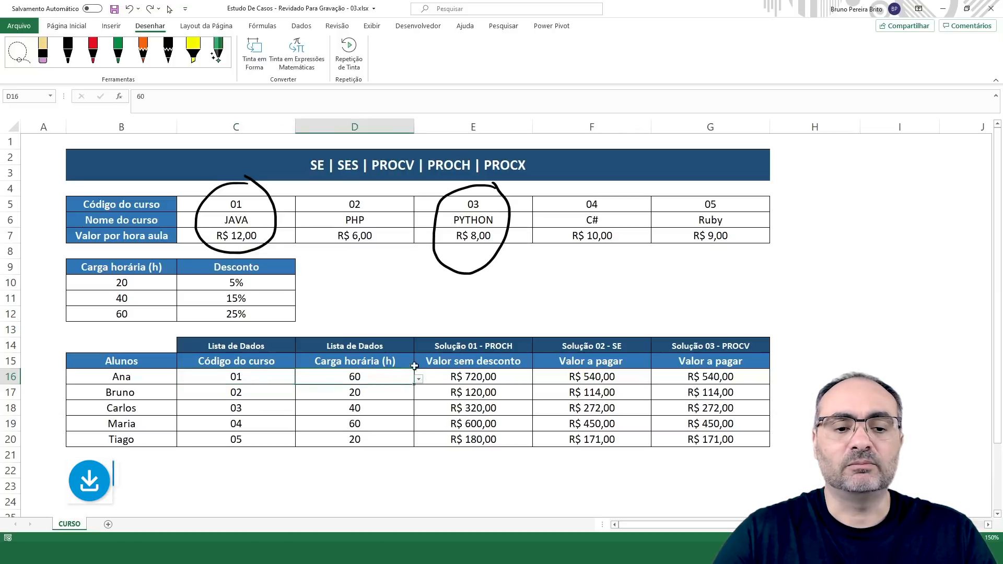
pyautogui.click(419, 378)
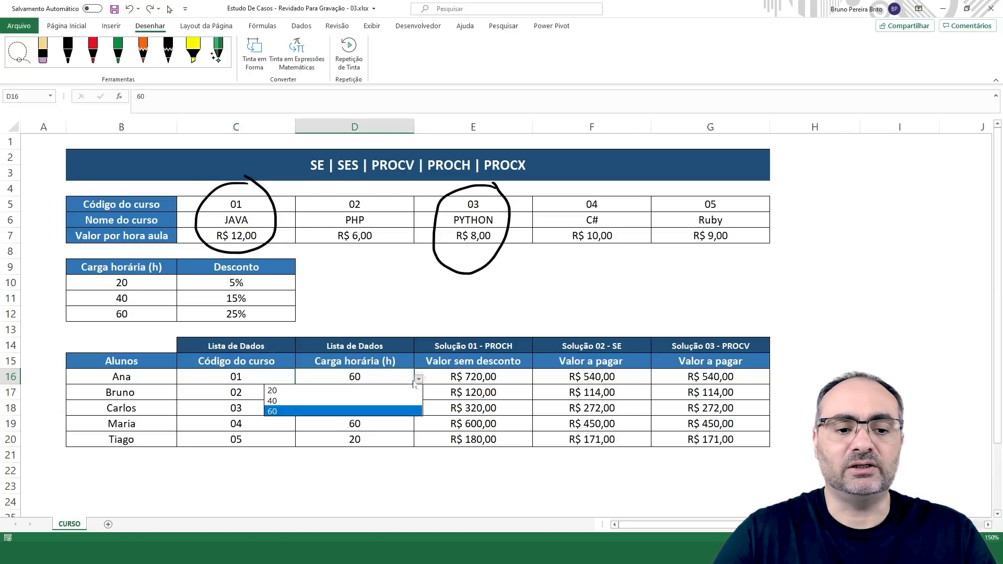
pyautogui.click(362, 401)
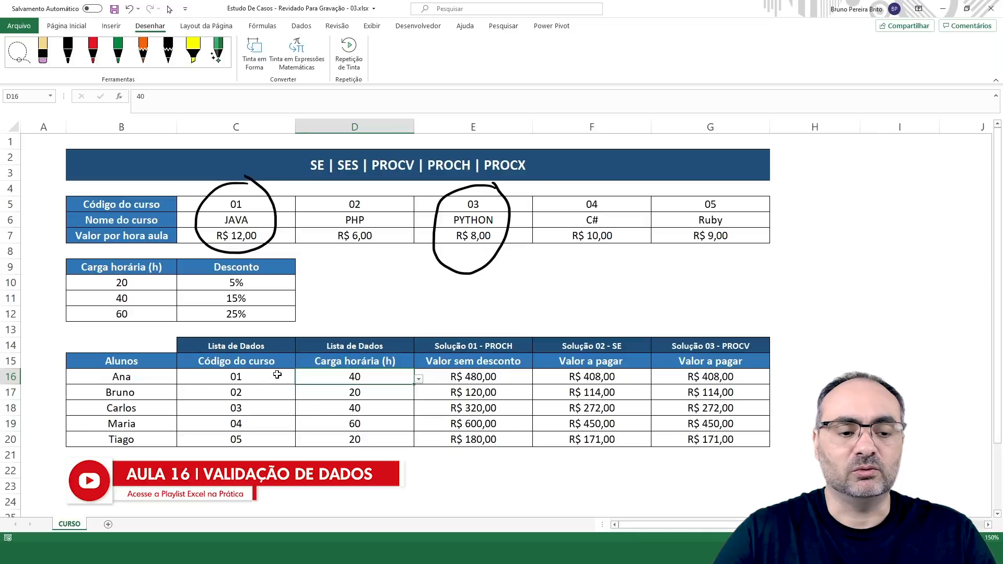
pyautogui.click(284, 377)
pyautogui.click(300, 380)
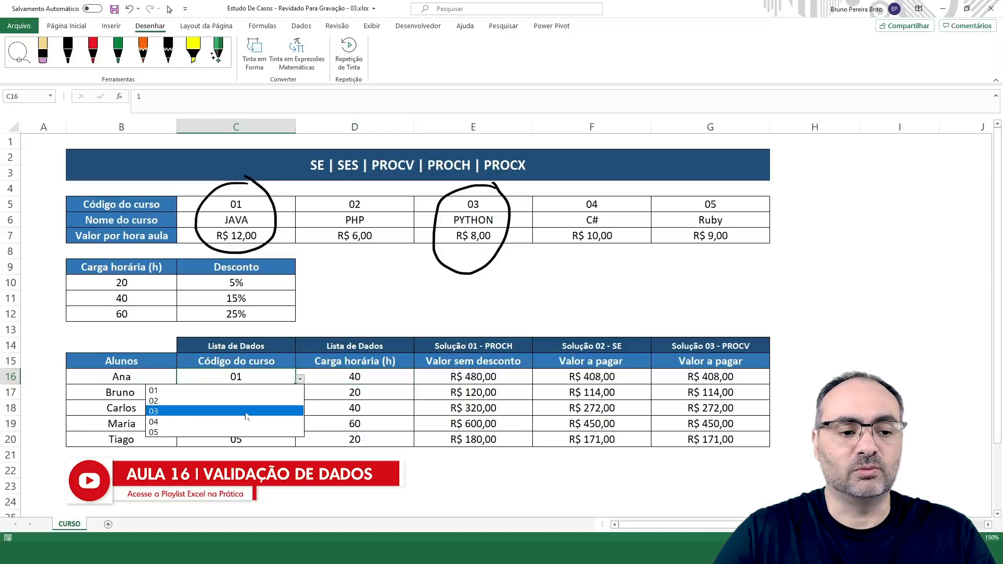
pyautogui.click(246, 412)
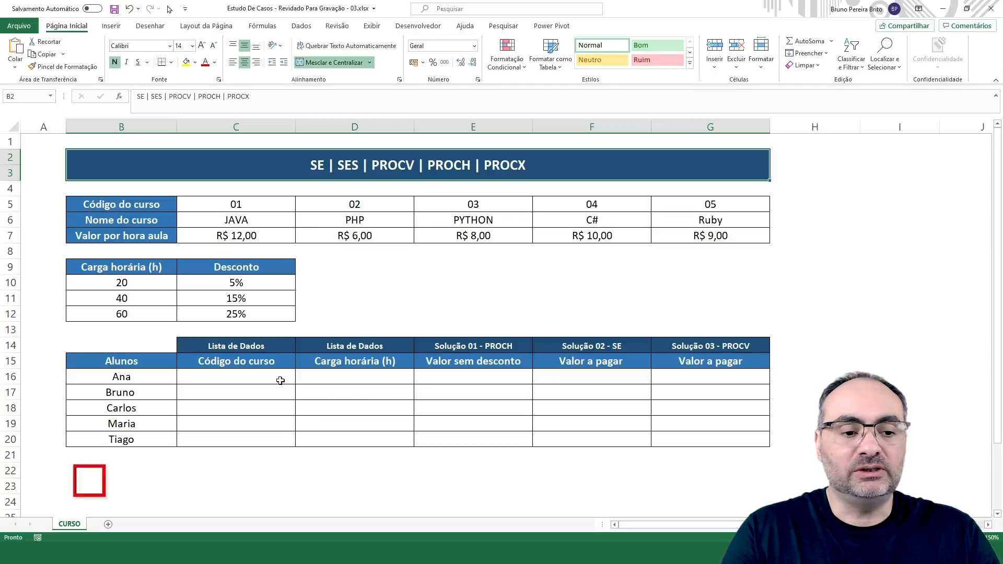
# Start a data validation rule for the first course code cell, C16, that allows a list (Lista)
pyautogui.click(244, 377)
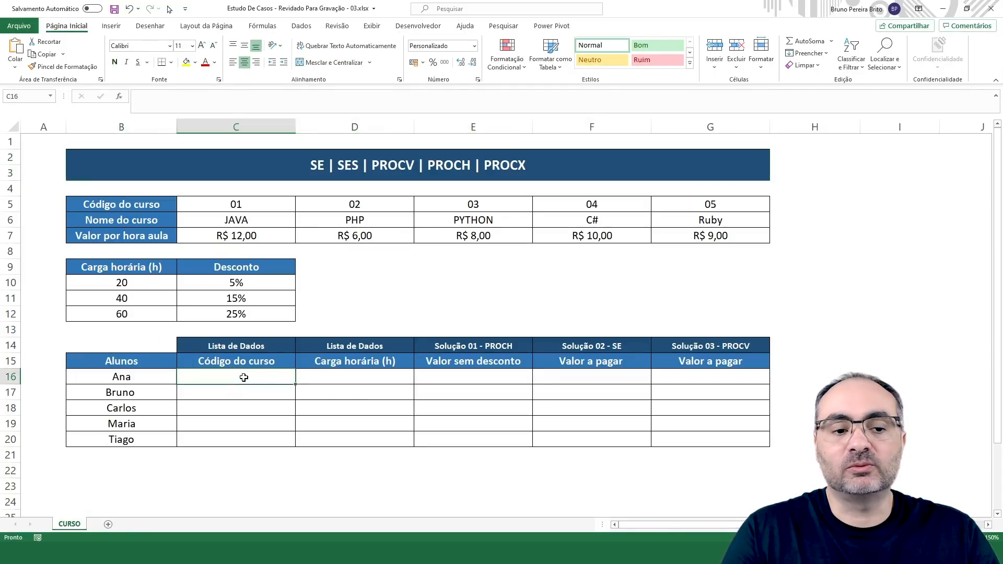
pyautogui.click(354, 375)
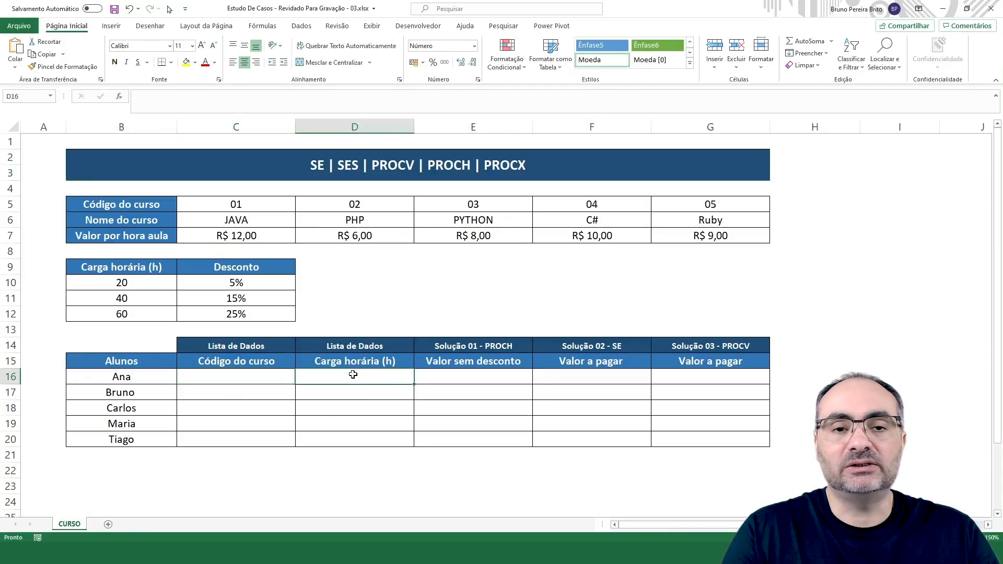
pyautogui.click(230, 374)
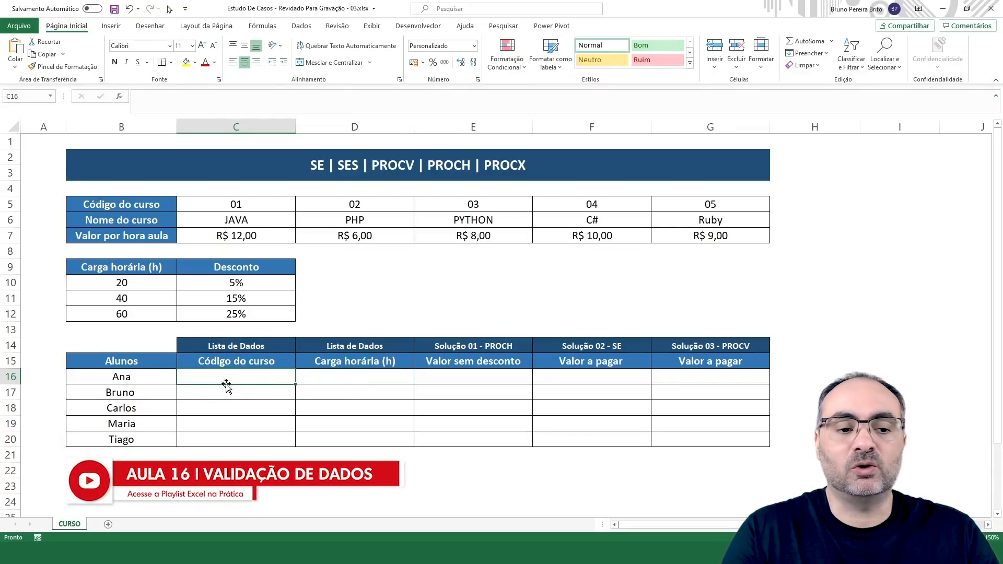
pyautogui.click(302, 26)
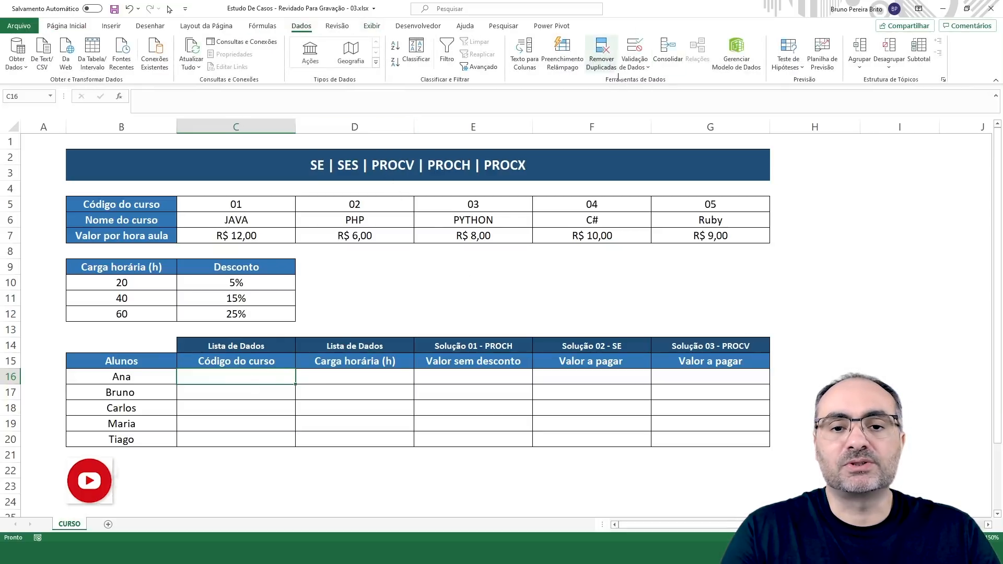
pyautogui.click(649, 68)
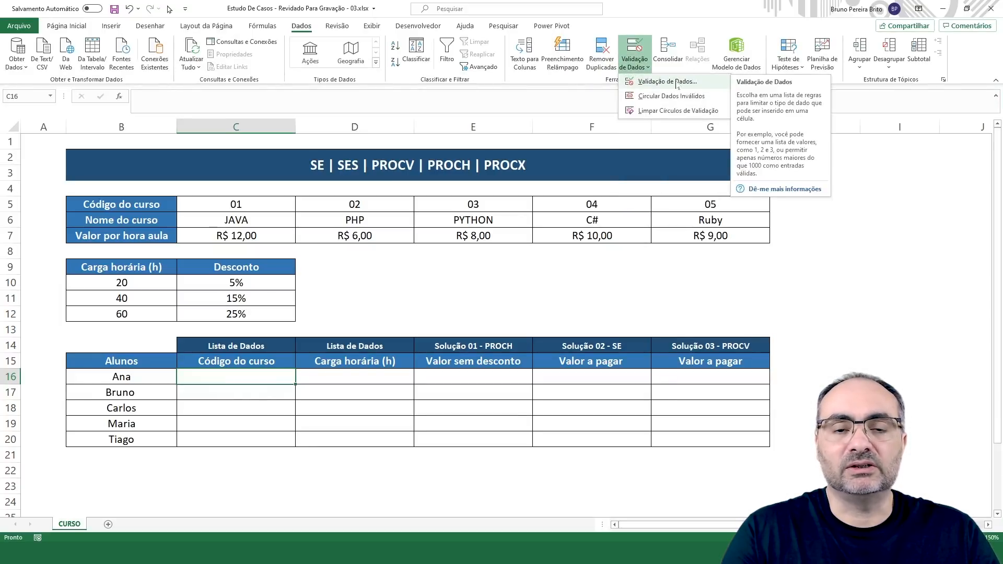
pyautogui.click(668, 82)
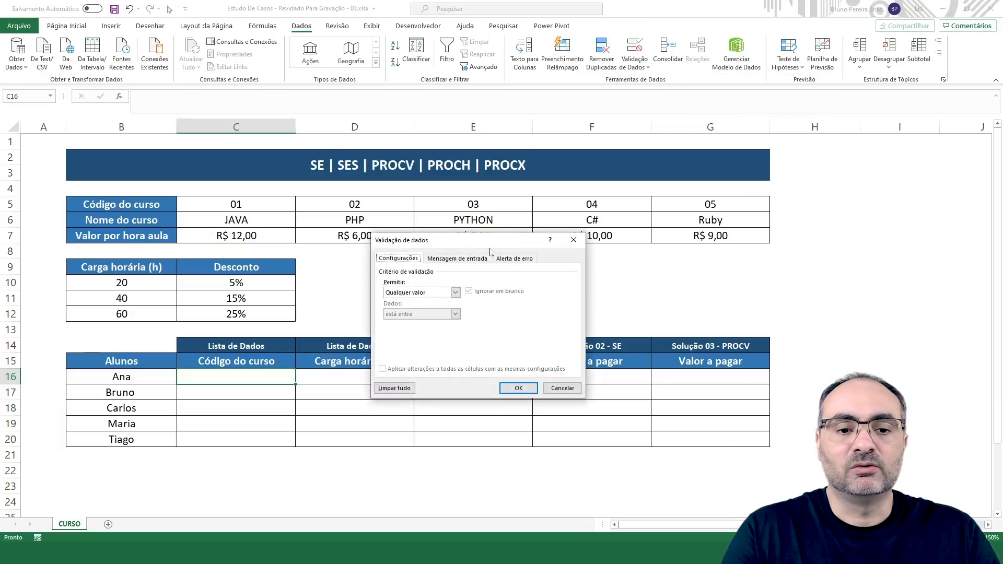
pyautogui.moveTo(605, 200); pyautogui.dragTo(666, 142)
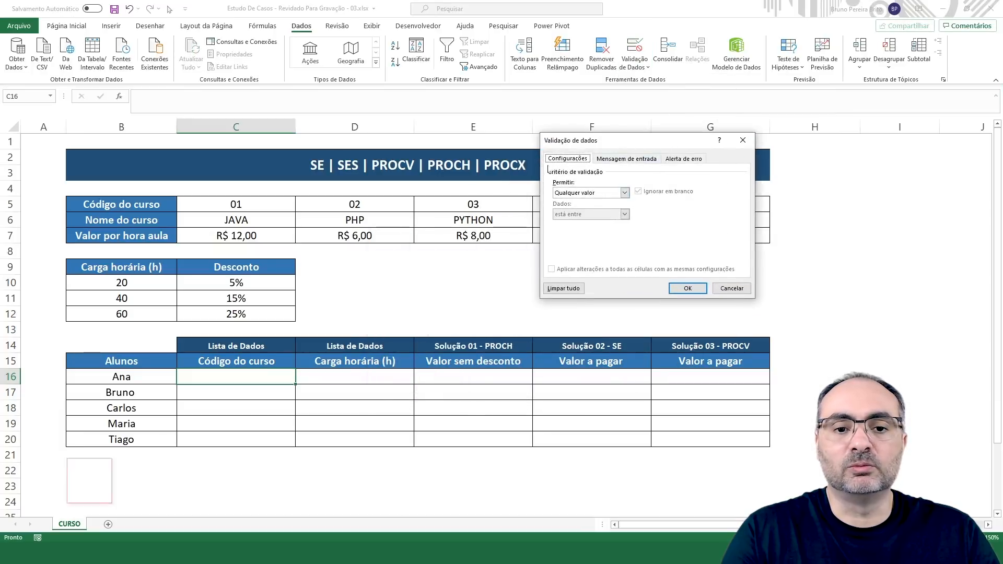
pyautogui.click(625, 193)
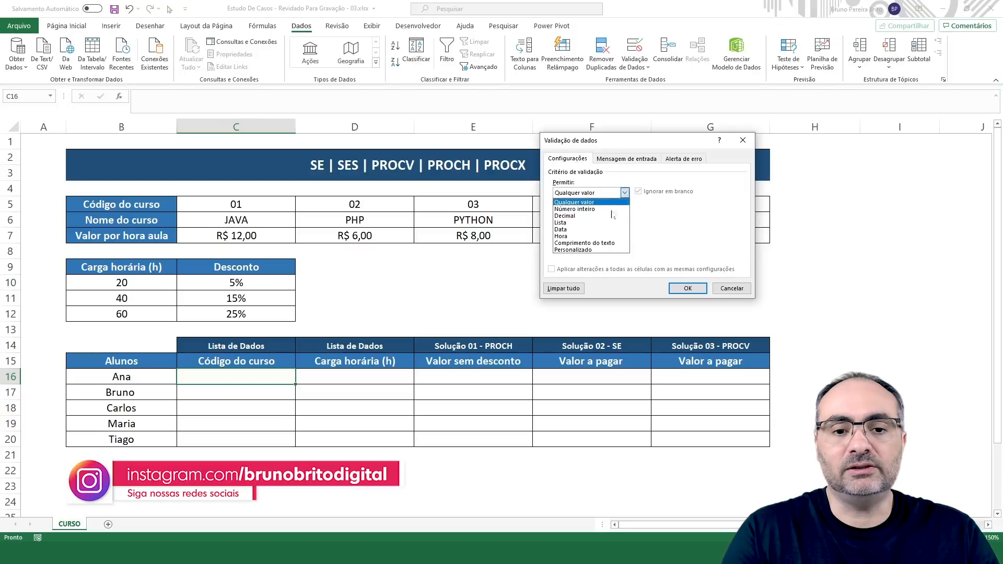
pyautogui.click(564, 223)
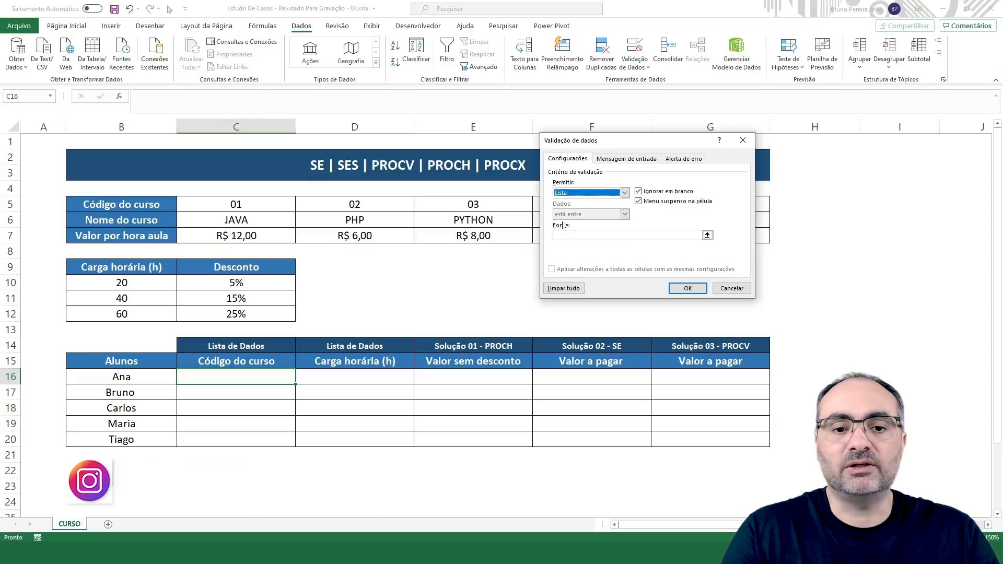
# Set the validation list's source to the course codes in =$C$5:$G$5 and apply the rule
pyautogui.click(707, 236)
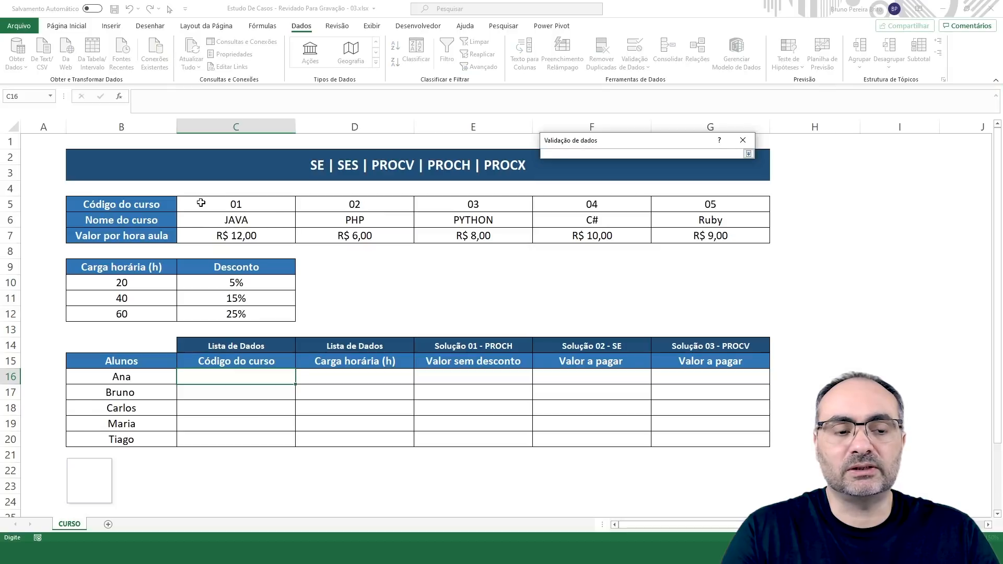
pyautogui.moveTo(201, 204); pyautogui.dragTo(699, 204)
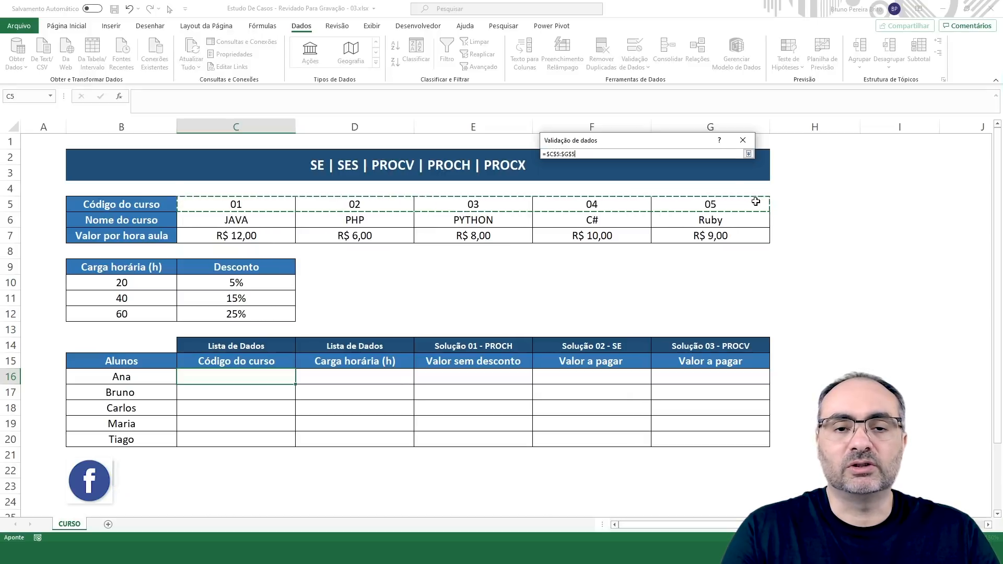
pyautogui.press('Return')
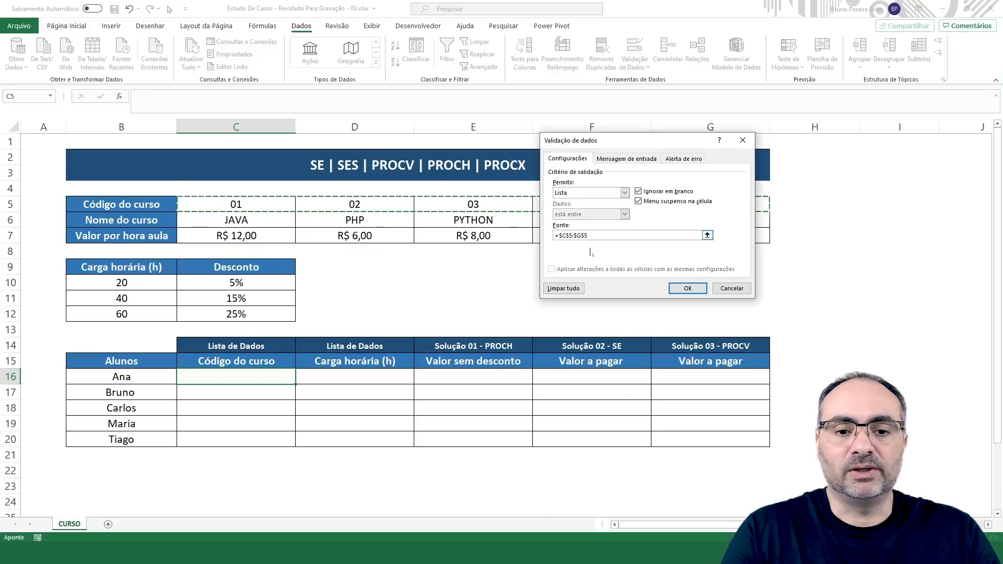
pyautogui.click(687, 289)
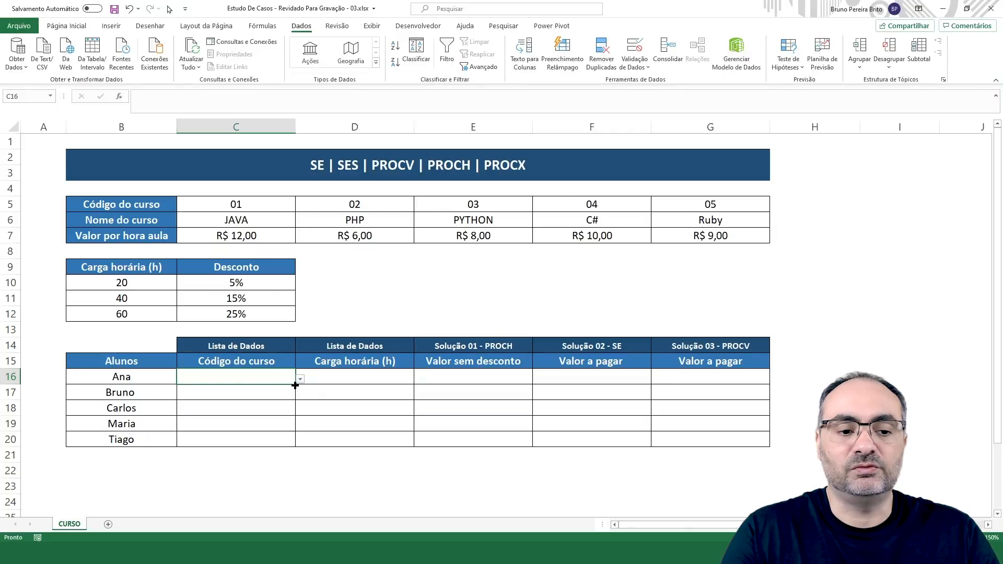
# Copy the list validation from C16 down to C20 and check the cells below for the list
pyautogui.moveTo(295, 384); pyautogui.dragTo(290, 443)
pyautogui.click(280, 408)
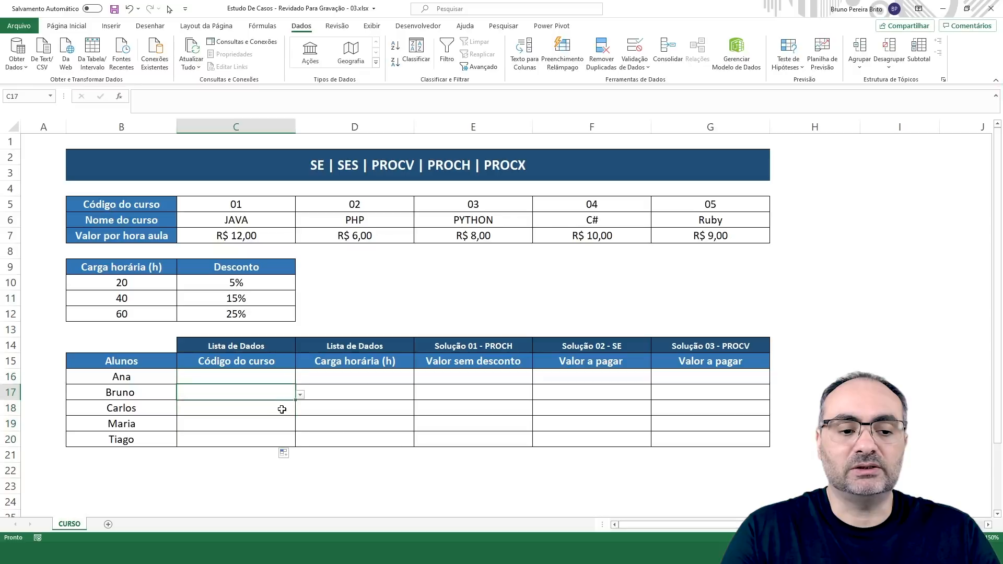
pyautogui.click(283, 427)
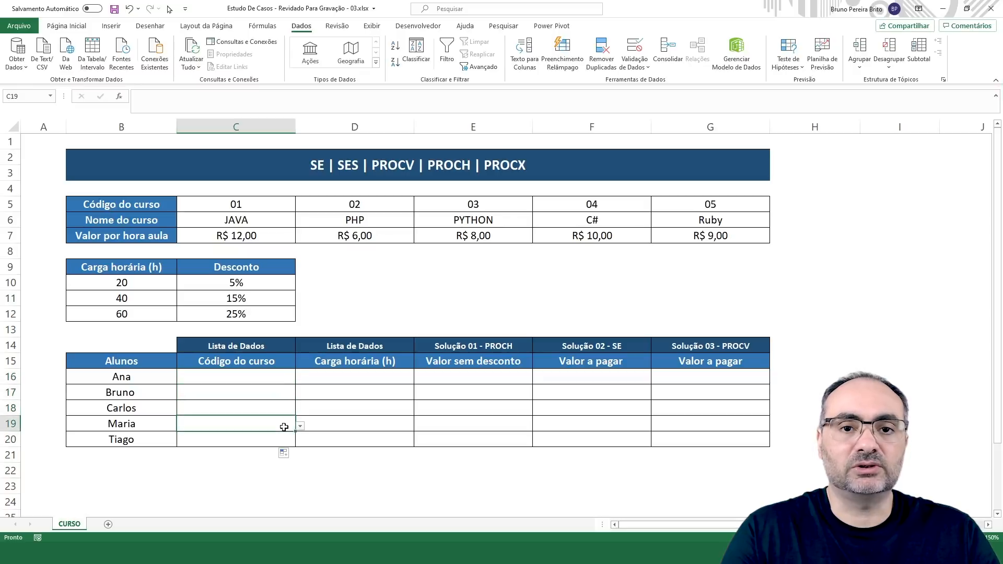
# Choose course codes 01, 02 and 03 from the lists in C16, C17 and C18
pyautogui.click(288, 377)
pyautogui.click(300, 377)
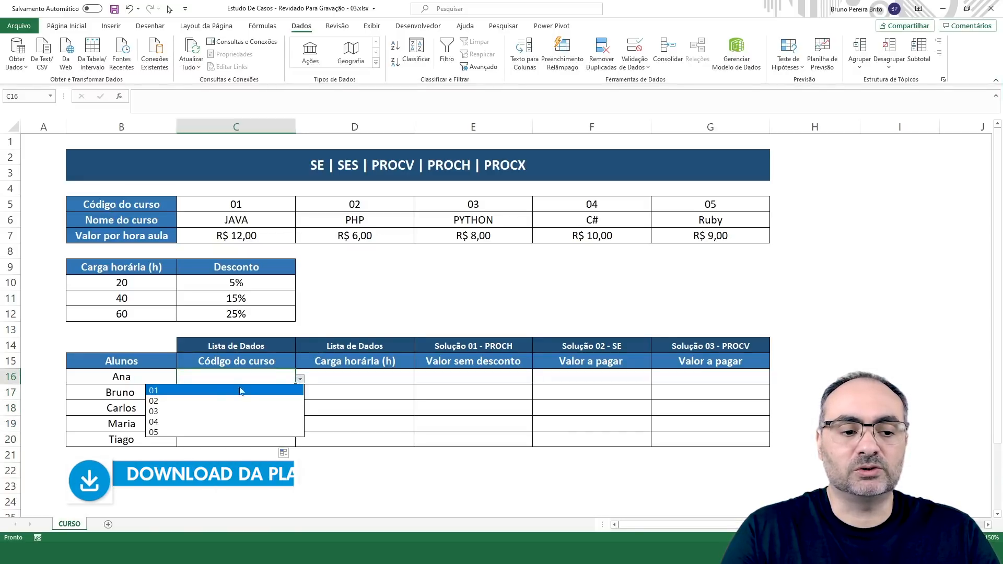
pyautogui.click(251, 392)
pyautogui.click(282, 396)
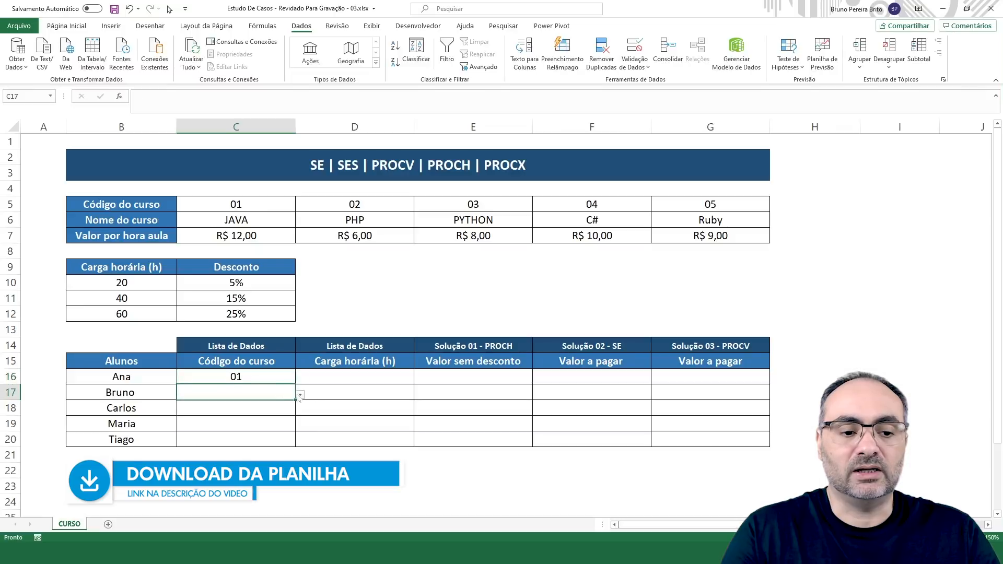
pyautogui.click(300, 397)
pyautogui.click(249, 414)
pyautogui.click(273, 407)
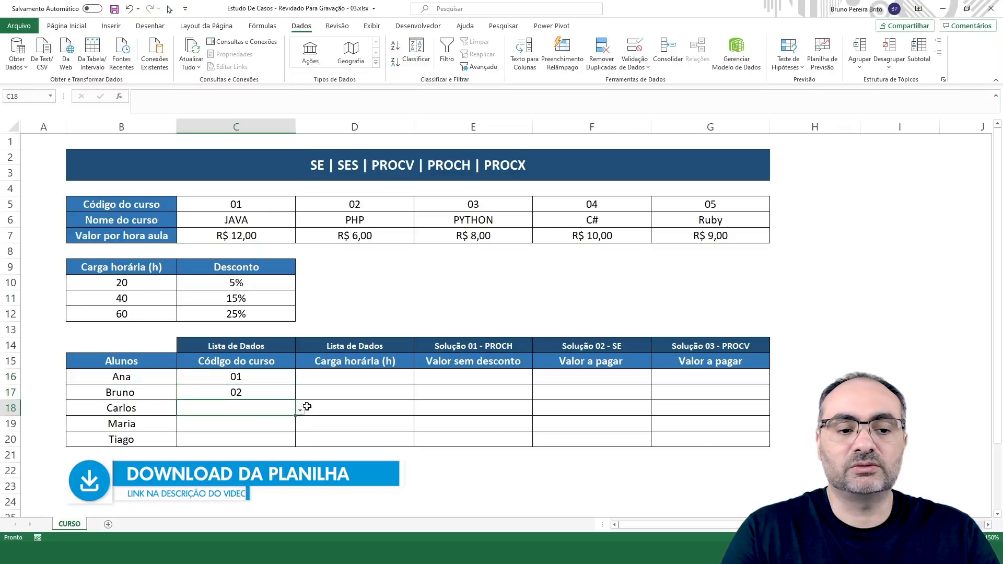
pyautogui.click(300, 410)
pyautogui.click(241, 439)
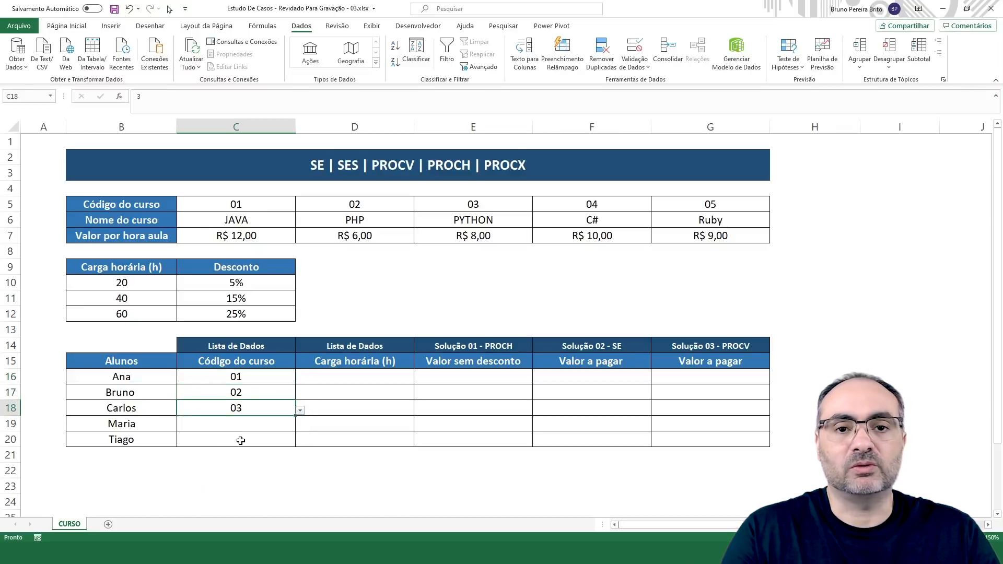
# Choose course code 04 in C19 and 05 in C20 from their lists
pyautogui.click(293, 423)
pyautogui.click(300, 426)
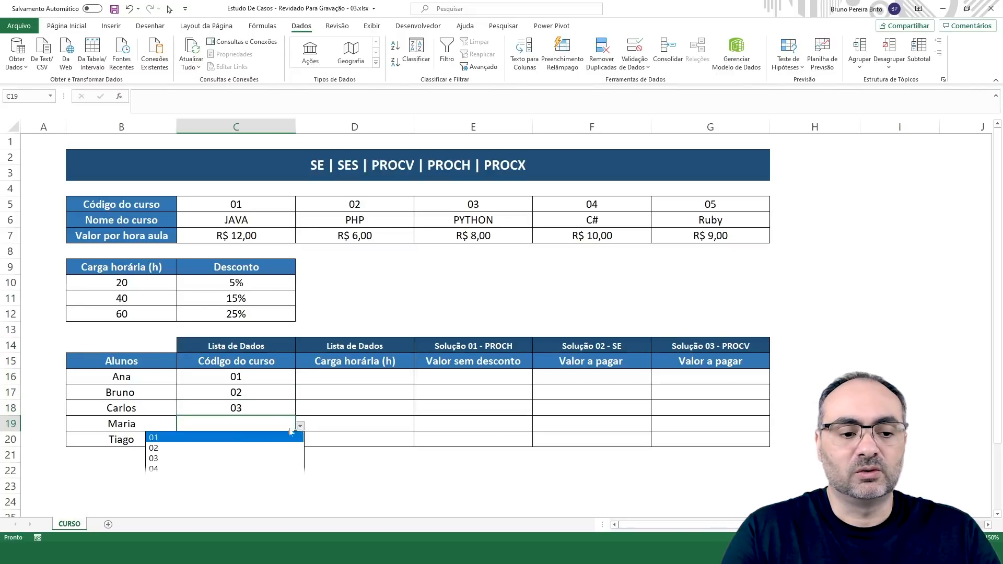
pyautogui.click(230, 468)
pyautogui.click(290, 440)
pyautogui.click(300, 442)
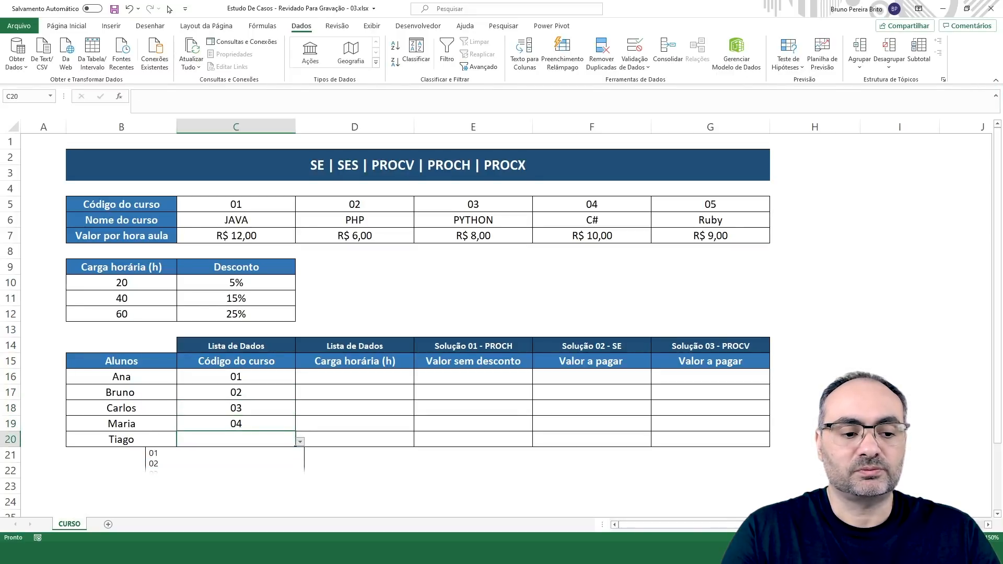
pyautogui.click(229, 495)
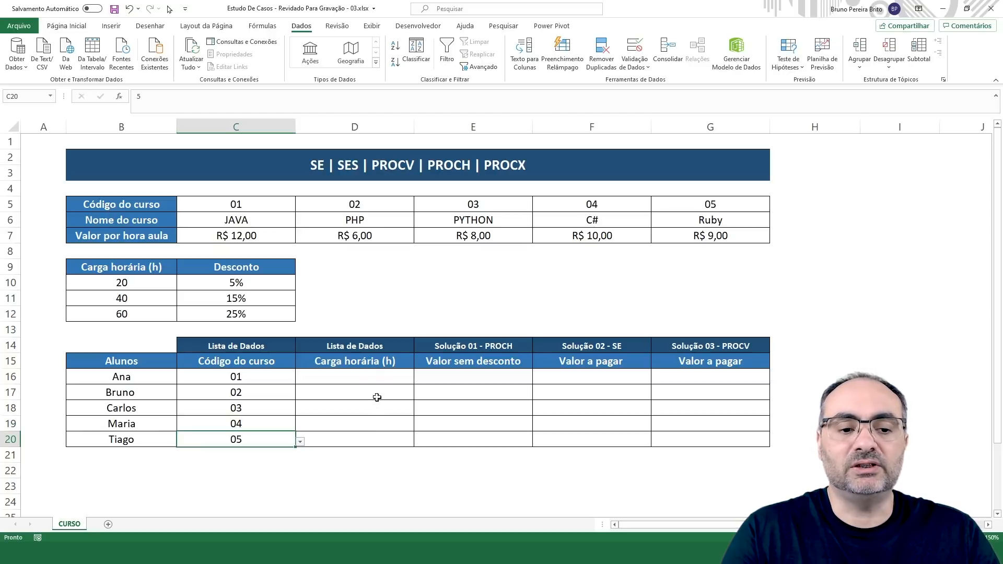
# Start a data validation rule for the first workload cell, D16, that allows a list (Lista)
pyautogui.click(377, 378)
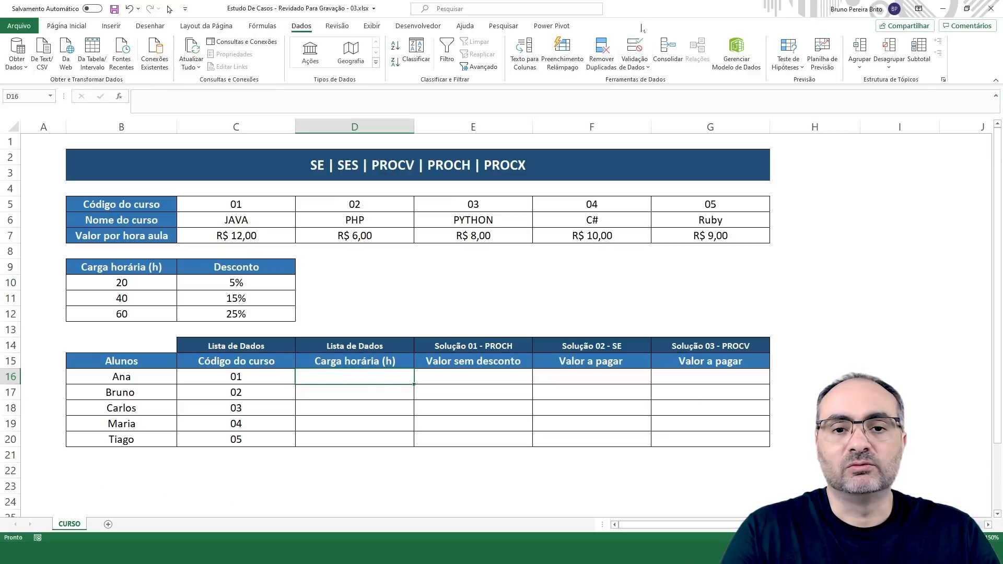
pyautogui.click(647, 68)
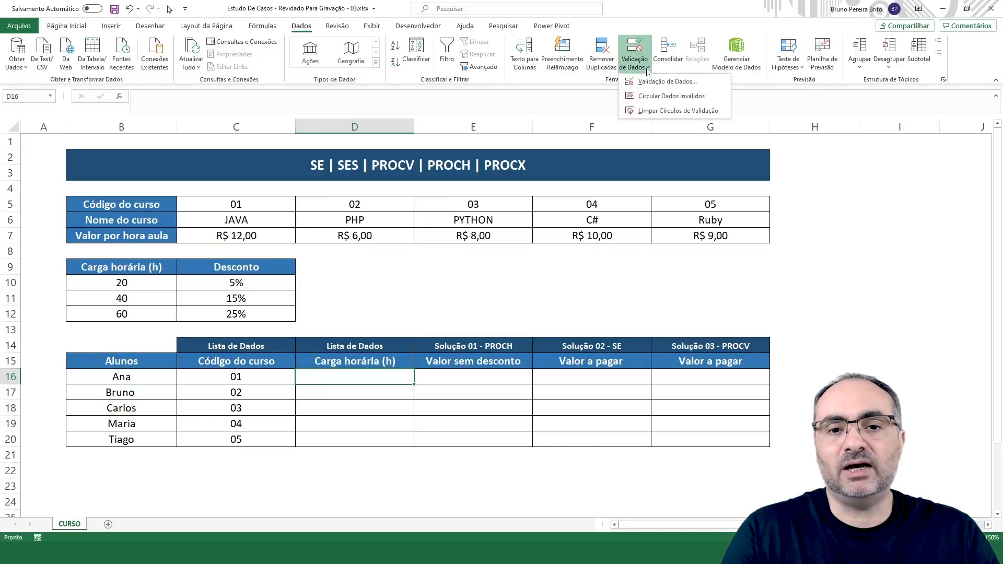
pyautogui.click(688, 82)
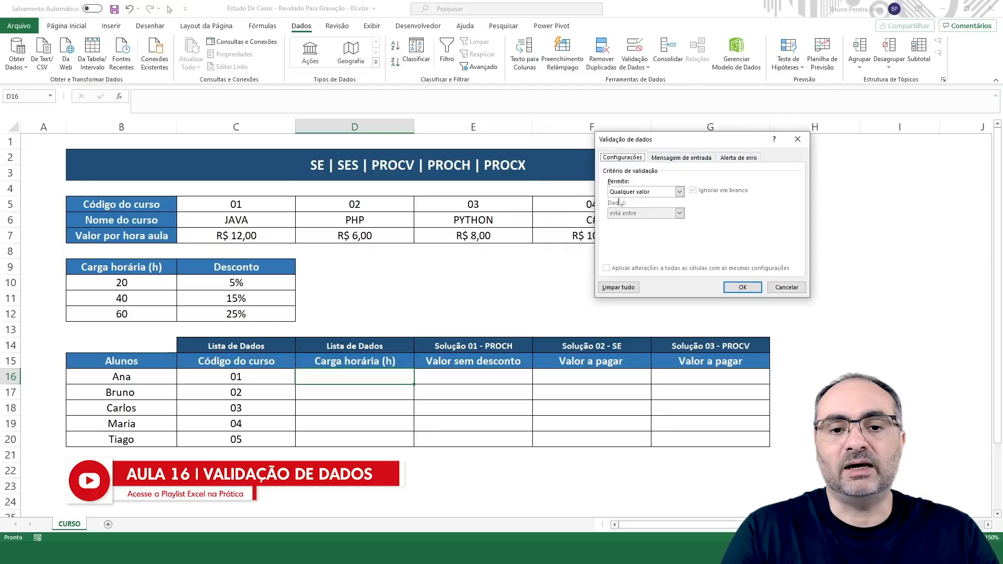
pyautogui.click(680, 193)
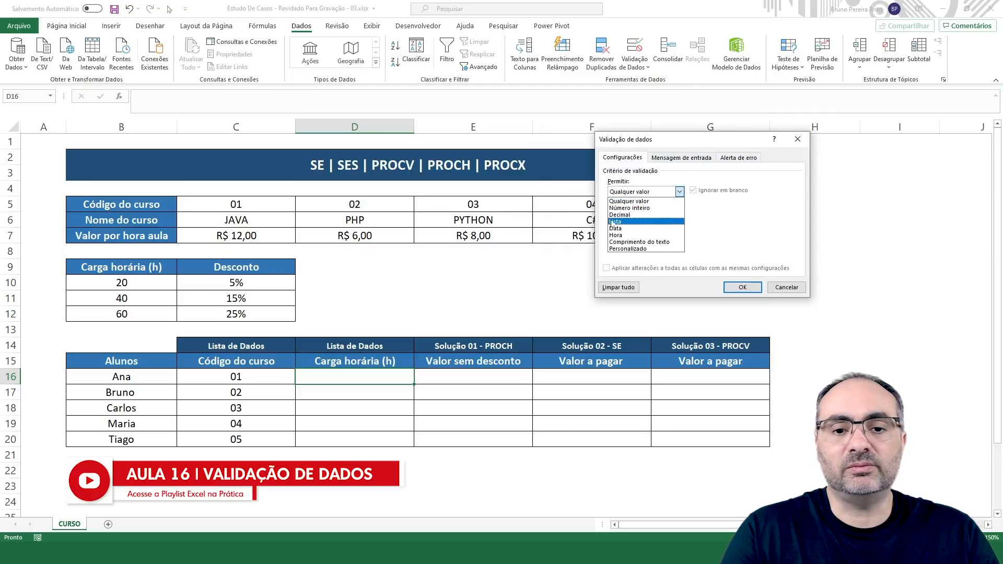
pyautogui.click(619, 224)
pyautogui.click(624, 234)
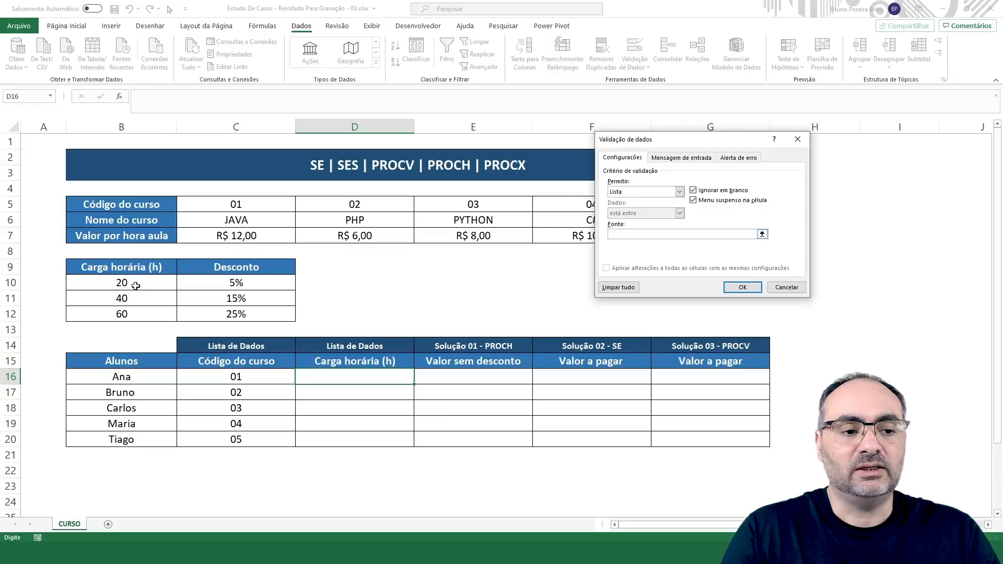
# Apply the workload values in =$B$10:$B$12 as the list source and copy the validation from D16 down to D20
pyautogui.moveTo(136, 287); pyautogui.dragTo(137, 312)
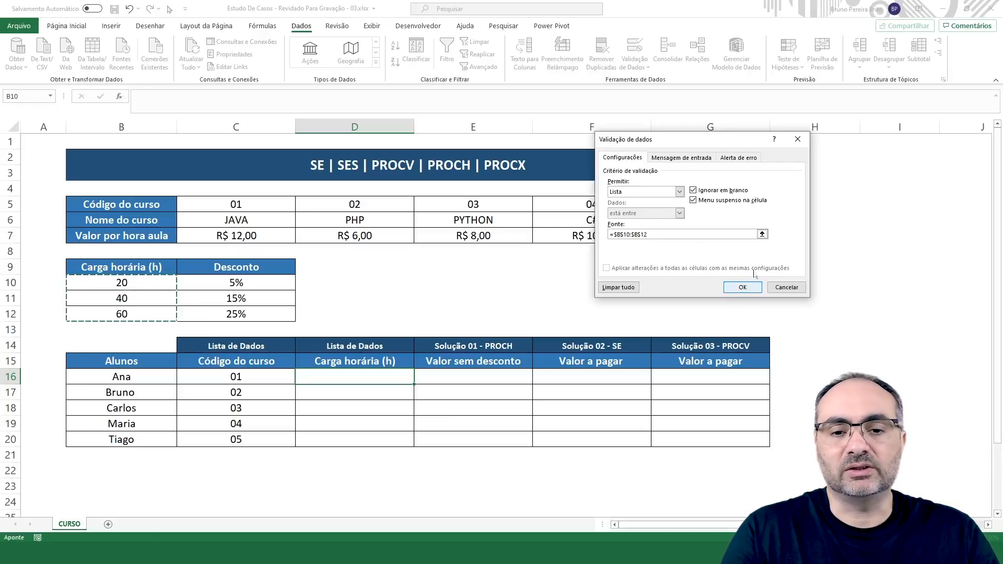
pyautogui.moveTo(652, 235); pyautogui.dragTo(584, 233)
pyautogui.press('BackSpace')
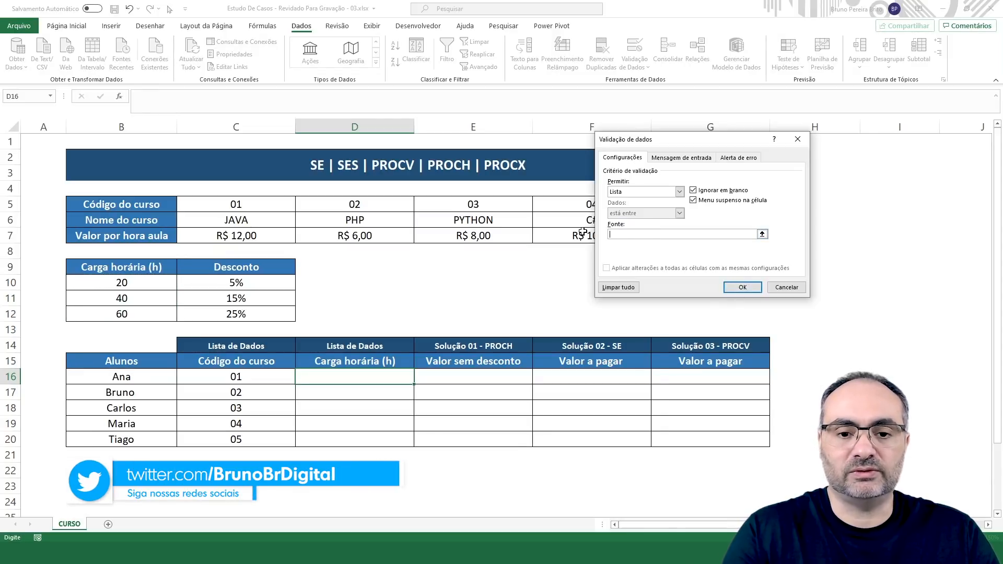
pyautogui.moveTo(122, 282); pyautogui.dragTo(125, 313)
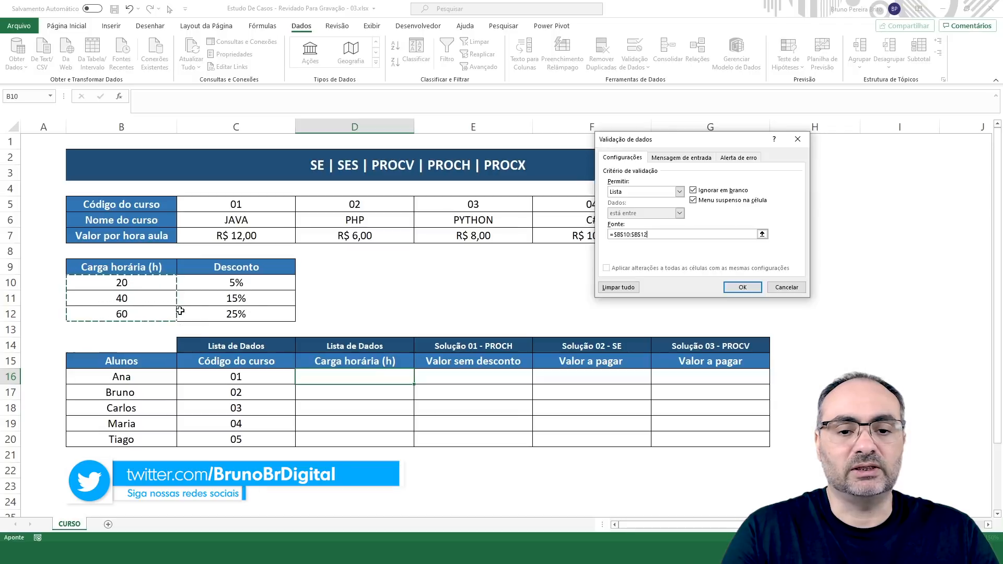
pyautogui.click(743, 288)
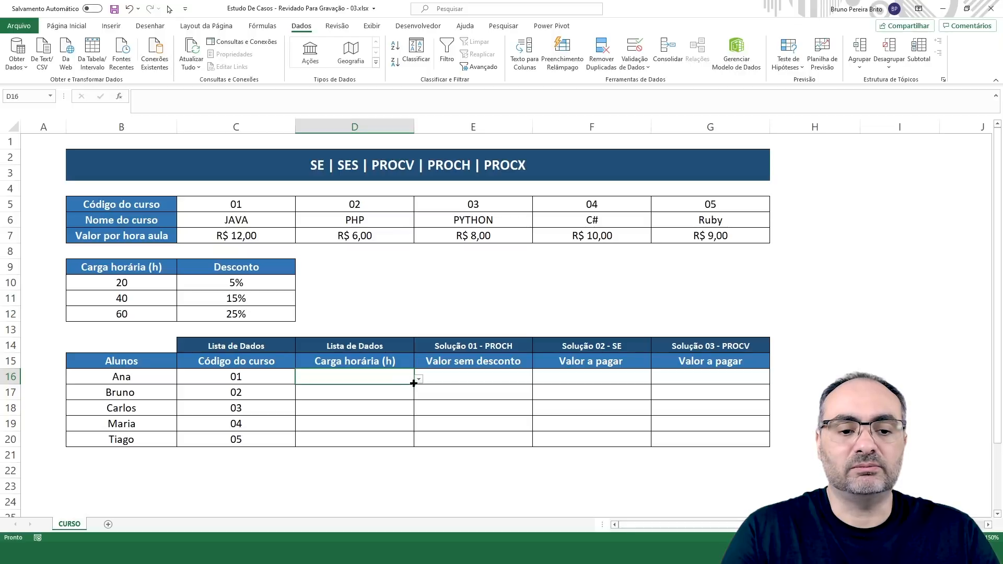
pyautogui.moveTo(413, 384); pyautogui.dragTo(417, 446)
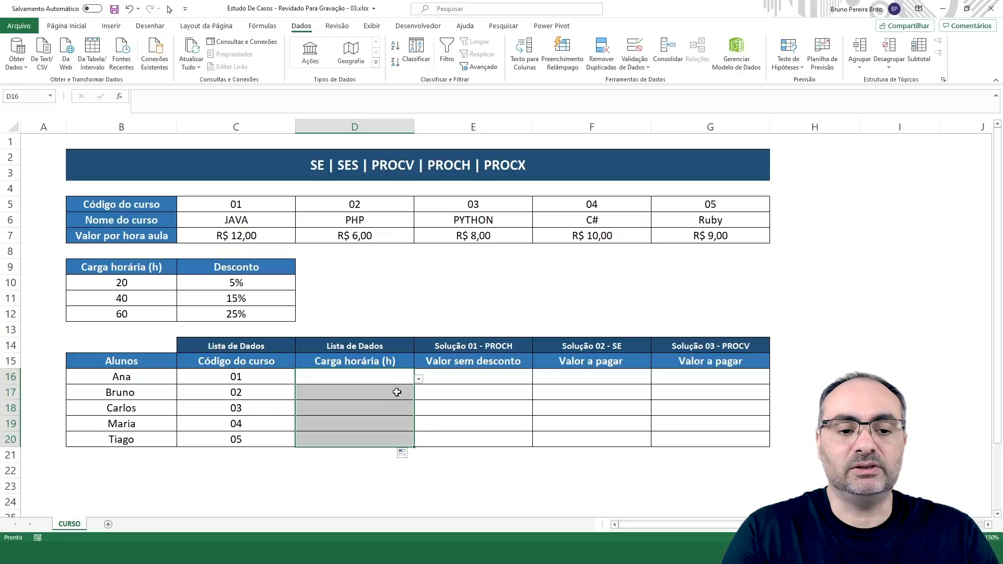
# Choose workloads of 60, 40 and 20 hours from the lists in D16, D17 and D18
pyautogui.click(390, 376)
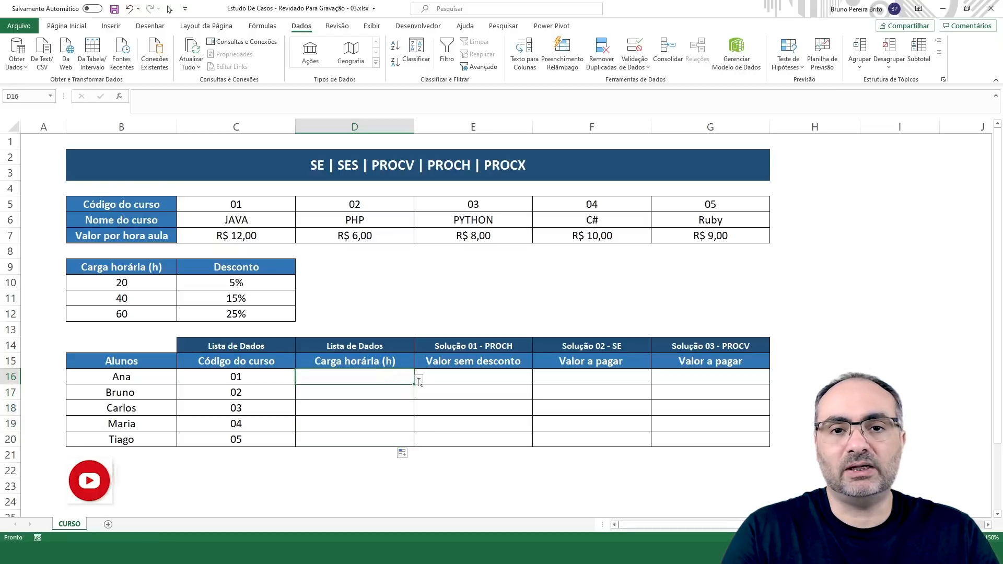
pyautogui.click(418, 378)
pyautogui.click(350, 406)
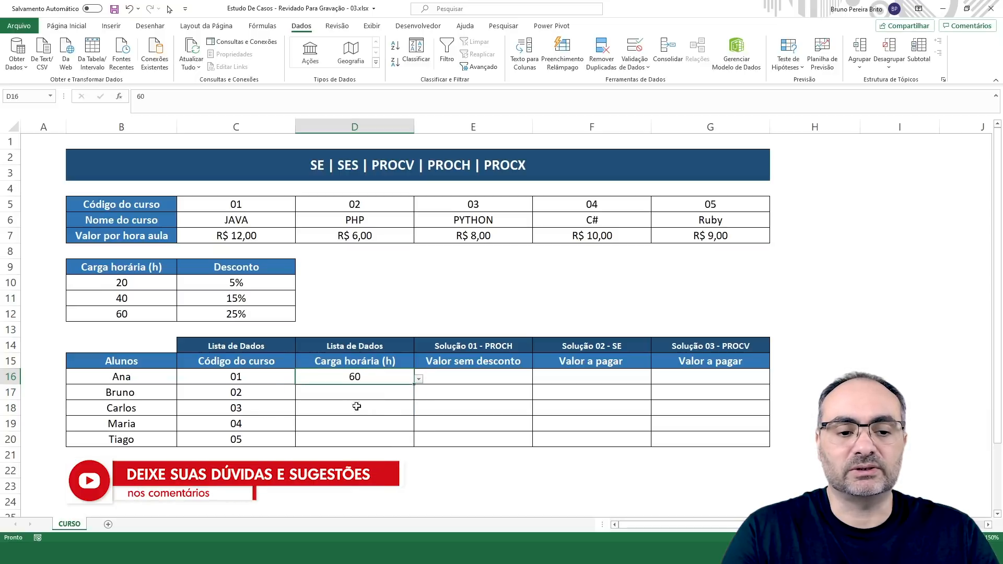
pyautogui.click(399, 395)
pyautogui.click(419, 396)
pyautogui.click(329, 417)
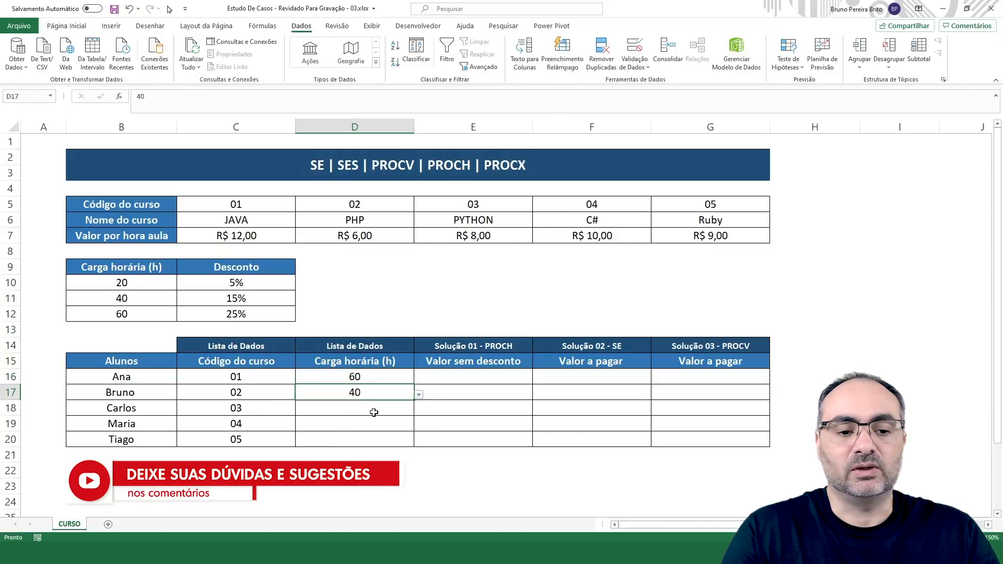
pyautogui.click(374, 410)
pyautogui.click(419, 412)
pyautogui.click(334, 422)
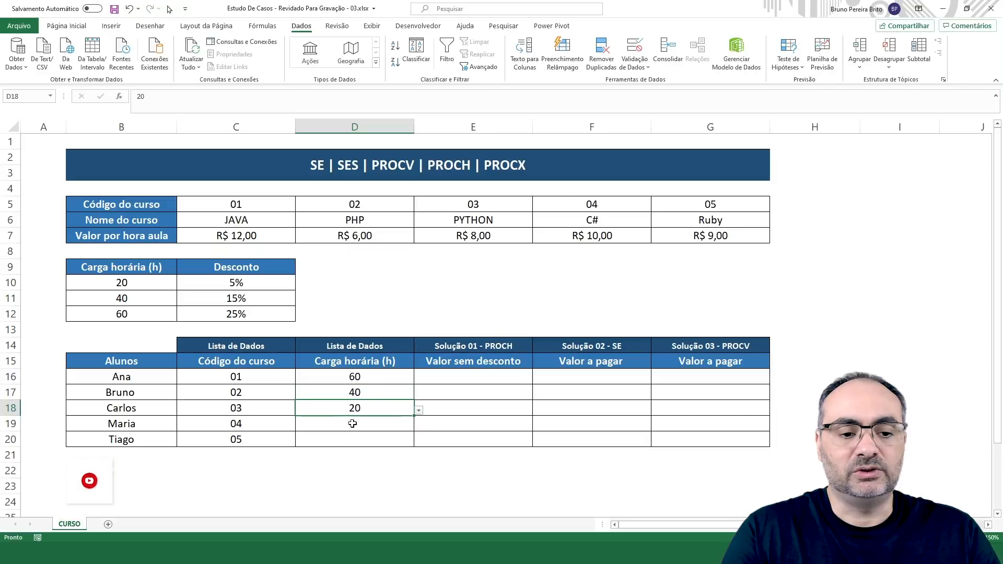
# Choose workloads of 60 hours in D19 and 40 hours in D20 from their lists
pyautogui.click(408, 423)
pyautogui.click(419, 427)
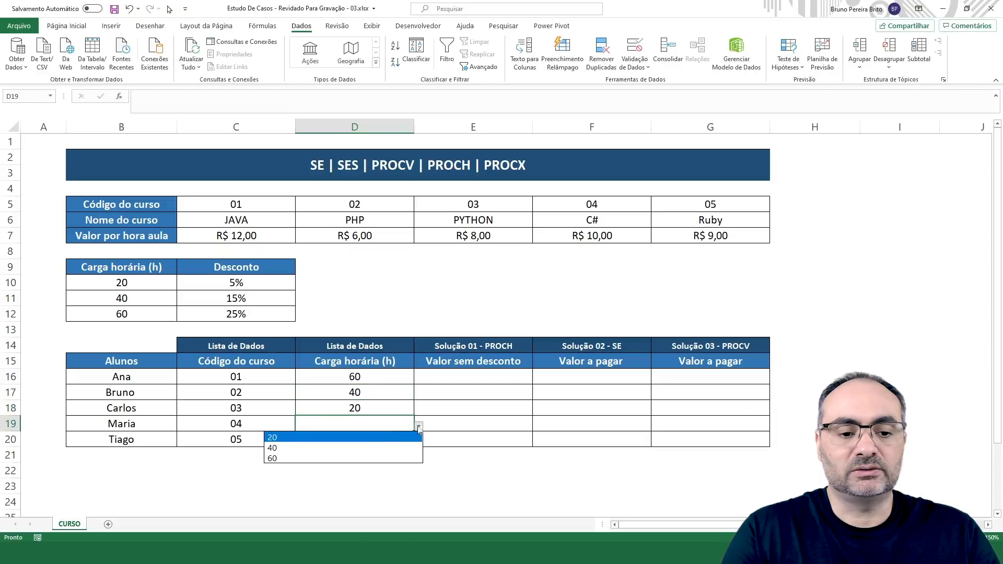
pyautogui.click(353, 458)
pyautogui.click(405, 440)
pyautogui.click(418, 443)
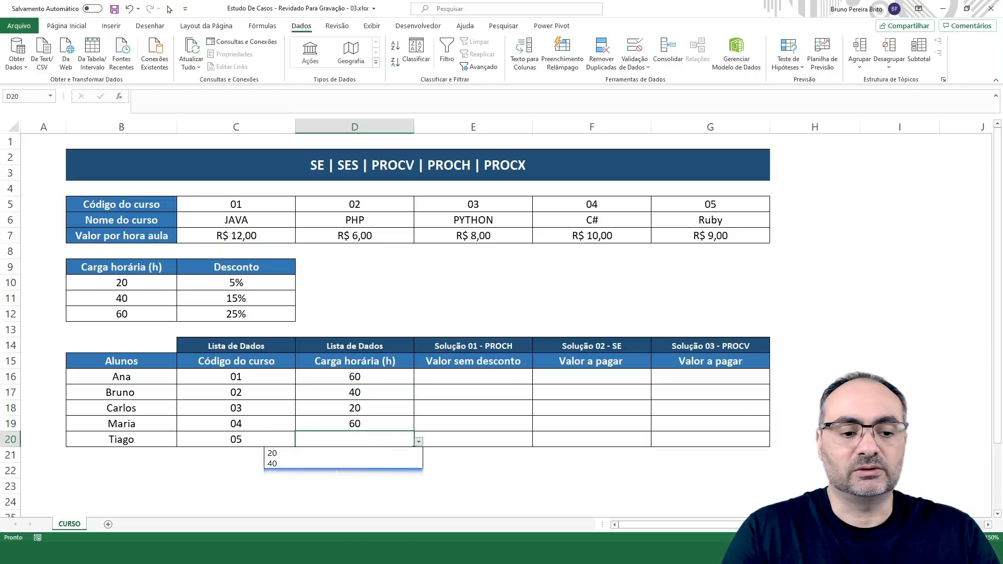
pyautogui.click(334, 458)
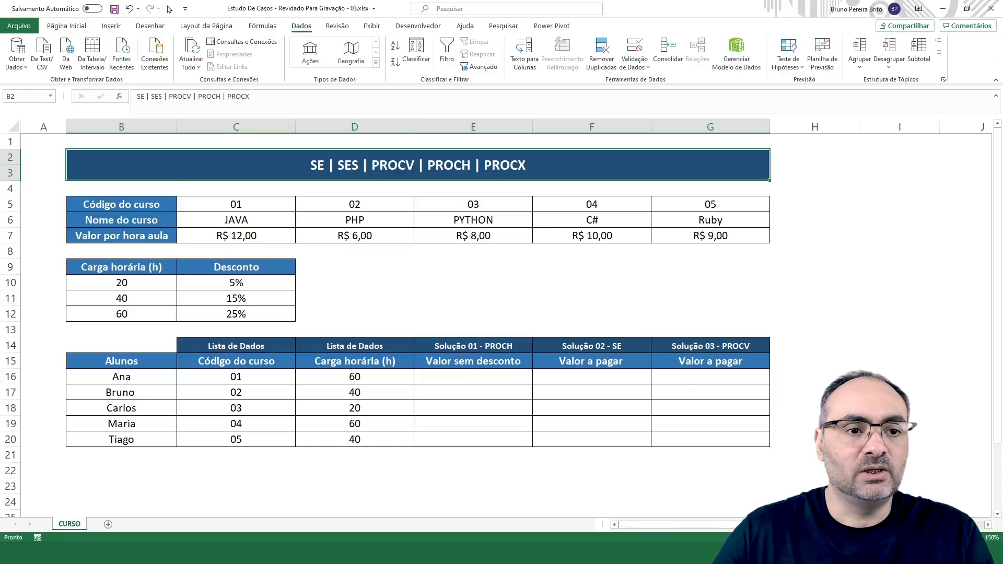
# With the black ink pen, circle the first student's course code 01 and the matching JAVA column in the course table
pyautogui.click(144, 24)
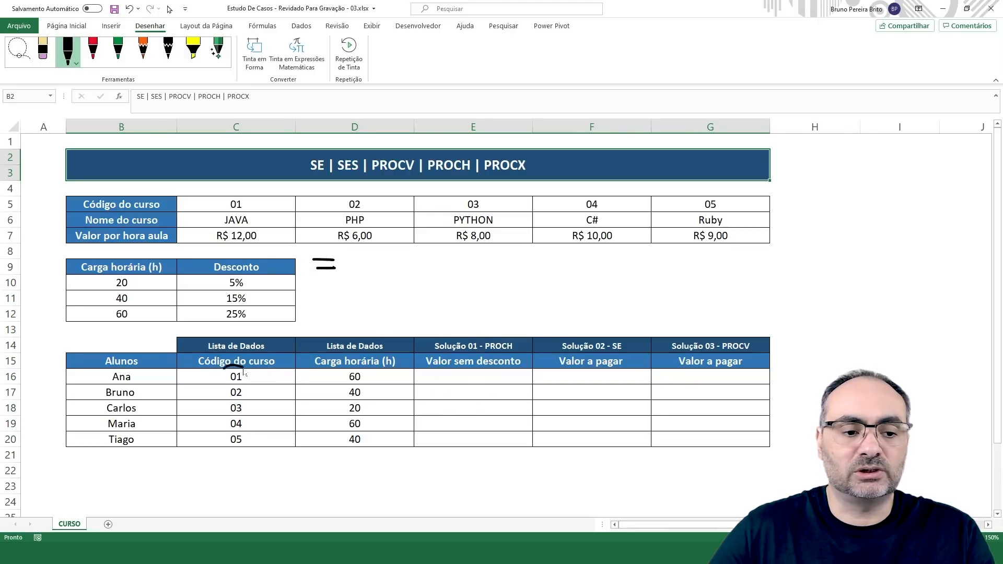
pyautogui.moveTo(244, 372); pyautogui.dragTo(243, 366)
pyautogui.moveTo(140, 382); pyautogui.dragTo(150, 374)
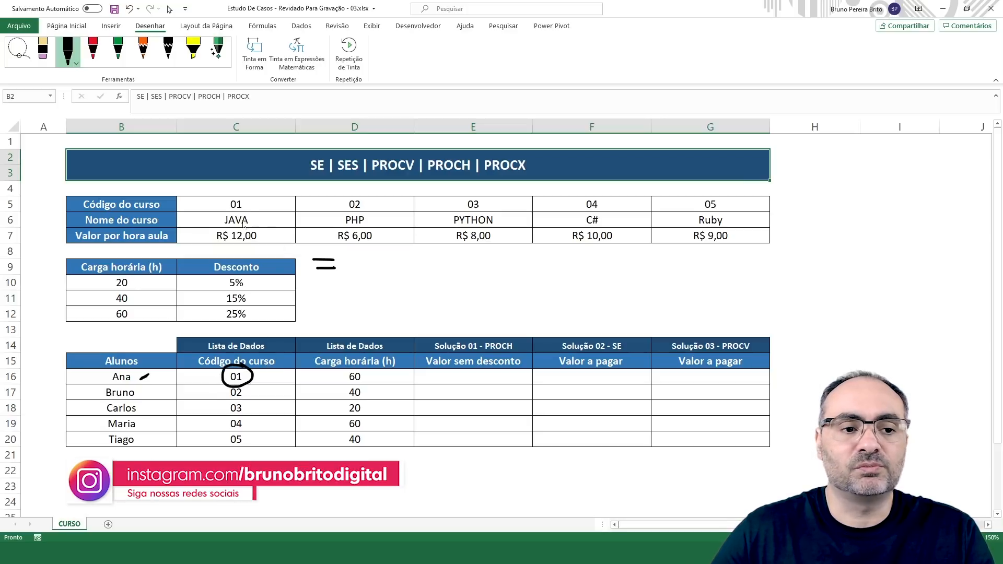
pyautogui.moveTo(251, 181)
pyautogui.mouseDown()
pyautogui.moveTo(207, 208)
pyautogui.moveTo(240, 253)
pyautogui.moveTo(271, 206)
pyautogui.moveTo(249, 181)
pyautogui.mouseUp()
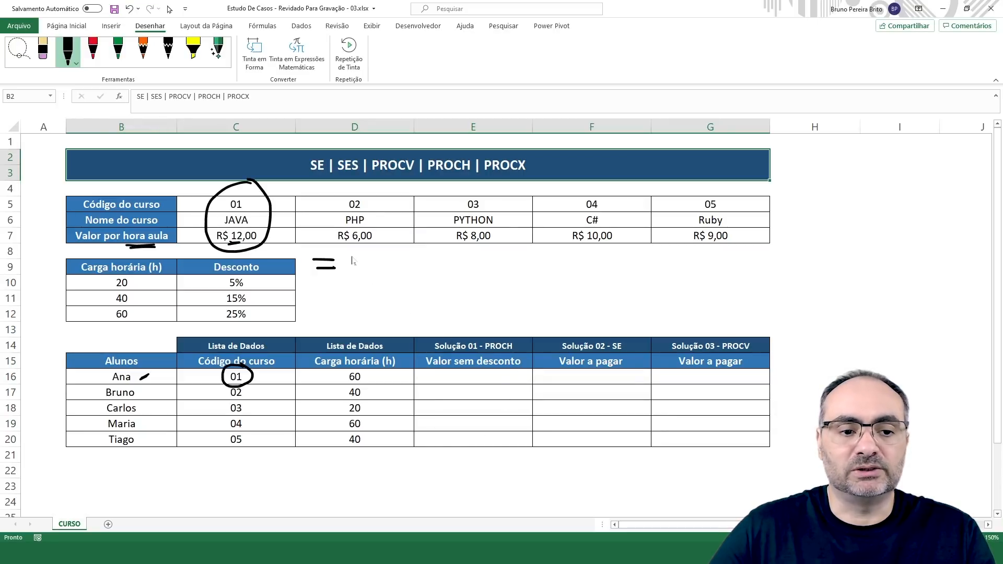
# Handwrite the calculation = R$12 x 60h beside the discount table, circling the 60-hour workload in D16 and underlining the factors
pyautogui.moveTo(352, 259)
pyautogui.mouseDown()
pyautogui.moveTo(370, 273)
pyautogui.moveTo(424, 256)
pyautogui.mouseUp()
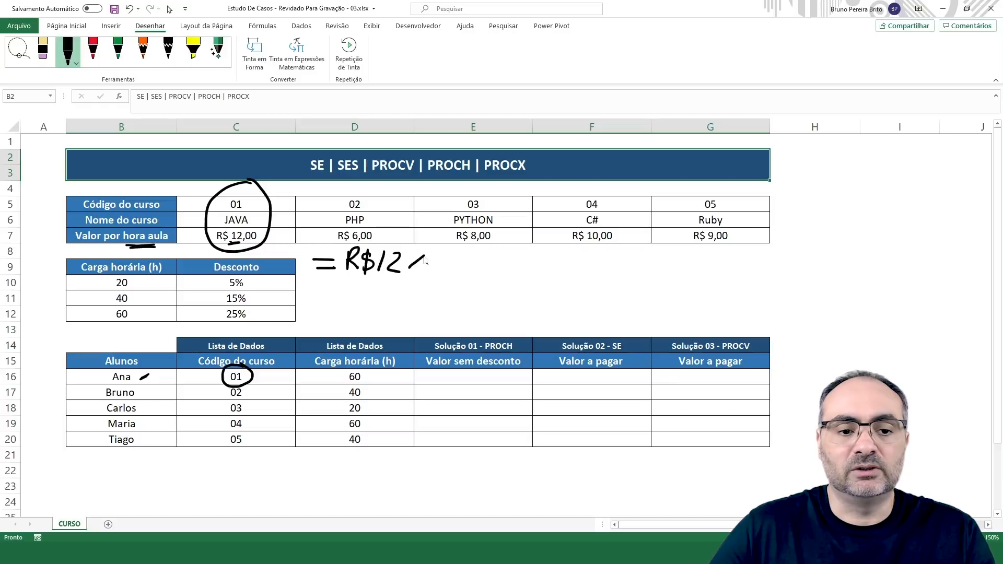
pyautogui.moveTo(368, 364)
pyautogui.mouseDown()
pyautogui.moveTo(345, 369)
pyautogui.moveTo(366, 393)
pyautogui.moveTo(362, 380)
pyautogui.mouseUp()
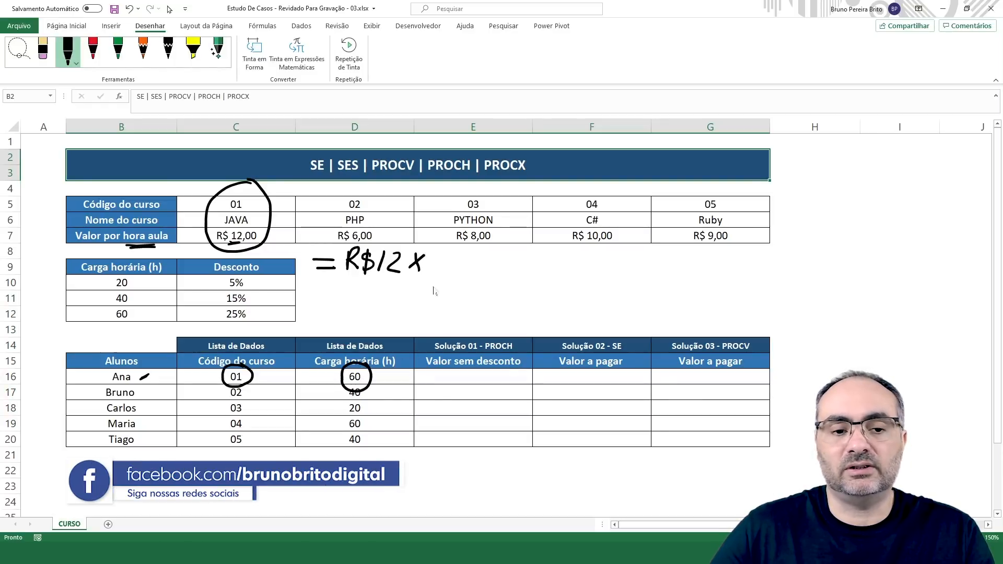
pyautogui.moveTo(448, 257)
pyautogui.mouseDown()
pyautogui.moveTo(432, 265)
pyautogui.moveTo(452, 258)
pyautogui.moveTo(480, 272)
pyautogui.mouseUp()
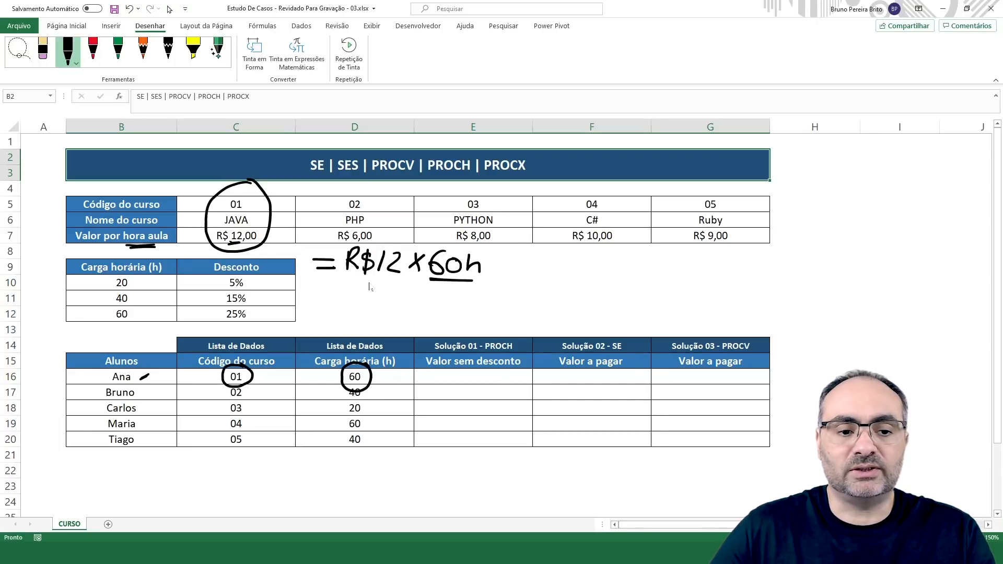
pyautogui.moveTo(349, 278); pyautogui.dragTo(386, 280)
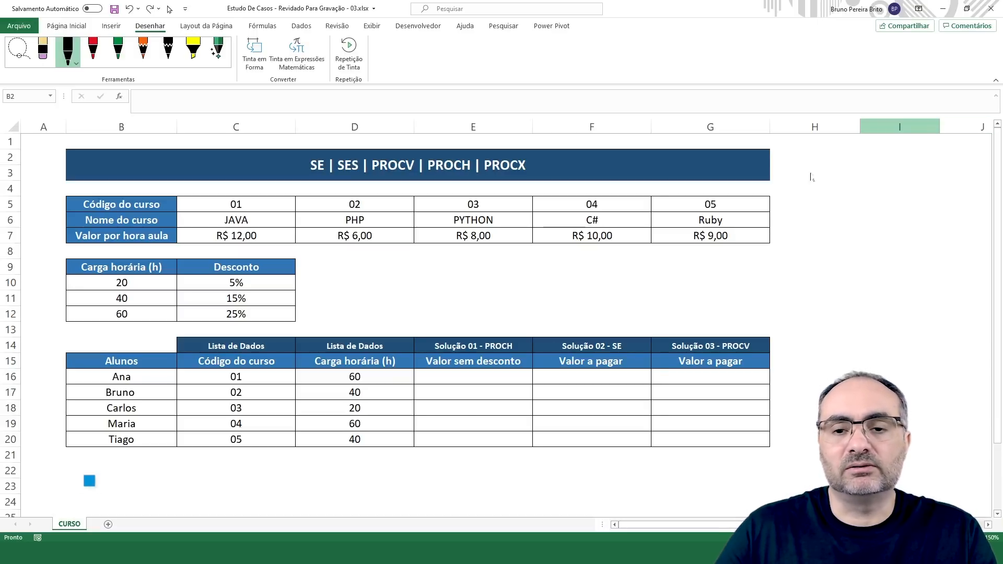
# Handwrite =R$12 x 60h in black ink in the blank area of columns H and I, beside the title banner
pyautogui.moveTo(788, 173)
pyautogui.mouseDown()
pyautogui.moveTo(798, 165)
pyautogui.moveTo(806, 180)
pyautogui.mouseUp()
pyautogui.moveTo(806, 164)
pyautogui.mouseDown()
pyautogui.moveTo(821, 164)
pyautogui.moveTo(819, 180)
pyautogui.mouseUp()
pyautogui.moveTo(833, 162); pyautogui.dragTo(821, 180)
pyautogui.moveTo(821, 186)
pyautogui.mouseDown()
pyautogui.moveTo(832, 159)
pyautogui.moveTo(852, 184)
pyautogui.moveTo(909, 173)
pyautogui.moveTo(934, 186)
pyautogui.mouseUp()
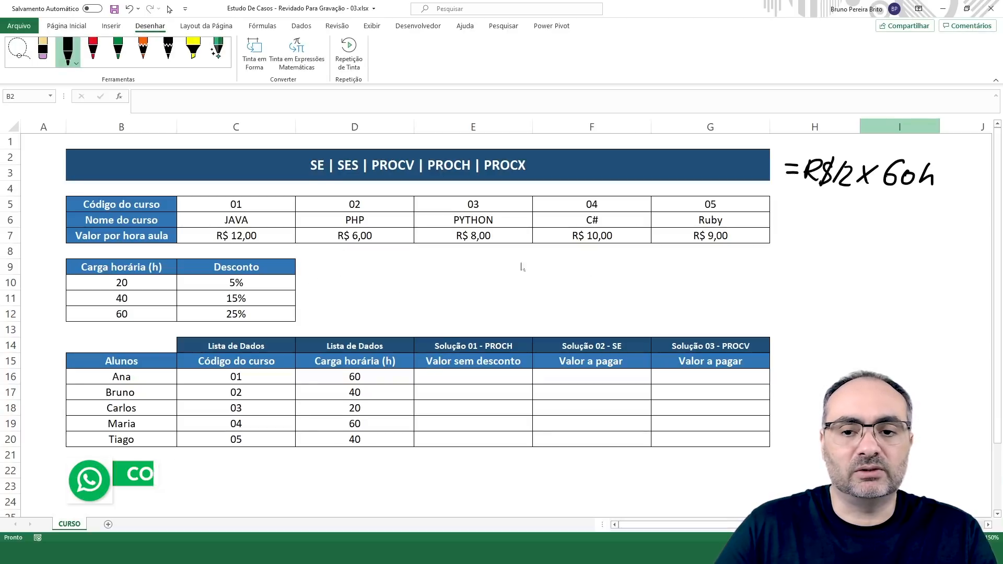
# Handwrite the start of the lookup formula, =PROCH(, in the blank area beside the discount table
pyautogui.moveTo(312, 262); pyautogui.dragTo(330, 261)
pyautogui.moveTo(312, 268)
pyautogui.mouseDown()
pyautogui.moveTo(358, 259)
pyautogui.moveTo(368, 272)
pyautogui.moveTo(391, 272)
pyautogui.mouseUp()
pyautogui.moveTo(397, 259); pyautogui.dragTo(401, 273)
pyautogui.moveTo(394, 267); pyautogui.dragTo(418, 275)
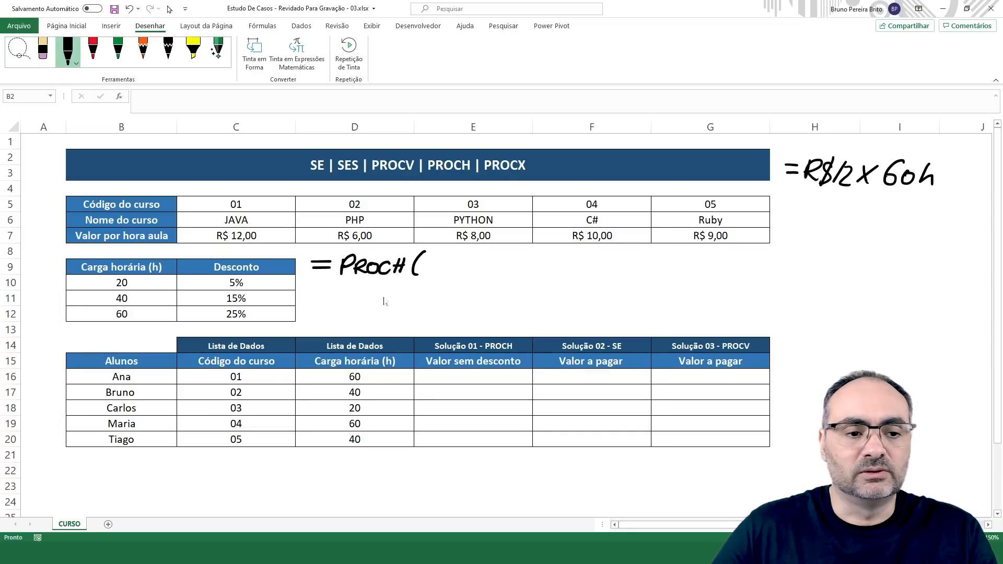
# Circle code 01 in C16 and in C5, and add C16; as the handwritten formula's lookup value
pyautogui.moveTo(246, 369)
pyautogui.mouseDown()
pyautogui.moveTo(225, 387)
pyautogui.moveTo(250, 364)
pyautogui.mouseUp()
pyautogui.moveTo(241, 194)
pyautogui.mouseDown()
pyautogui.moveTo(247, 211)
pyautogui.moveTo(249, 194)
pyautogui.mouseUp()
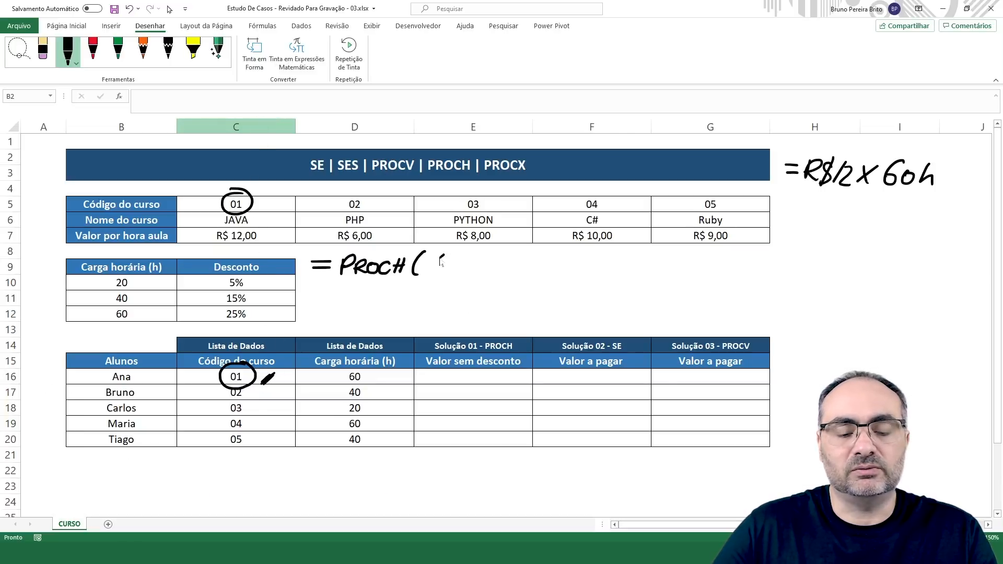
pyautogui.moveTo(442, 256)
pyautogui.mouseDown()
pyautogui.moveTo(448, 268)
pyautogui.moveTo(486, 257)
pyautogui.moveTo(480, 279)
pyautogui.mouseUp()
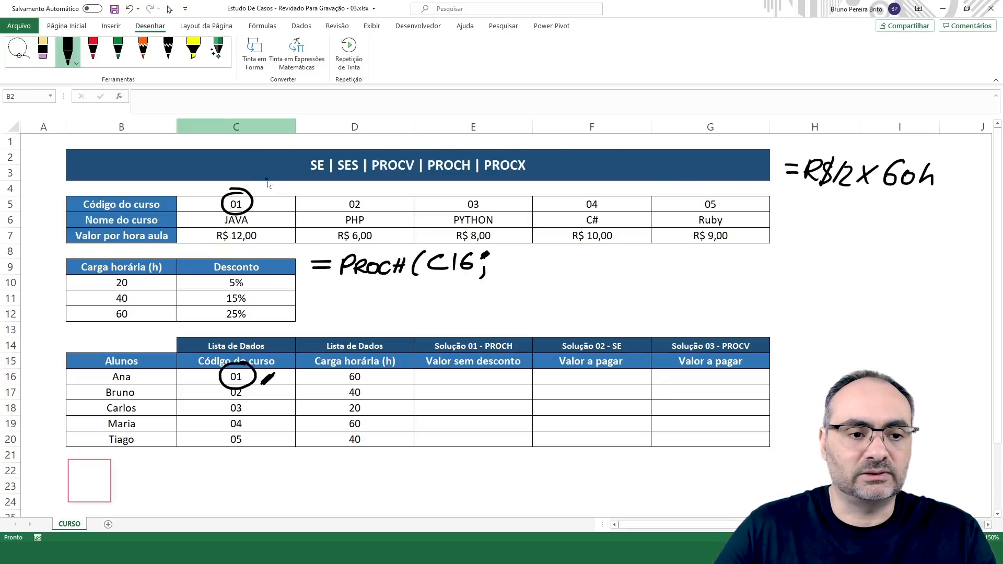
# Label C5 and G7 as the course table's corners and add C5:G7; to the handwritten PROCH formula
pyautogui.moveTo(267, 180)
pyautogui.mouseDown()
pyautogui.moveTo(277, 197)
pyautogui.moveTo(294, 181)
pyautogui.moveTo(263, 203)
pyautogui.moveTo(272, 198)
pyautogui.mouseUp()
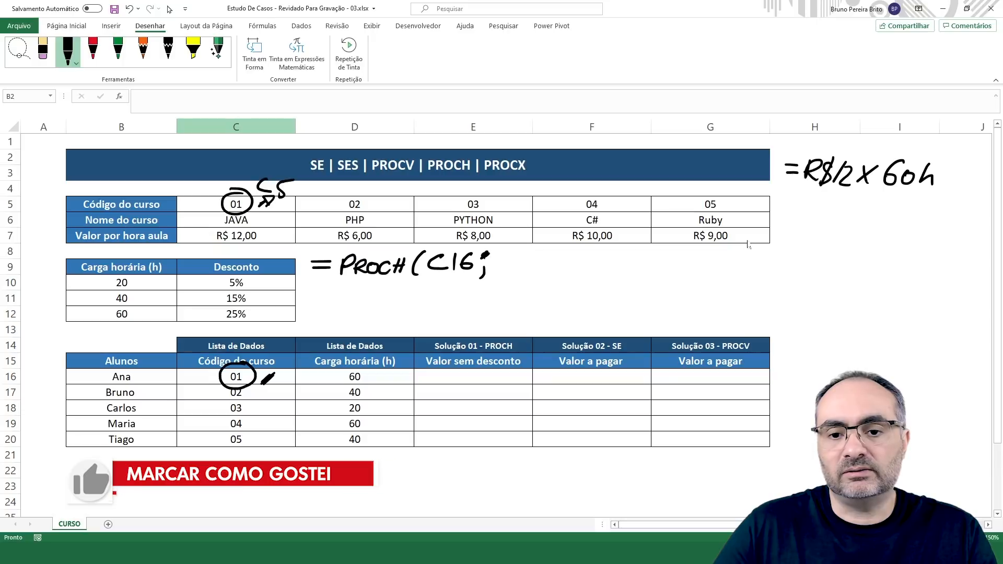
pyautogui.moveTo(747, 236)
pyautogui.mouseDown()
pyautogui.moveTo(785, 268)
pyautogui.moveTo(802, 265)
pyautogui.mouseUp()
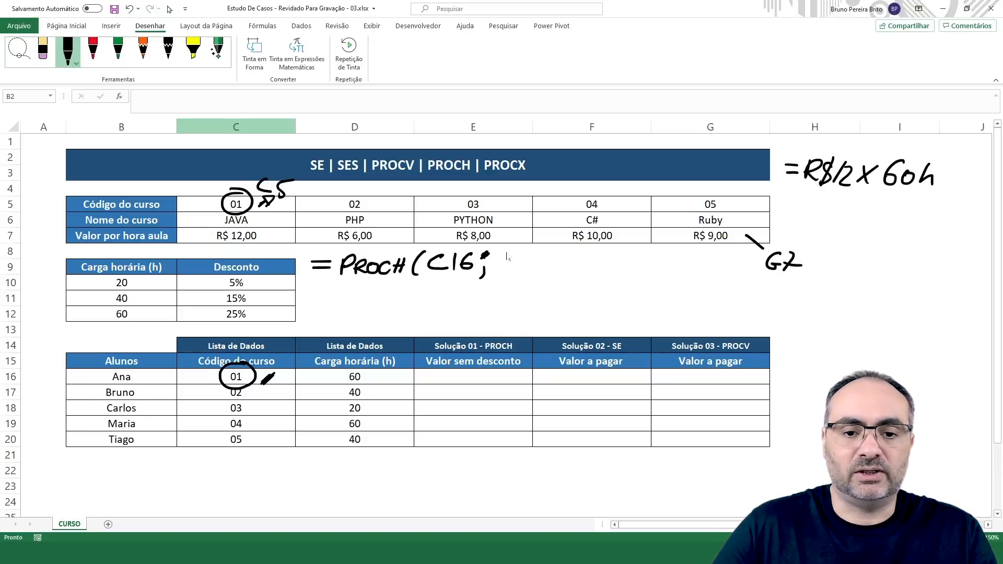
pyautogui.moveTo(513, 255)
pyautogui.mouseDown()
pyautogui.moveTo(523, 268)
pyautogui.moveTo(538, 253)
pyautogui.moveTo(568, 267)
pyautogui.moveTo(588, 253)
pyautogui.moveTo(579, 270)
pyautogui.mouseUp()
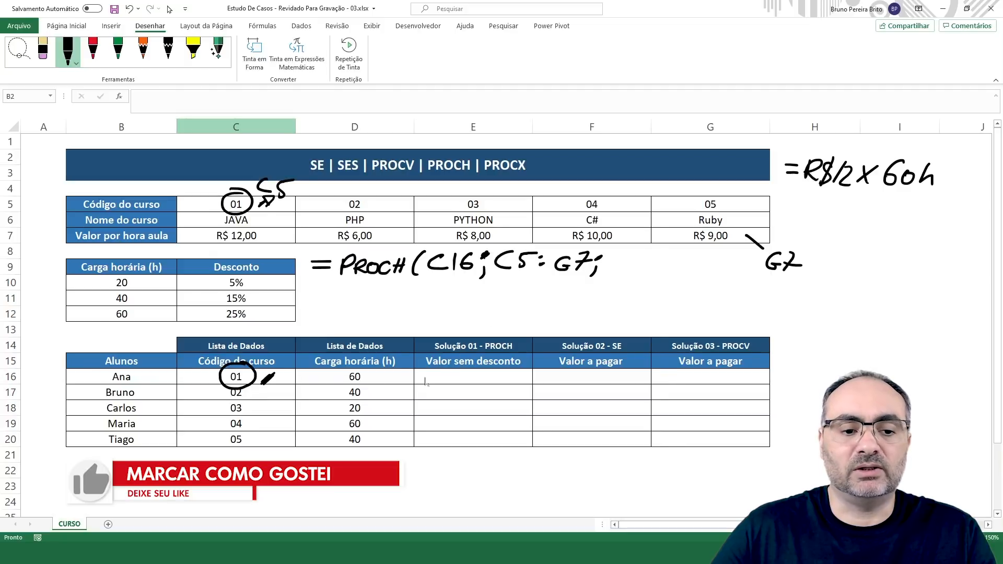
# Number the course table's rows 1 to 3 with the R$12 rate underlined, and complete the handwritten PROCH formula with 3;0)
pyautogui.moveTo(799, 190); pyautogui.dragTo(836, 193)
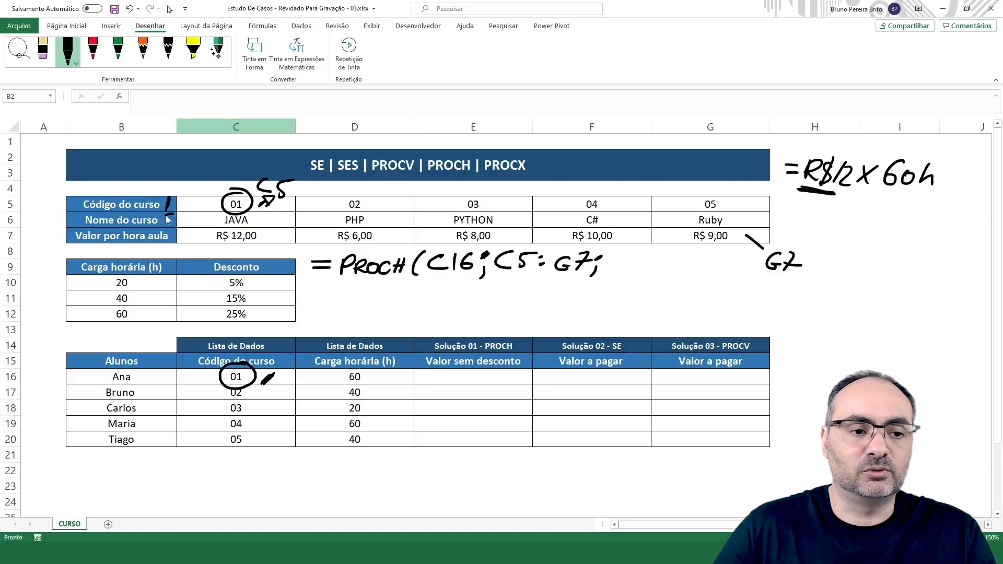
pyautogui.moveTo(166, 214); pyautogui.dragTo(175, 242)
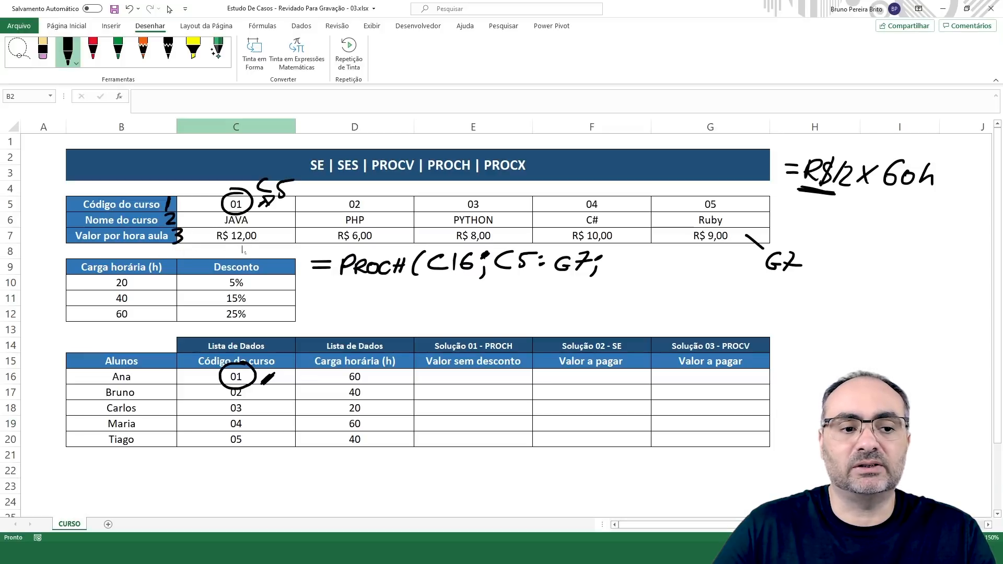
pyautogui.moveTo(243, 248); pyautogui.dragTo(213, 248)
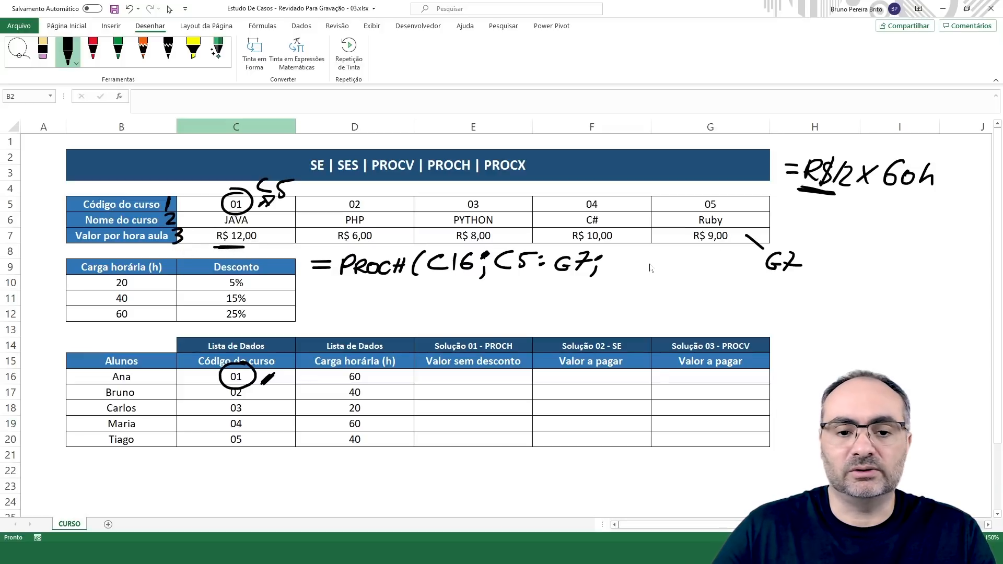
pyautogui.moveTo(613, 255)
pyautogui.mouseDown()
pyautogui.moveTo(624, 256)
pyautogui.moveTo(613, 273)
pyautogui.moveTo(640, 262)
pyautogui.moveTo(632, 284)
pyautogui.mouseUp()
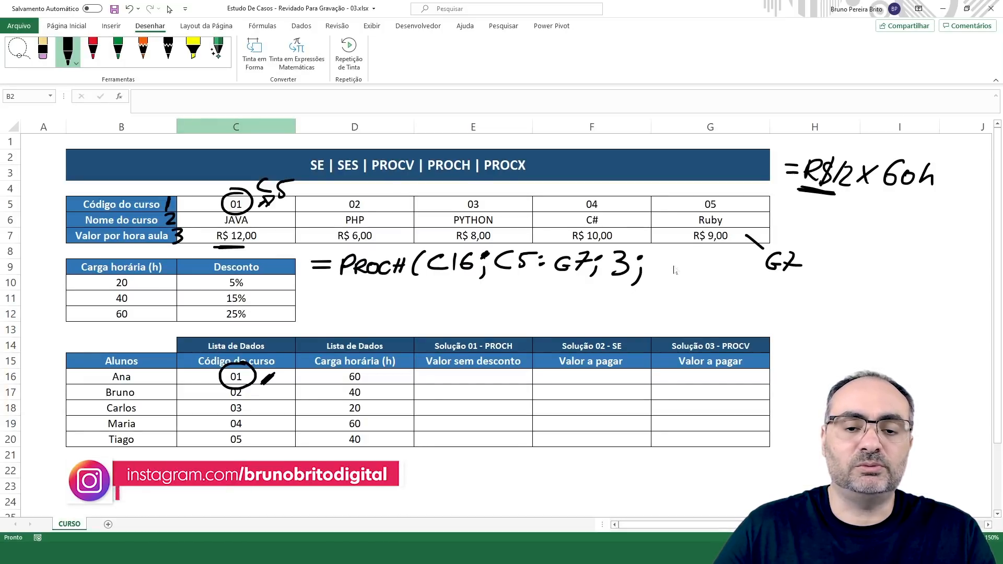
pyautogui.moveTo(656, 253)
pyautogui.mouseDown()
pyautogui.moveTo(654, 270)
pyautogui.moveTo(680, 259)
pyautogui.moveTo(678, 279)
pyautogui.mouseUp()
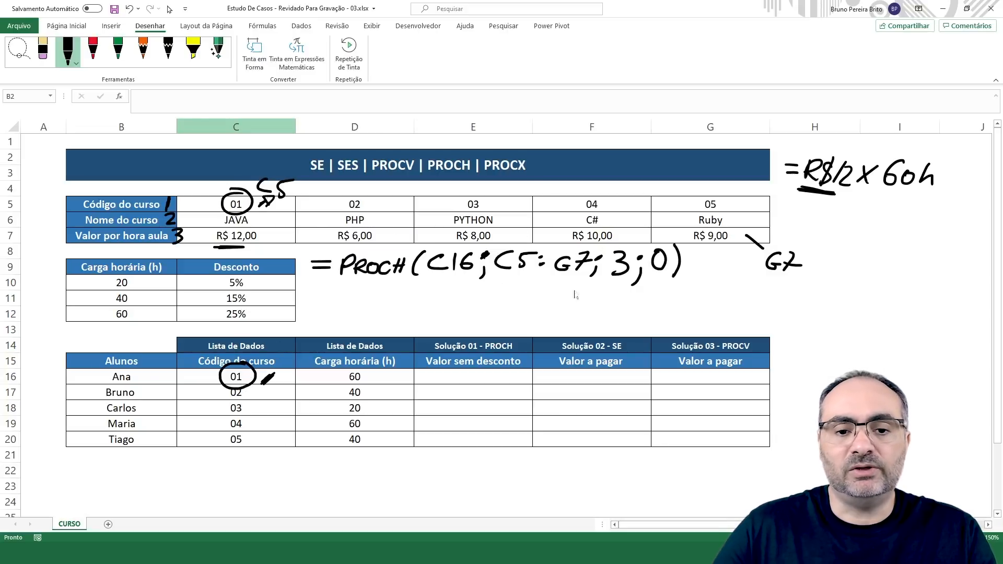
# Handwrite =R$12.00 x on a new line beneath the handwritten PROCH formula
pyautogui.moveTo(312, 302); pyautogui.dragTo(331, 300)
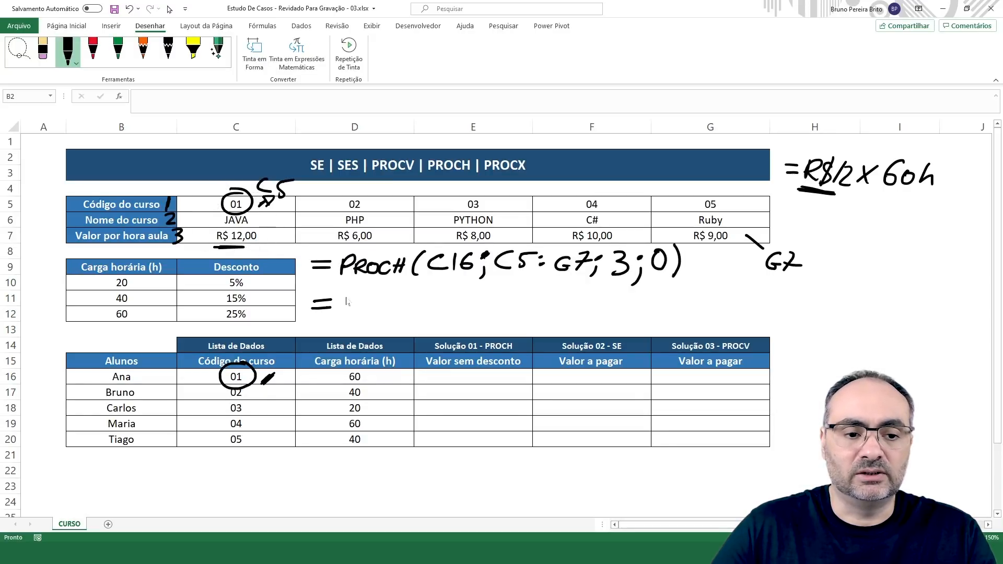
pyautogui.moveTo(349, 302)
pyautogui.mouseDown()
pyautogui.moveTo(370, 318)
pyautogui.moveTo(394, 297)
pyautogui.moveTo(405, 313)
pyautogui.mouseUp()
pyautogui.moveTo(410, 308)
pyautogui.mouseDown()
pyautogui.moveTo(424, 290)
pyautogui.moveTo(443, 298)
pyautogui.mouseUp()
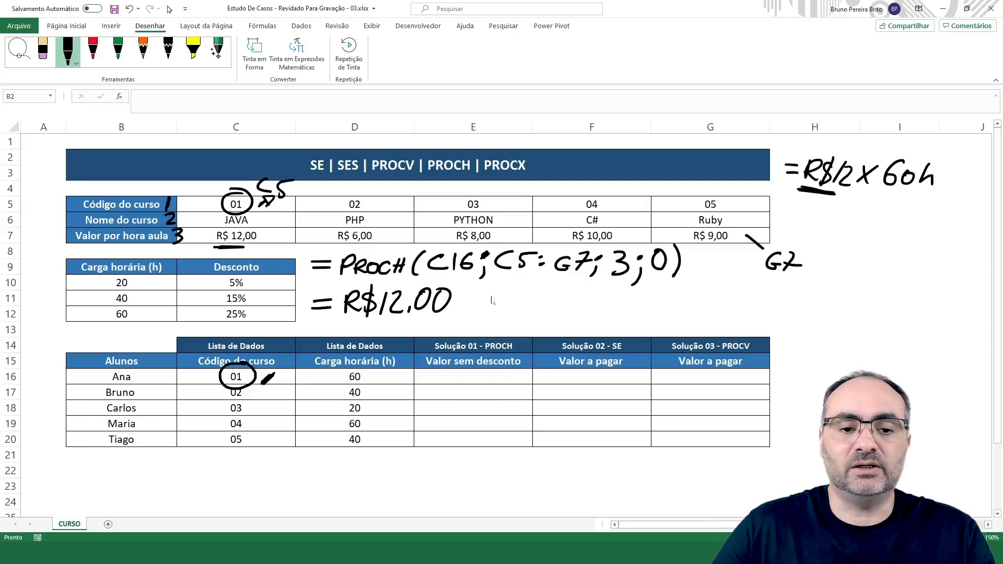
pyautogui.moveTo(458, 294)
pyautogui.mouseDown()
pyautogui.moveTo(476, 312)
pyautogui.moveTo(459, 312)
pyautogui.mouseUp()
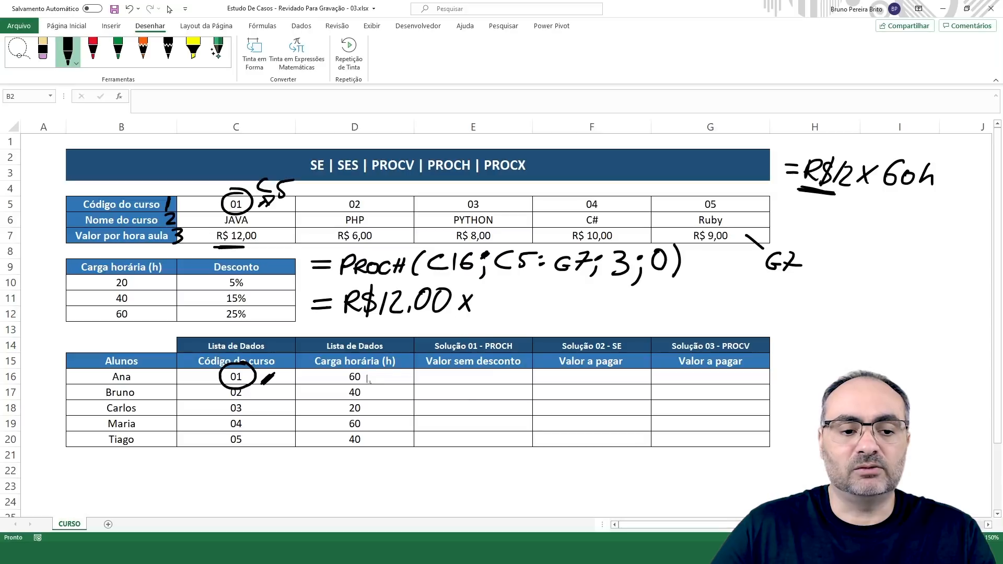
# Circle the 60 hours in D16 and append D16 as the multiplier to both the R$12.00 line and the handwritten PROCH formula
pyautogui.moveTo(344, 362)
pyautogui.mouseDown()
pyautogui.moveTo(368, 368)
pyautogui.moveTo(343, 387)
pyautogui.moveTo(370, 369)
pyautogui.mouseUp()
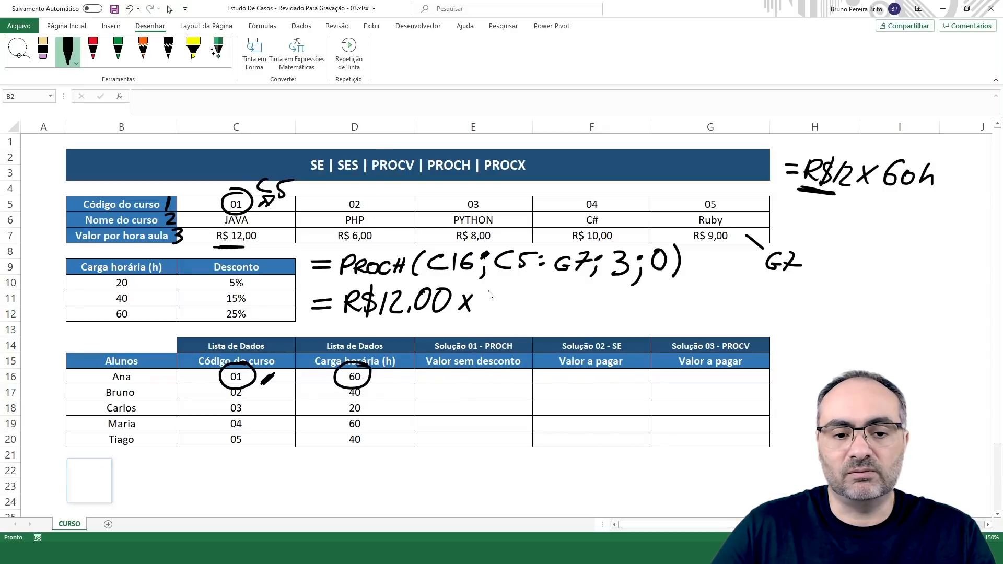
pyautogui.moveTo(487, 293)
pyautogui.mouseDown()
pyautogui.moveTo(483, 314)
pyautogui.moveTo(519, 311)
pyautogui.moveTo(522, 301)
pyautogui.mouseUp()
pyautogui.moveTo(682, 258)
pyautogui.mouseDown()
pyautogui.moveTo(699, 276)
pyautogui.moveTo(689, 278)
pyautogui.moveTo(705, 275)
pyautogui.mouseUp()
pyautogui.moveTo(736, 258)
pyautogui.mouseDown()
pyautogui.moveTo(734, 274)
pyautogui.moveTo(746, 265)
pyautogui.moveTo(746, 234)
pyautogui.mouseUp()
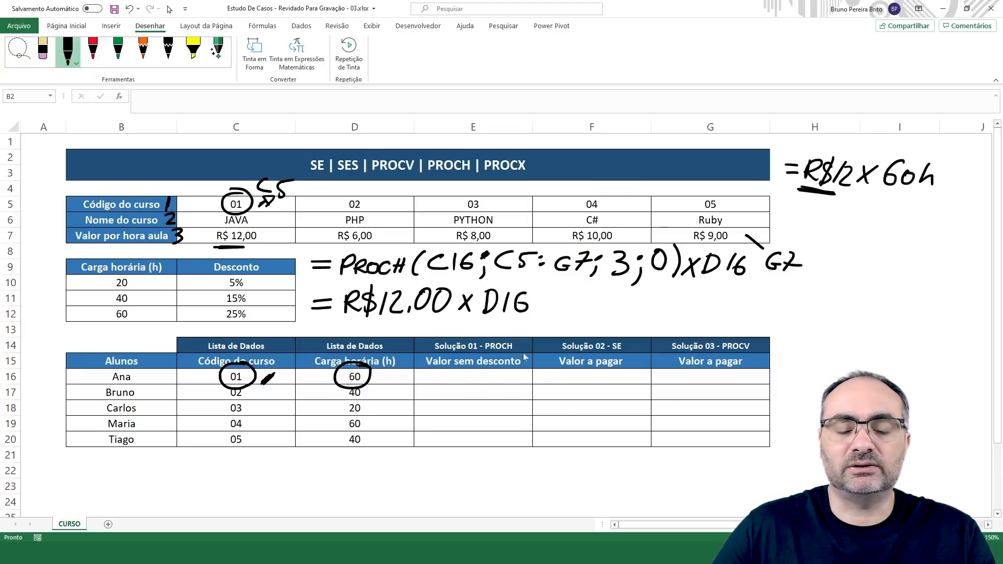
# Enter the exact-match lookup =PROCH(C16;C5:G7;3;0) in E16 to return the course's hourly rate
pyautogui.click(470, 372)
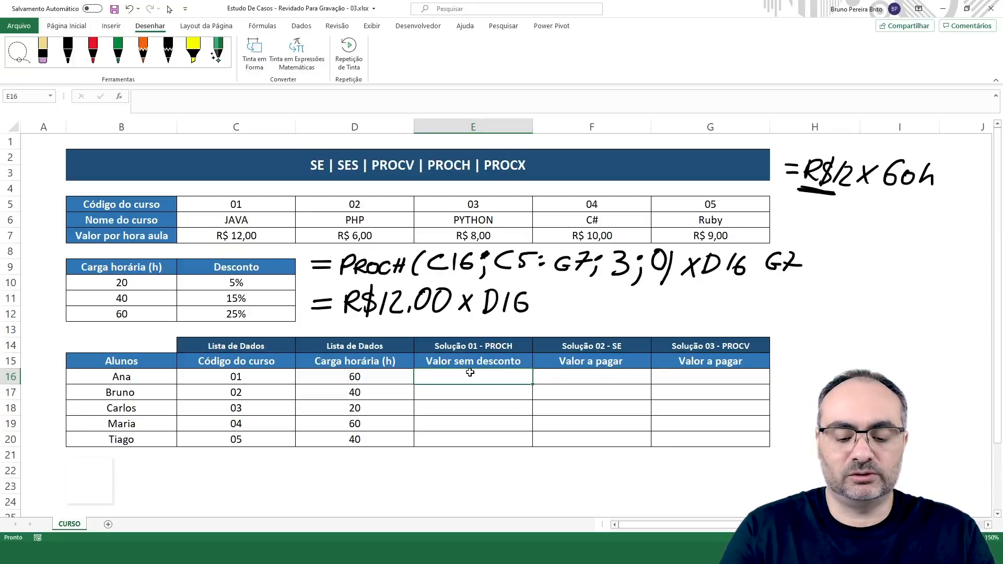
pyautogui.write('=proch')
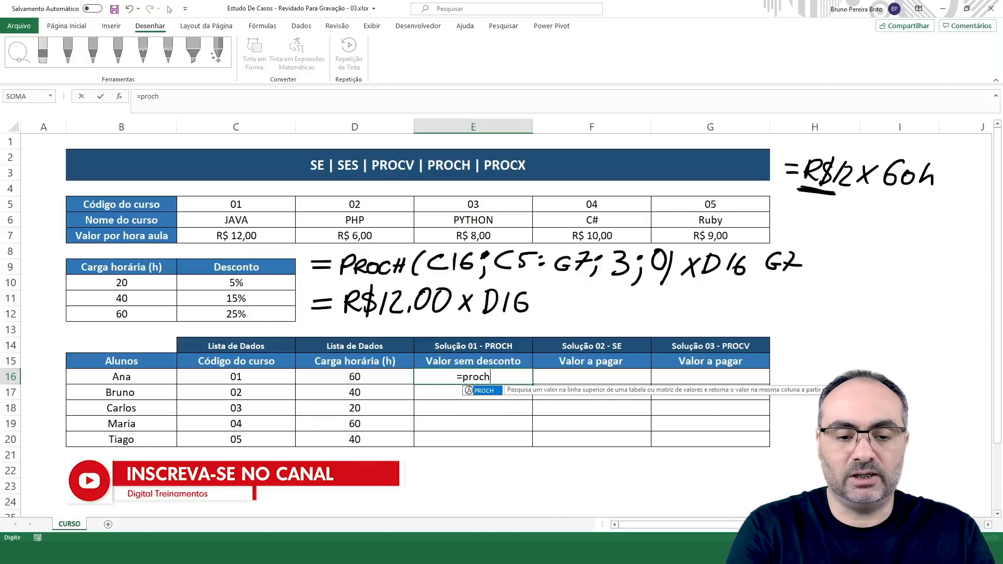
pyautogui.press('Tab')
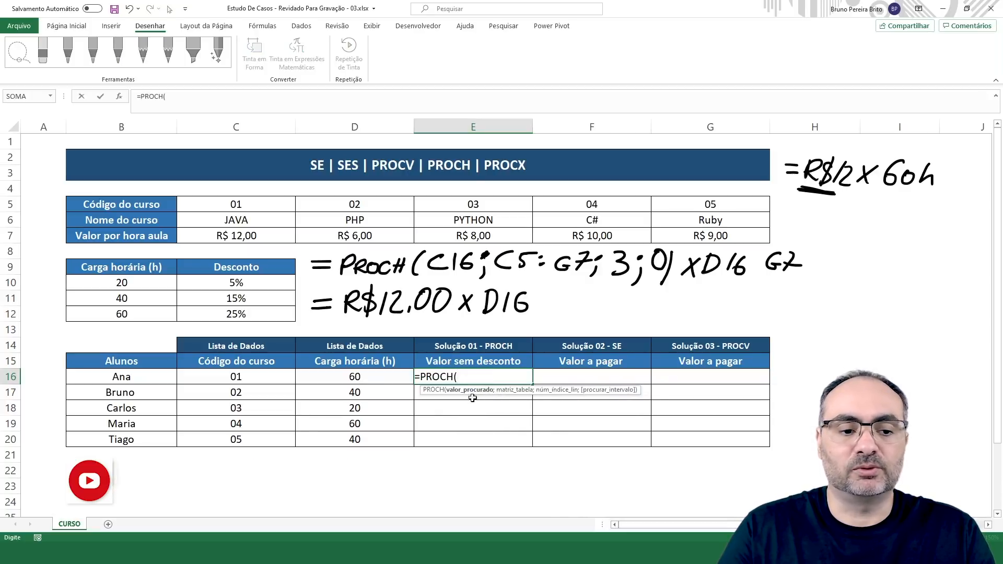
pyautogui.click(254, 383)
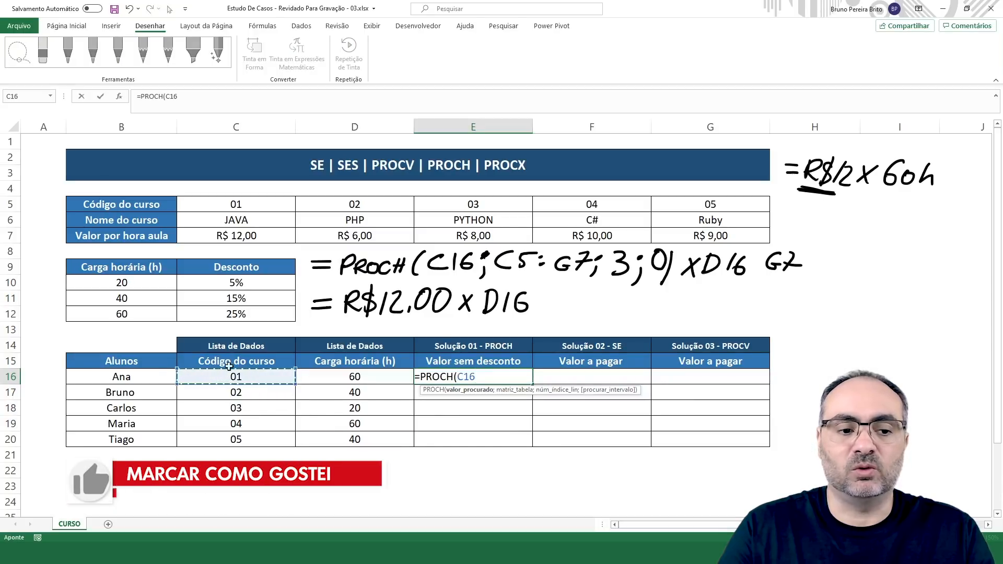
pyautogui.write(';')
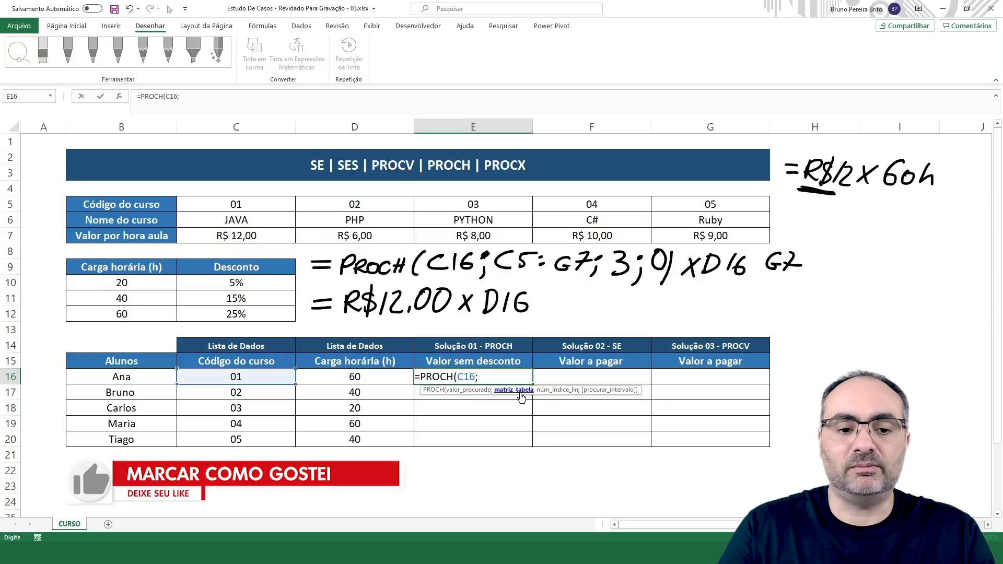
pyautogui.moveTo(230, 203); pyautogui.dragTo(713, 238)
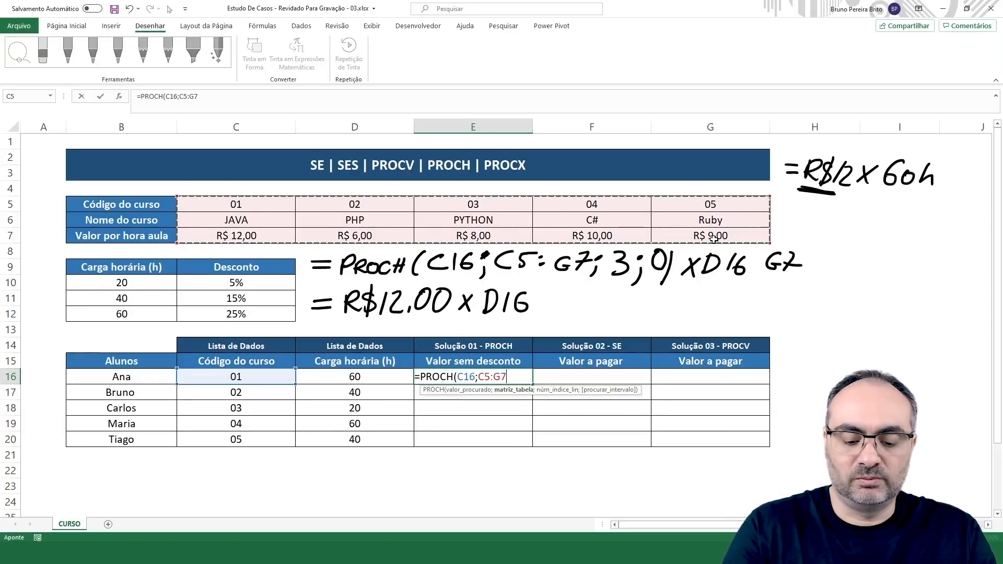
pyautogui.write(';')
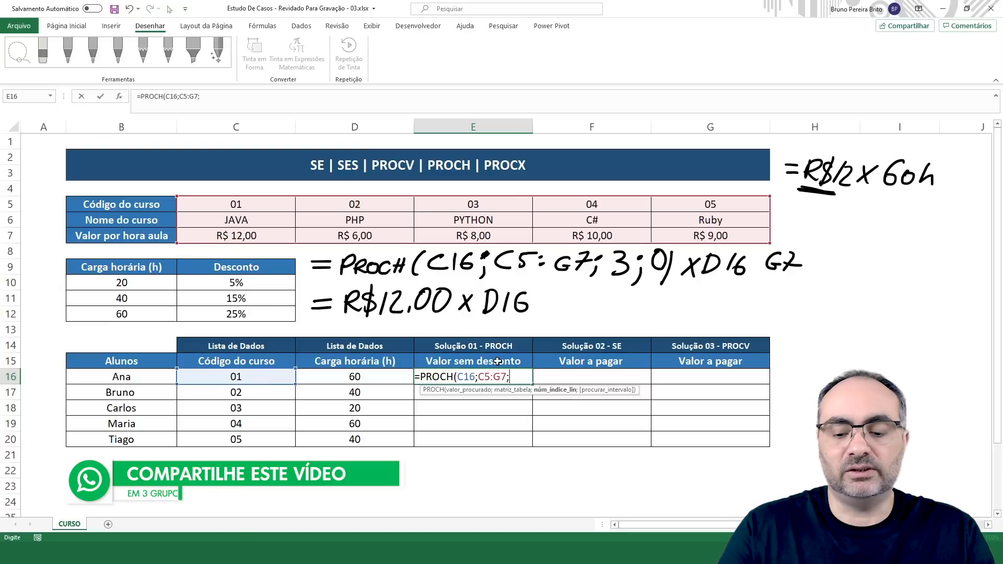
pyautogui.write('3')
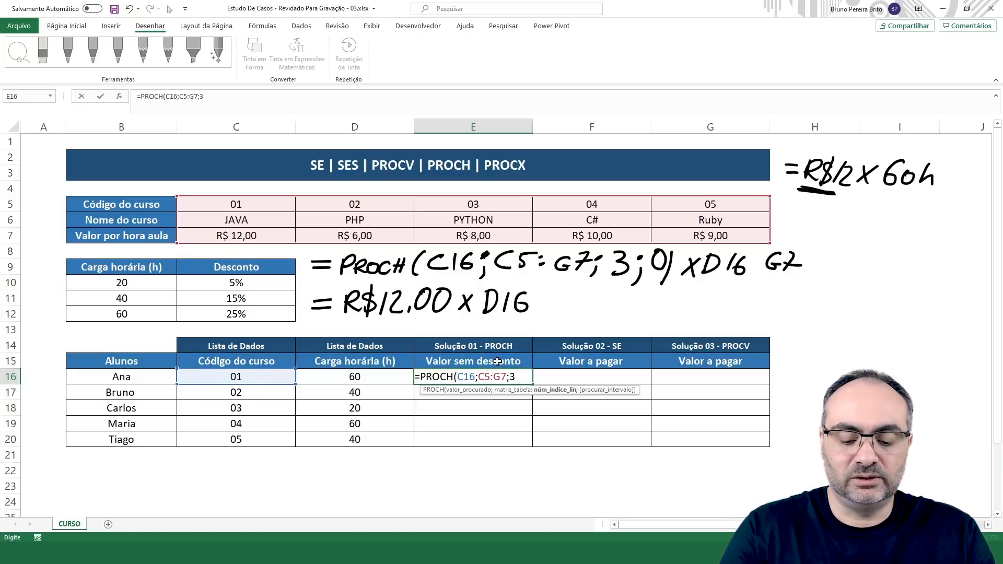
pyautogui.write(';')
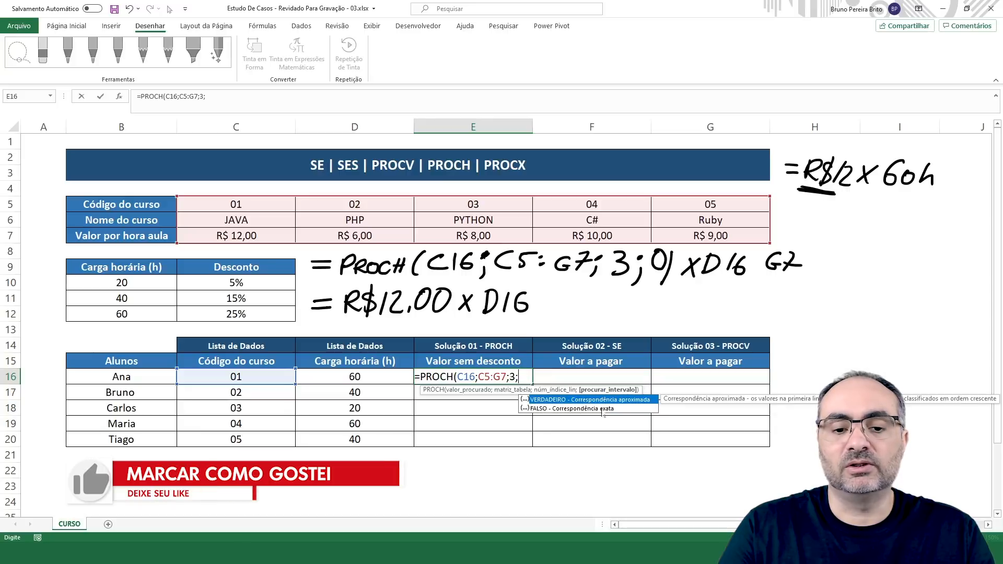
pyautogui.click(582, 410)
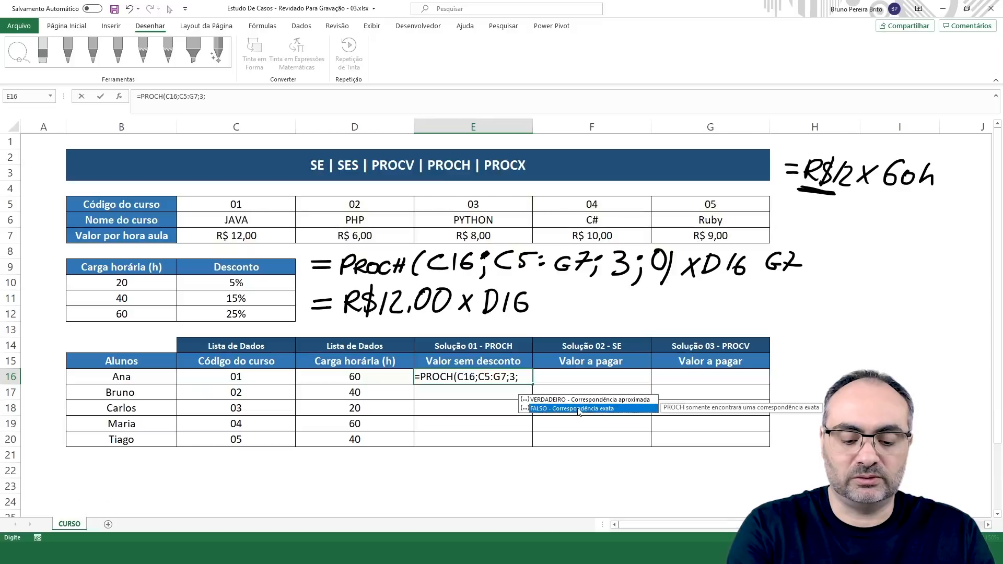
pyautogui.write('0)')
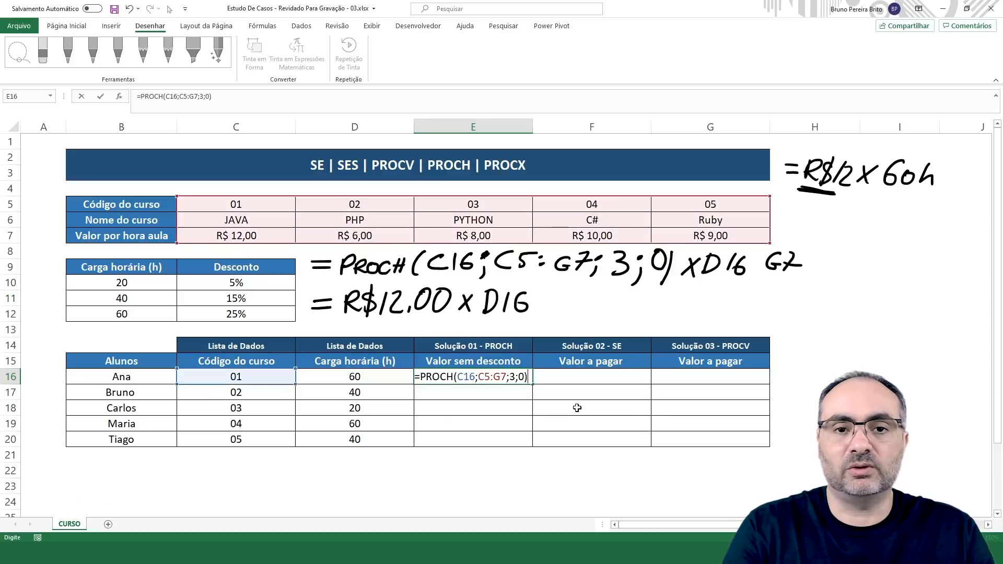
pyautogui.press('Return')
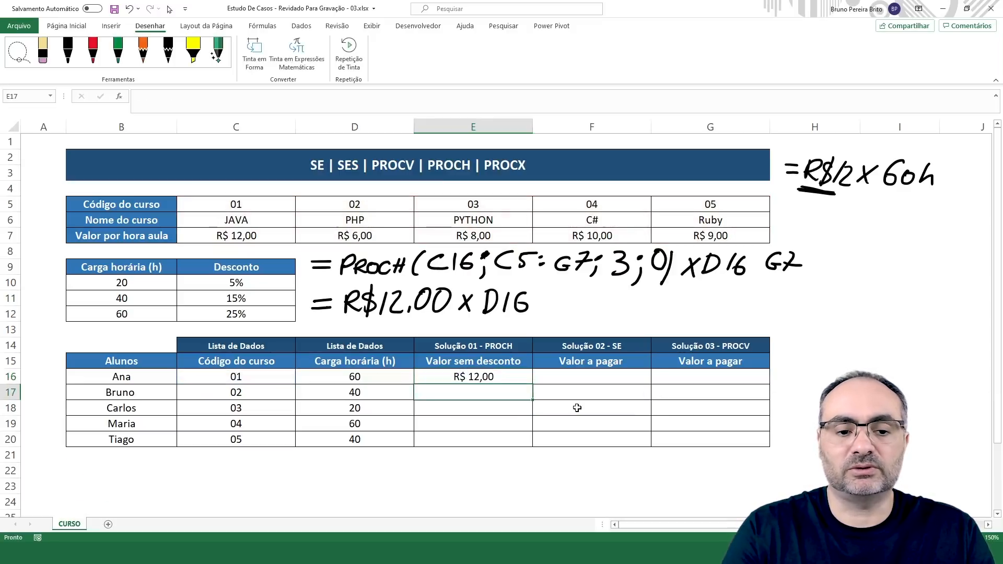
# Extend the E16 formula to =PROCH(C16;C5:G7;3;0)*D16 so the hourly rate is multiplied by the workload
pyautogui.click(493, 377)
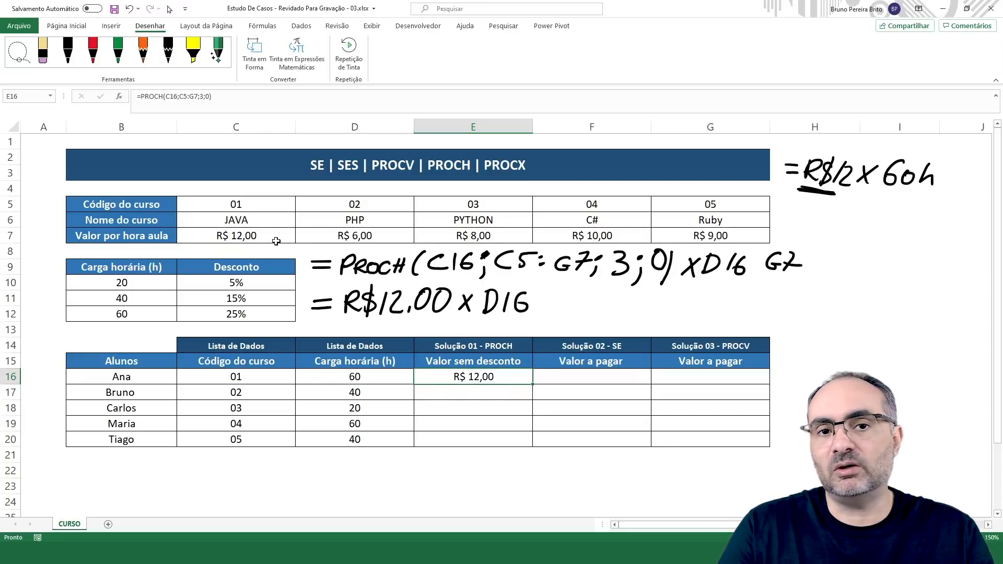
pyautogui.doubleClick(502, 377)
pyautogui.press('End')
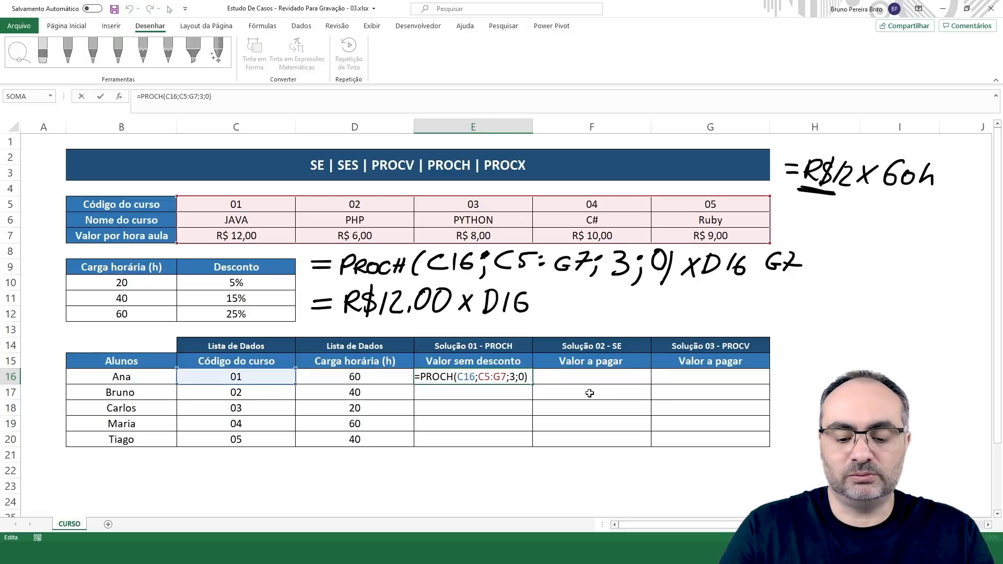
pyautogui.write('*')
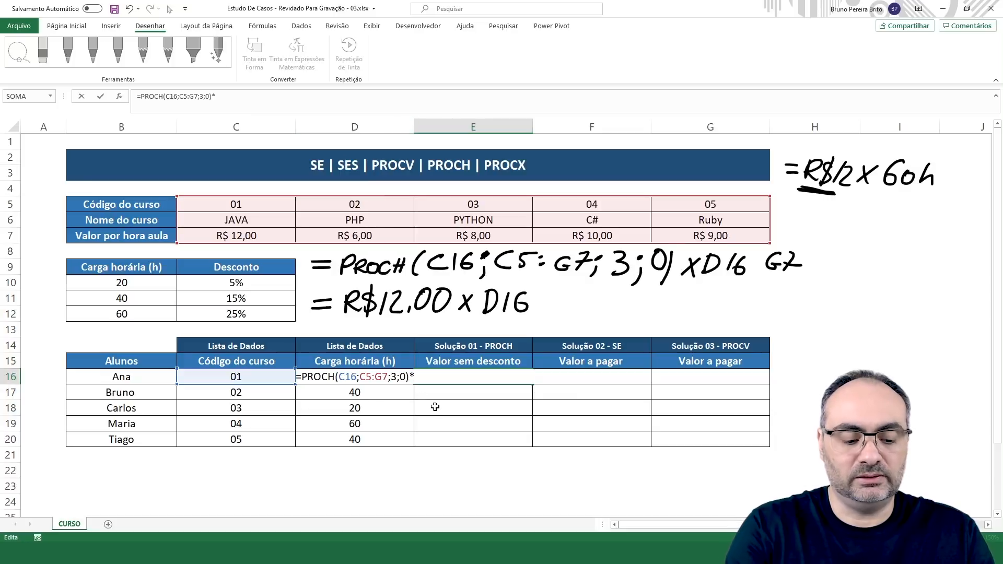
pyautogui.write('D16')
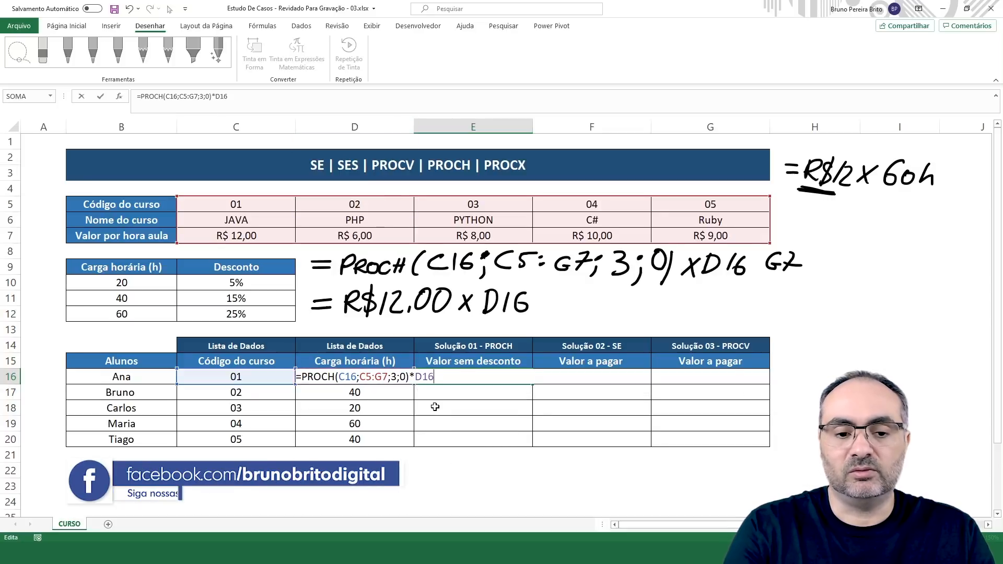
pyautogui.press('Return')
pyautogui.doubleClick(475, 378)
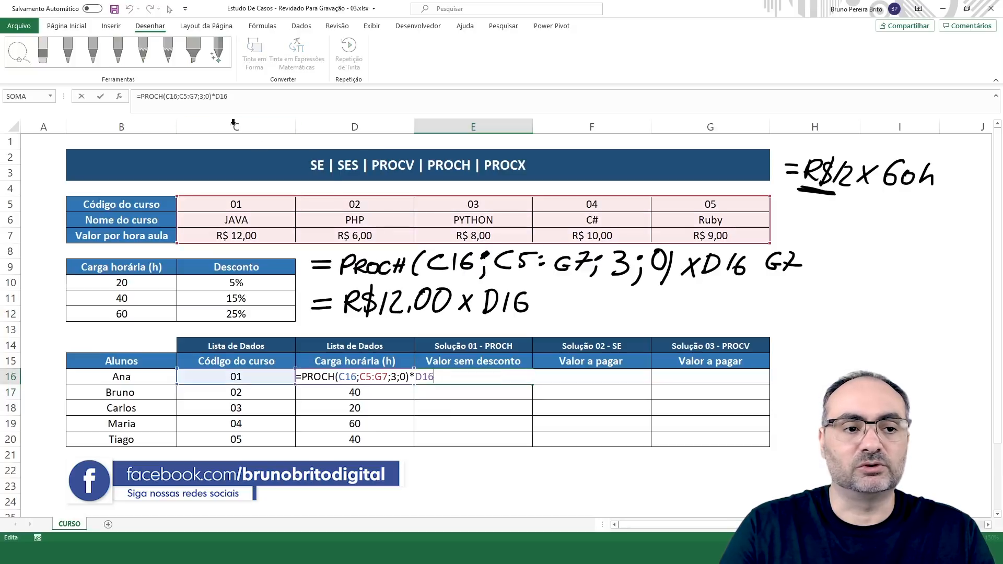
pyautogui.click(422, 397)
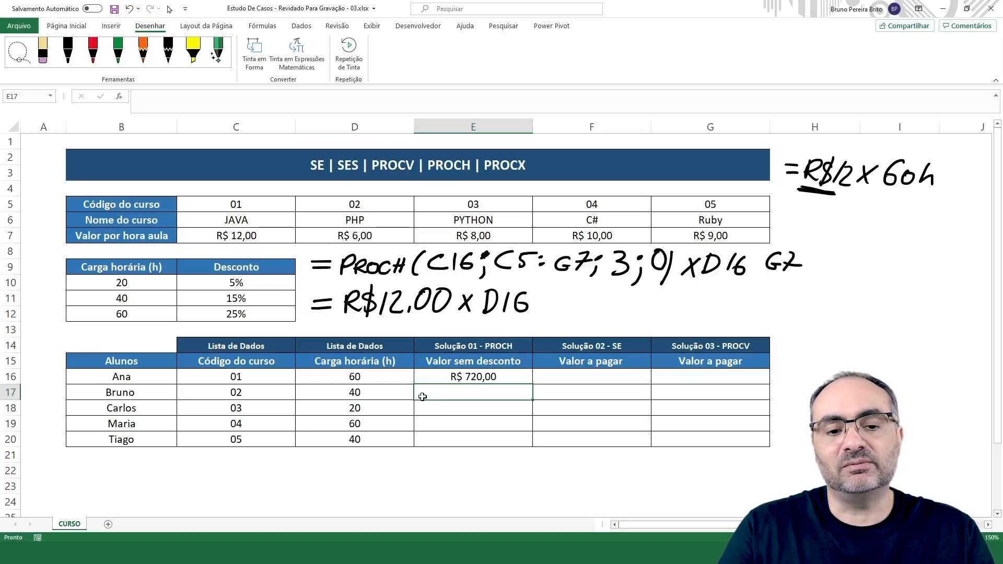
# Test the E16 formula by choosing course code 03 in C16 and workload 40 in D16 from their lists
pyautogui.click(255, 377)
pyautogui.click(300, 379)
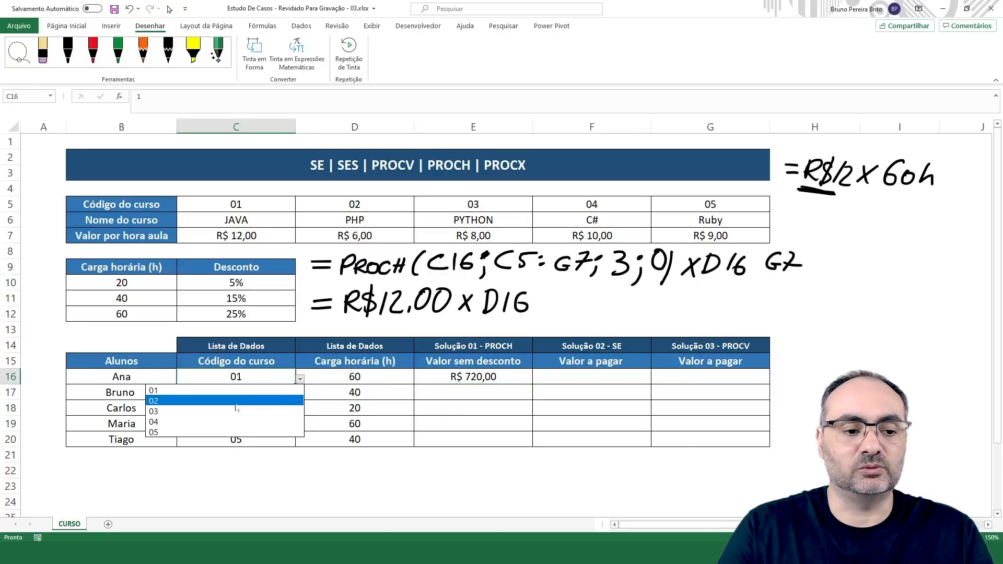
pyautogui.click(235, 409)
pyautogui.click(376, 379)
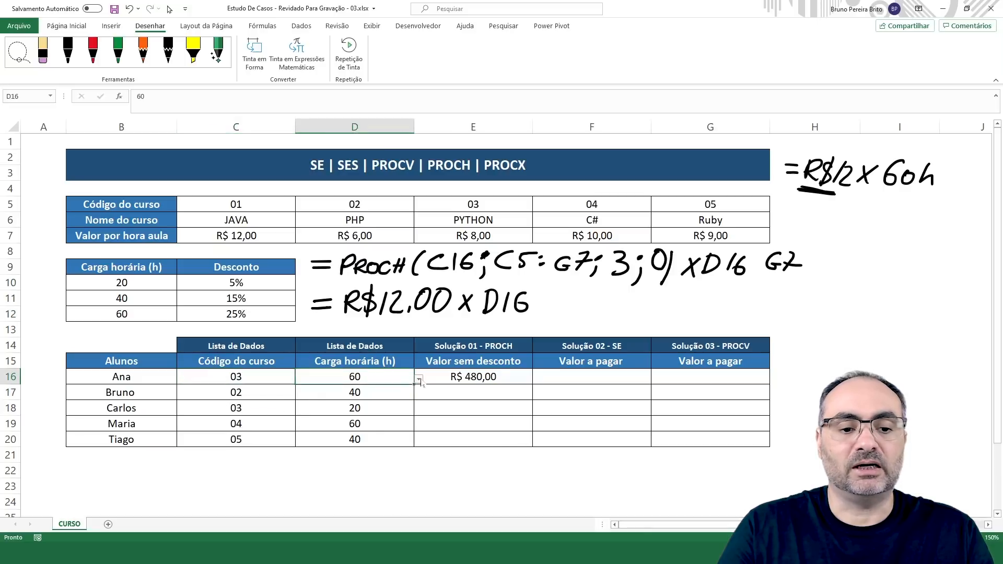
pyautogui.click(419, 379)
pyautogui.click(315, 401)
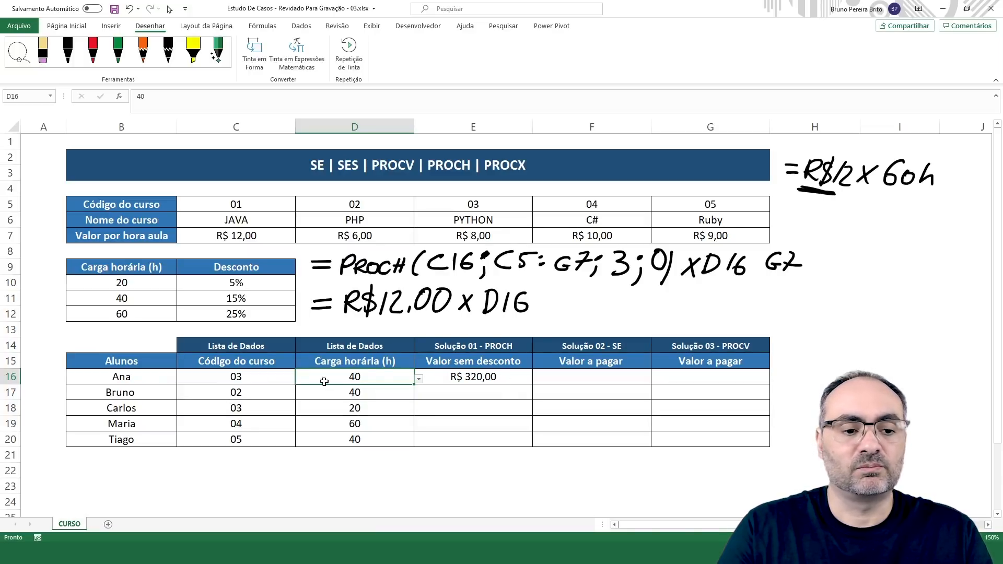
# Restore the first student's course code to 01 in C16 and workload to 60 in D16
pyautogui.click(272, 382)
pyautogui.click(301, 379)
pyautogui.click(243, 393)
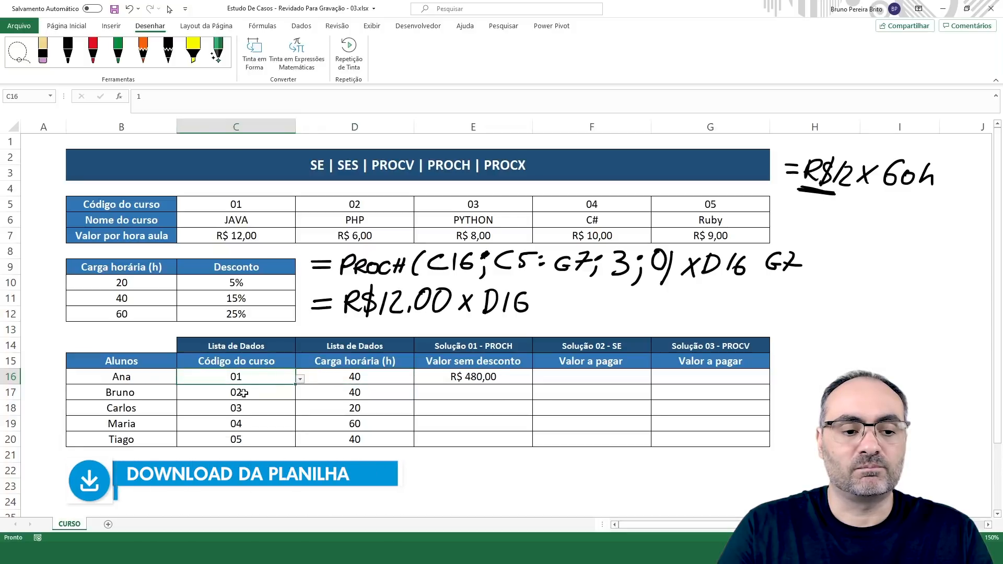
pyautogui.click(367, 380)
pyautogui.click(419, 379)
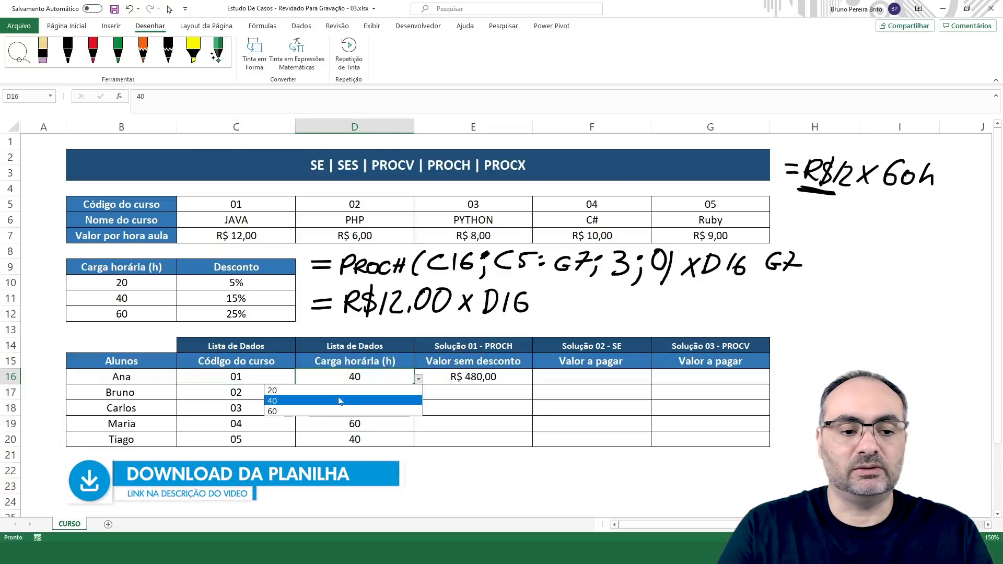
pyautogui.click(335, 411)
# Make the lookup range in the E16 formula absolute as $C$5:$G$7 and fill the formula down to E20
pyautogui.click(508, 376)
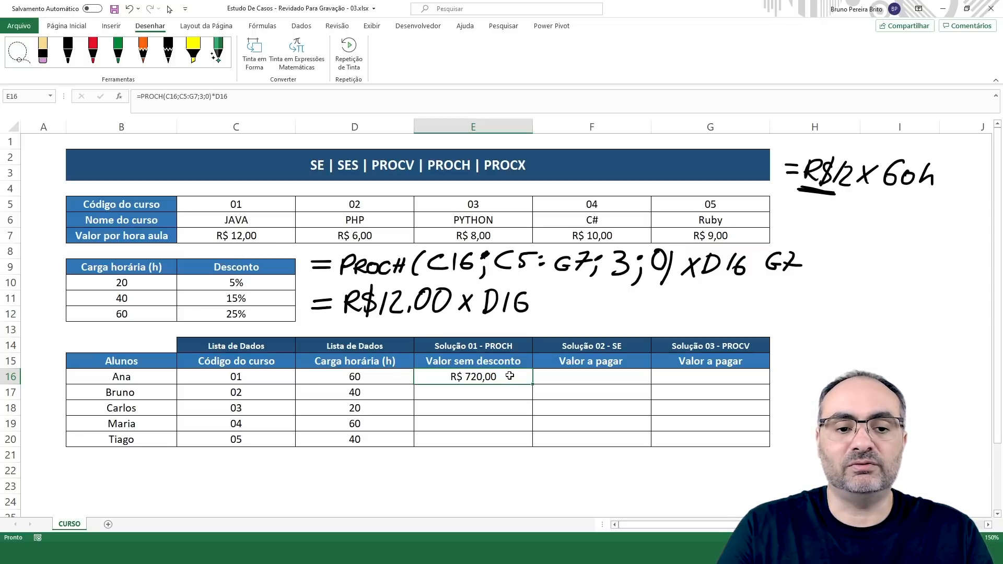
pyautogui.press('F2')
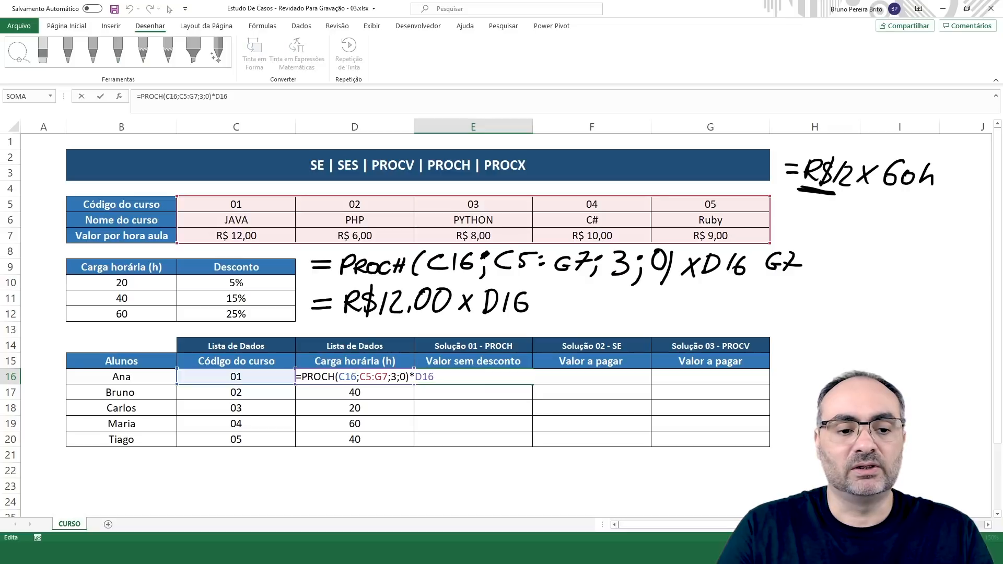
pyautogui.moveTo(339, 377); pyautogui.dragTo(357, 376)
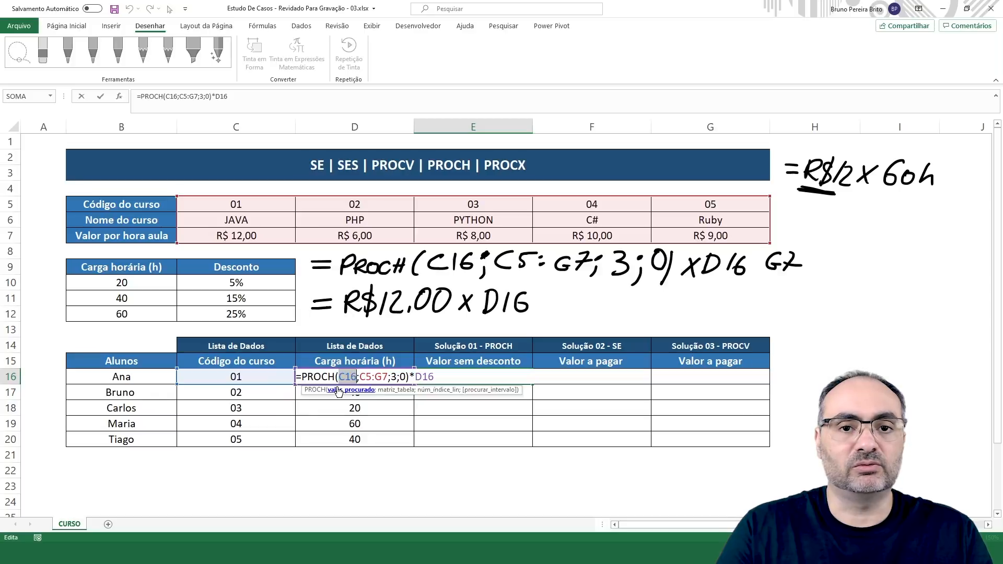
pyautogui.moveTo(360, 376); pyautogui.dragTo(387, 376)
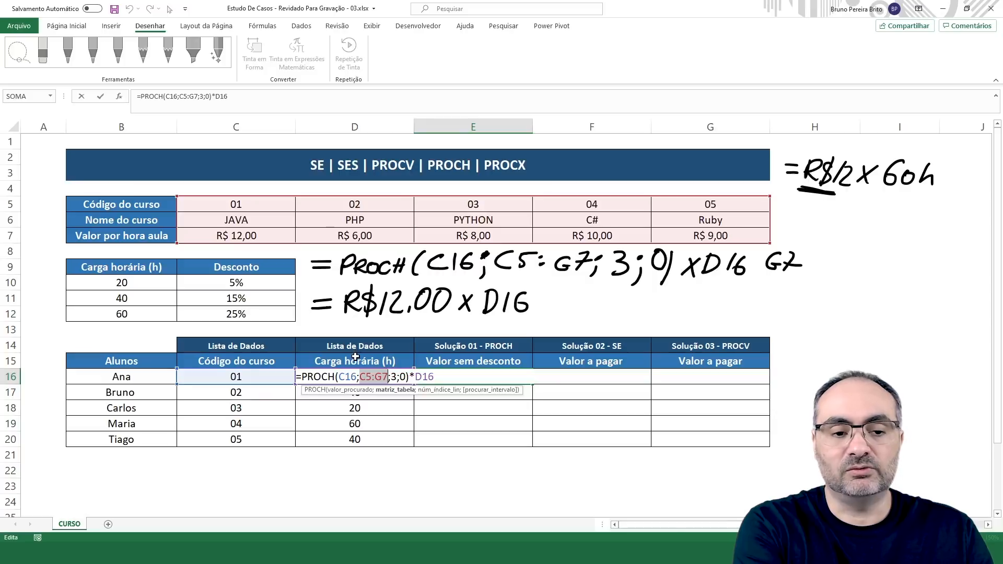
pyautogui.press('F4')
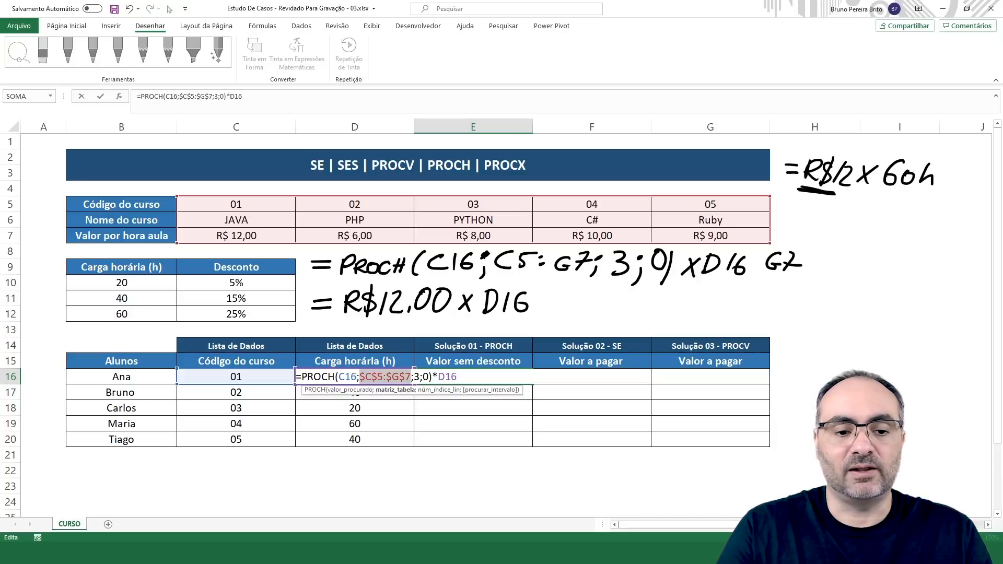
pyautogui.moveTo(413, 376); pyautogui.dragTo(420, 377)
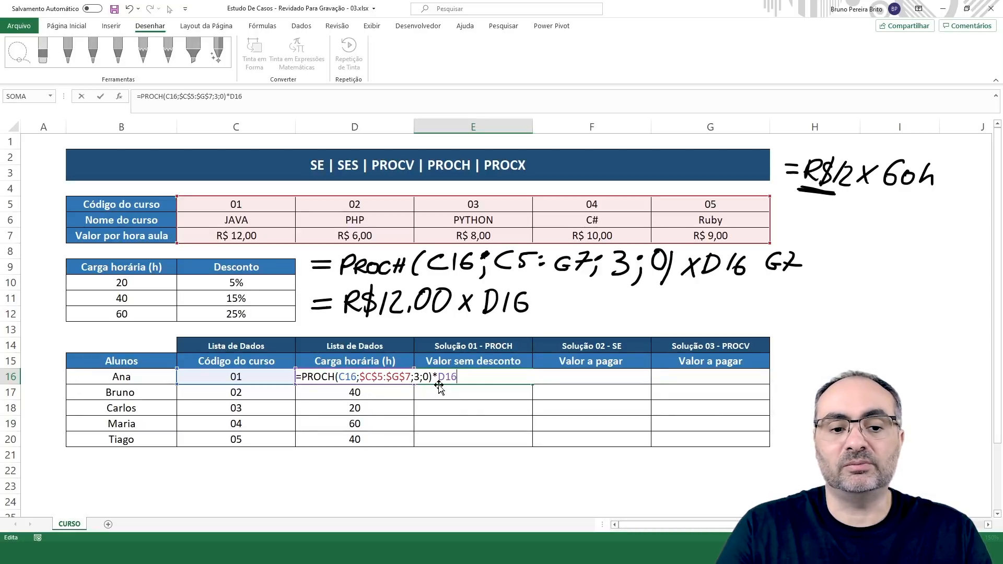
pyautogui.hotkey('ctrl', 'Return')
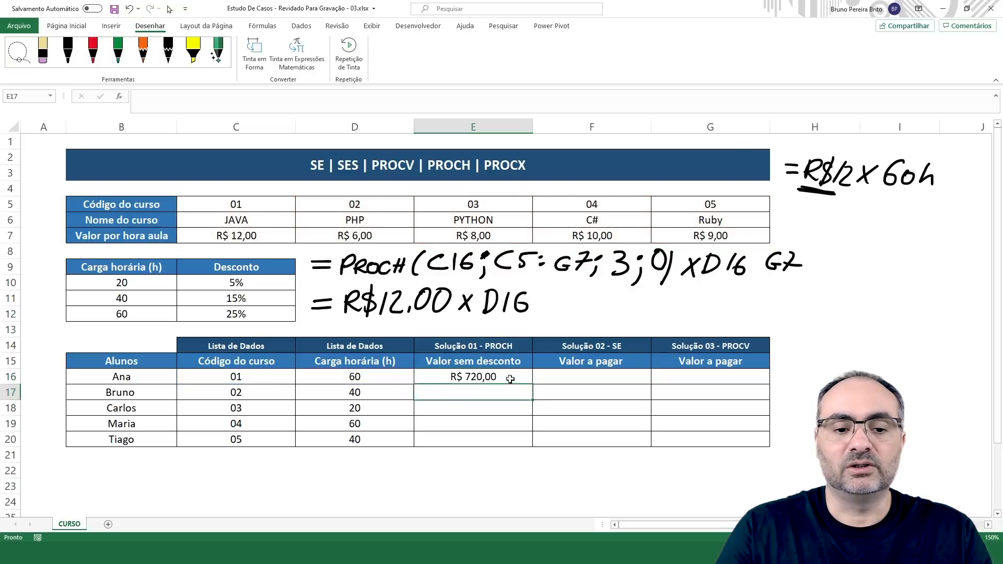
pyautogui.moveTo(533, 383); pyautogui.dragTo(527, 445)
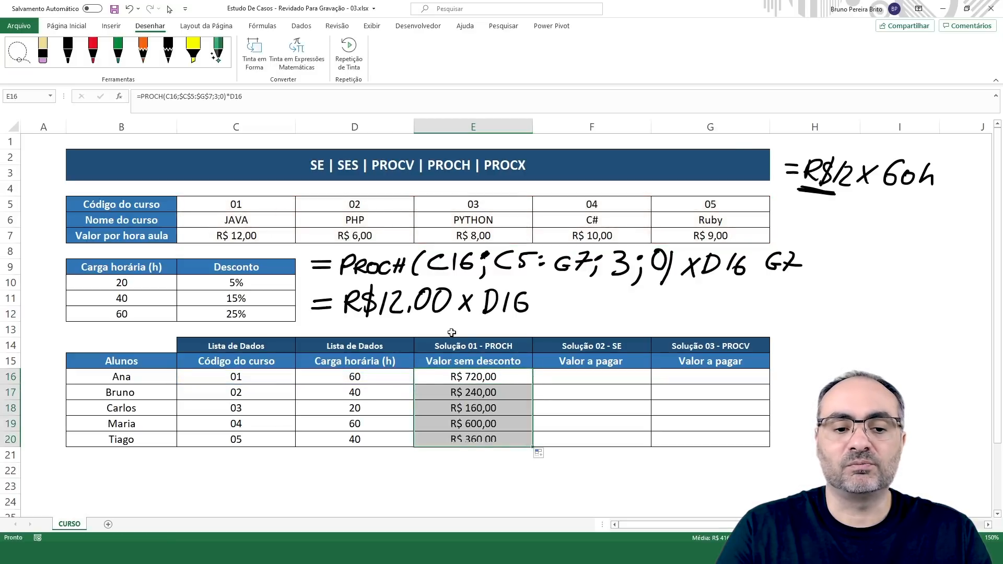
pyautogui.click(588, 377)
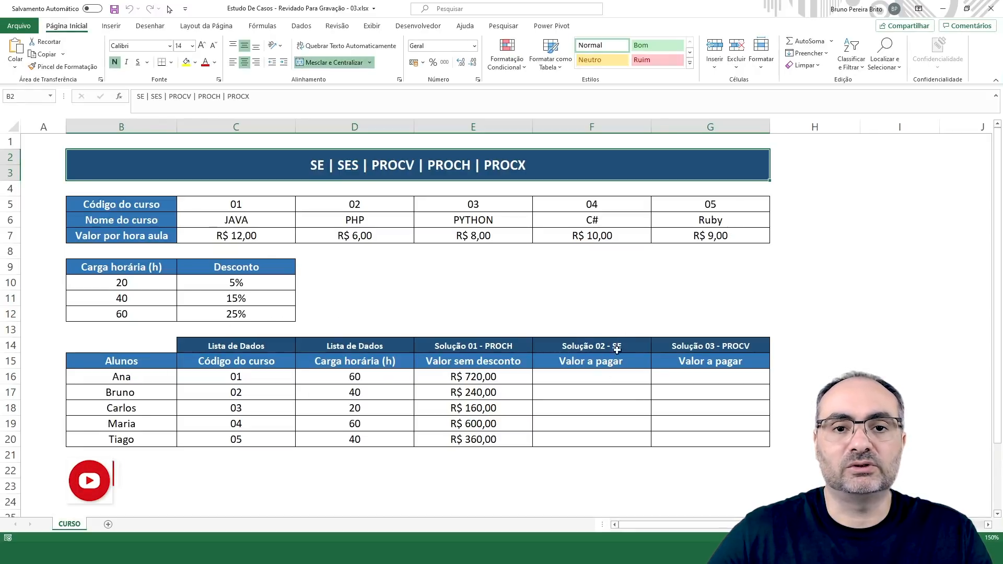
# Handwrite the discount formula "= PRODUTO - PRODUTO x DESCONTO(%)" in black pen beside the discount table
pyautogui.click(150, 26)
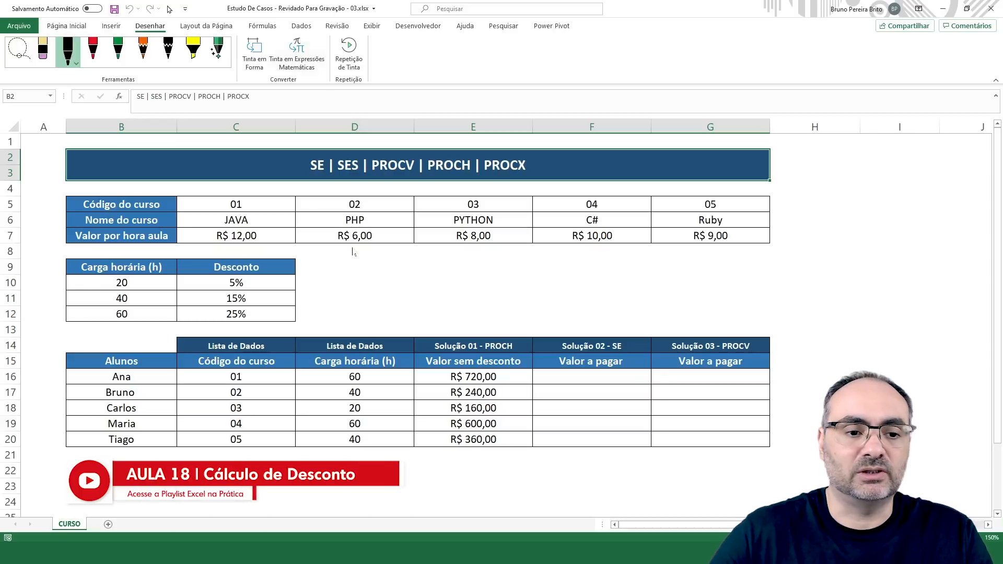
pyautogui.moveTo(317, 269)
pyautogui.mouseDown()
pyautogui.moveTo(338, 260)
pyautogui.moveTo(372, 272)
pyautogui.moveTo(380, 258)
pyautogui.moveTo(399, 266)
pyautogui.moveTo(413, 256)
pyautogui.moveTo(412, 272)
pyautogui.mouseUp()
pyautogui.moveTo(419, 257); pyautogui.dragTo(419, 258)
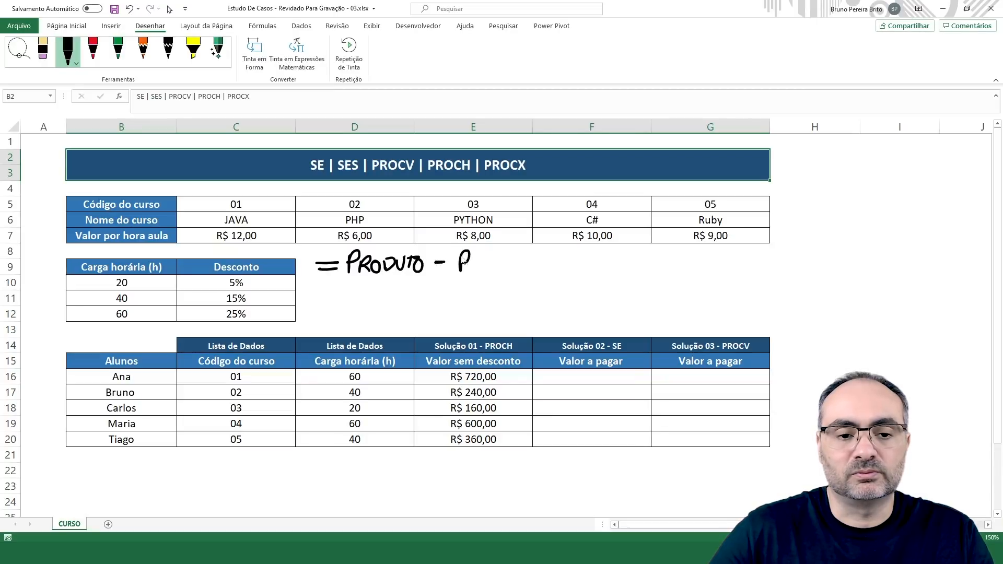
pyautogui.moveTo(474, 256)
pyautogui.mouseDown()
pyautogui.moveTo(474, 272)
pyautogui.moveTo(486, 272)
pyautogui.moveTo(494, 258)
pyautogui.moveTo(517, 268)
pyautogui.moveTo(544, 255)
pyautogui.mouseUp()
pyautogui.moveTo(537, 256); pyautogui.dragTo(537, 271)
pyautogui.moveTo(547, 258); pyautogui.dragTo(547, 258)
pyautogui.moveTo(553, 255)
pyautogui.mouseDown()
pyautogui.moveTo(567, 271)
pyautogui.moveTo(553, 271)
pyautogui.moveTo(625, 271)
pyautogui.moveTo(638, 261)
pyautogui.mouseUp()
pyautogui.moveTo(646, 270); pyautogui.dragTo(681, 258)
pyautogui.moveTo(674, 258)
pyautogui.mouseDown()
pyautogui.moveTo(673, 271)
pyautogui.moveTo(678, 261)
pyautogui.moveTo(689, 273)
pyautogui.mouseUp()
pyautogui.moveTo(700, 270)
pyautogui.mouseDown()
pyautogui.moveTo(710, 266)
pyautogui.moveTo(702, 257)
pyautogui.moveTo(697, 272)
pyautogui.mouseUp()
pyautogui.moveTo(705, 265); pyautogui.dragTo(712, 272)
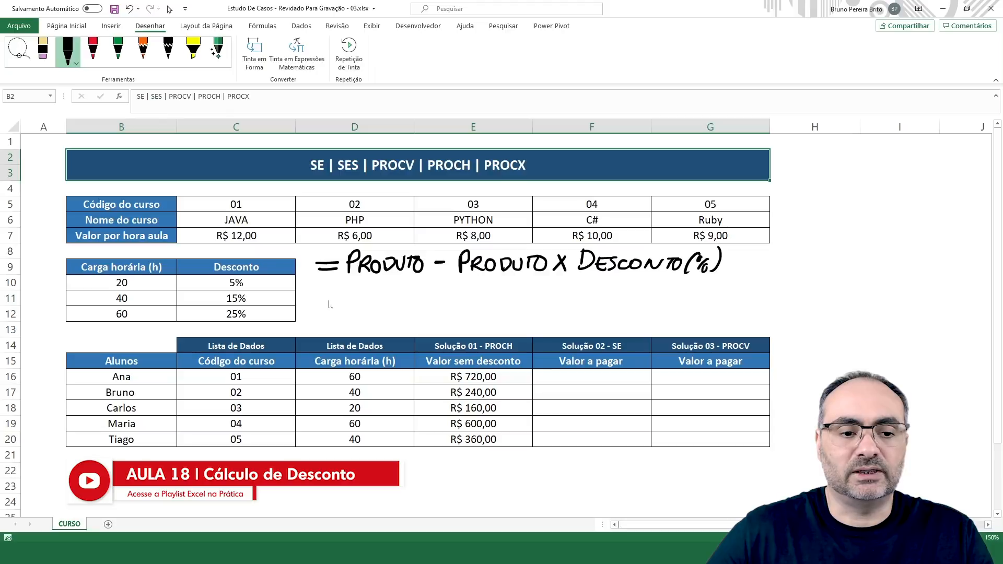
# Handwrite "= E16 - E16 x SE()" below the discount formula and underline DESCONTO(%) in the line above
pyautogui.moveTo(312, 293); pyautogui.dragTo(334, 299)
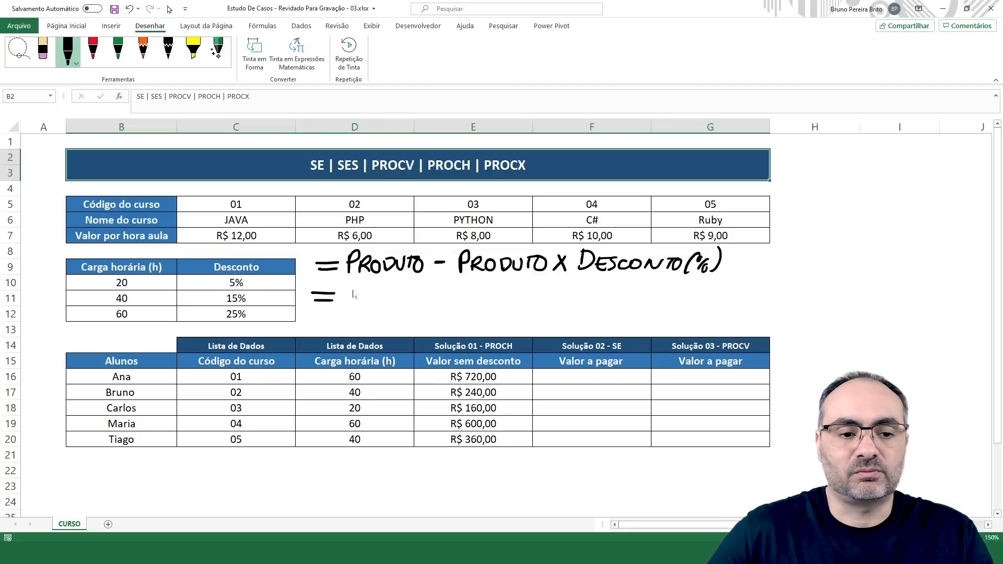
pyautogui.moveTo(353, 286)
pyautogui.mouseDown()
pyautogui.moveTo(363, 304)
pyautogui.moveTo(366, 286)
pyautogui.mouseUp()
pyautogui.moveTo(372, 288); pyautogui.dragTo(368, 304)
pyautogui.moveTo(383, 289); pyautogui.dragTo(381, 300)
pyautogui.moveTo(395, 298)
pyautogui.mouseDown()
pyautogui.moveTo(432, 306)
pyautogui.moveTo(433, 286)
pyautogui.mouseUp()
pyautogui.moveTo(419, 296)
pyautogui.mouseDown()
pyautogui.moveTo(439, 307)
pyautogui.moveTo(452, 299)
pyautogui.moveTo(480, 307)
pyautogui.mouseUp()
pyautogui.moveTo(480, 290); pyautogui.dragTo(468, 306)
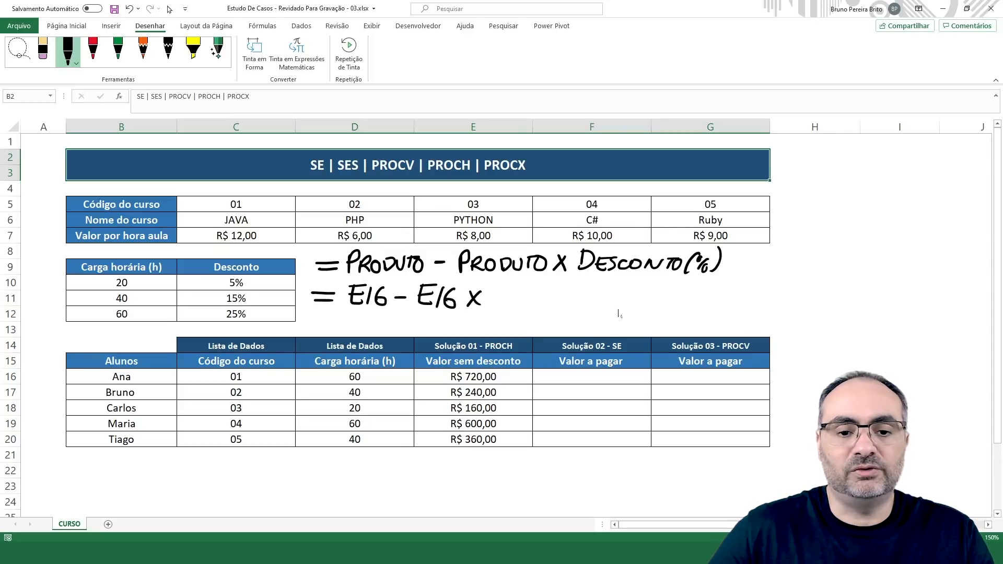
pyautogui.moveTo(583, 277); pyautogui.dragTo(690, 285)
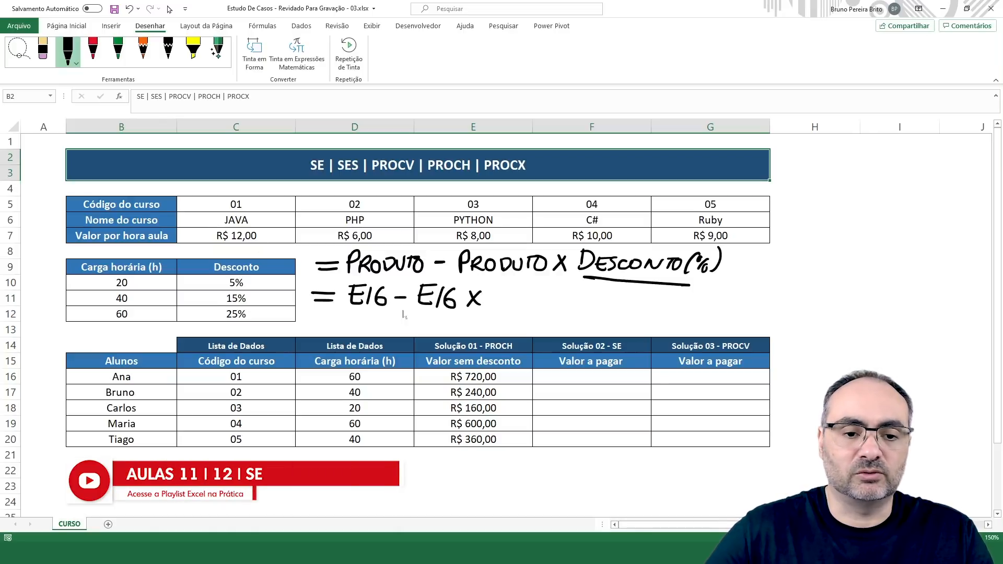
pyautogui.moveTo(502, 288)
pyautogui.mouseDown()
pyautogui.moveTo(489, 305)
pyautogui.moveTo(523, 307)
pyautogui.mouseUp()
pyautogui.moveTo(509, 299)
pyautogui.mouseDown()
pyautogui.moveTo(521, 289)
pyautogui.moveTo(530, 306)
pyautogui.moveTo(545, 307)
pyautogui.mouseUp()
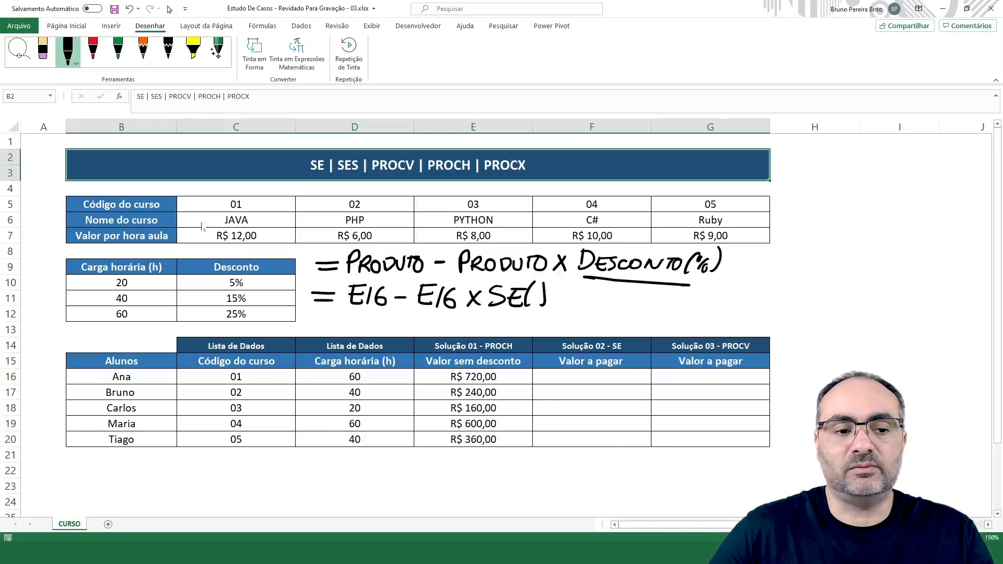
# Circle the 25% discount in C12 and replace the handwritten E16 line with "= SE(" in black pen
pyautogui.moveTo(253, 315)
pyautogui.mouseDown()
pyautogui.moveTo(219, 313)
pyautogui.moveTo(253, 309)
pyautogui.mouseUp()
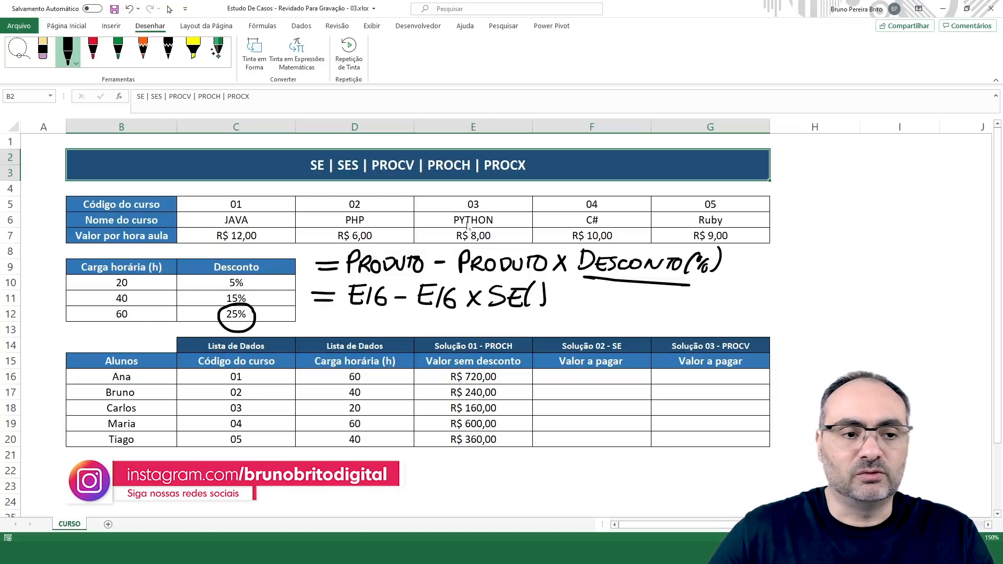
pyautogui.click(18, 52)
pyautogui.click(68, 51)
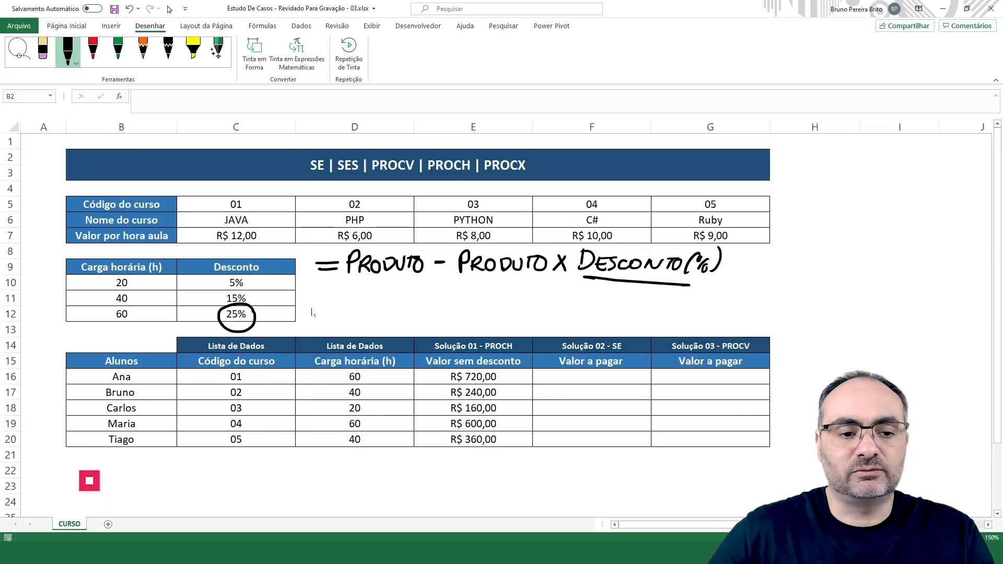
pyautogui.moveTo(307, 309)
pyautogui.mouseDown()
pyautogui.moveTo(325, 301)
pyautogui.moveTo(330, 313)
pyautogui.moveTo(361, 314)
pyautogui.moveTo(362, 305)
pyautogui.moveTo(374, 326)
pyautogui.mouseUp()
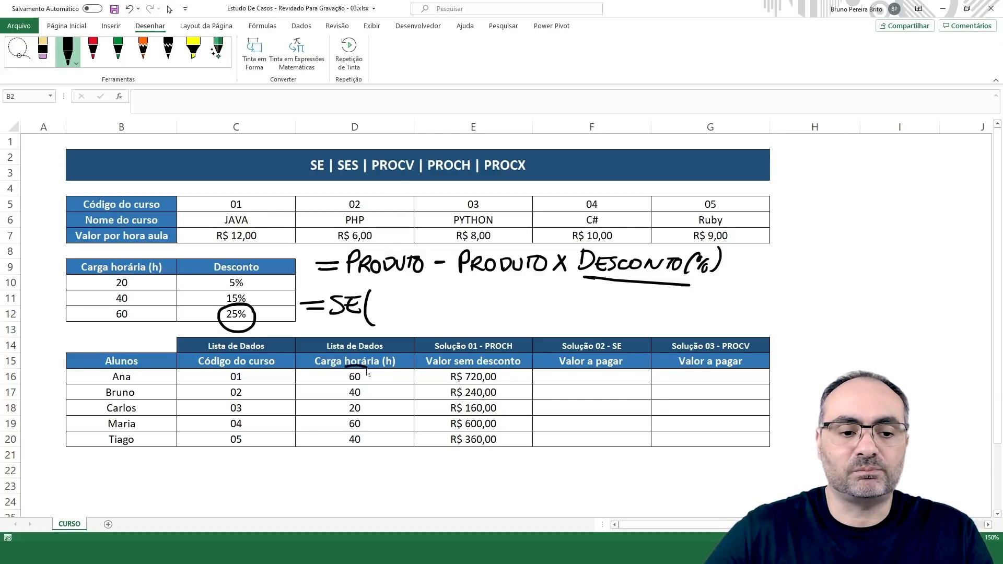
# Circle the first student's workload in D16 and the workloads in B10:B12, with an arrow from them to the Desconto column
pyautogui.moveTo(367, 372)
pyautogui.mouseDown()
pyautogui.moveTo(337, 387)
pyautogui.moveTo(370, 377)
pyautogui.moveTo(366, 367)
pyautogui.mouseUp()
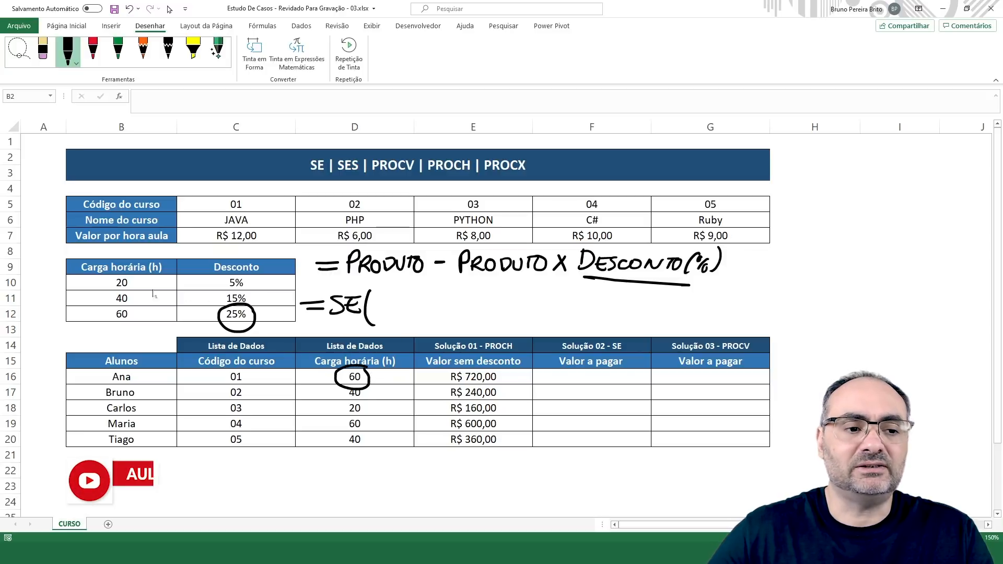
pyautogui.moveTo(137, 268)
pyautogui.mouseDown()
pyautogui.moveTo(113, 270)
pyautogui.moveTo(105, 322)
pyautogui.moveTo(140, 307)
pyautogui.moveTo(137, 269)
pyautogui.mouseUp()
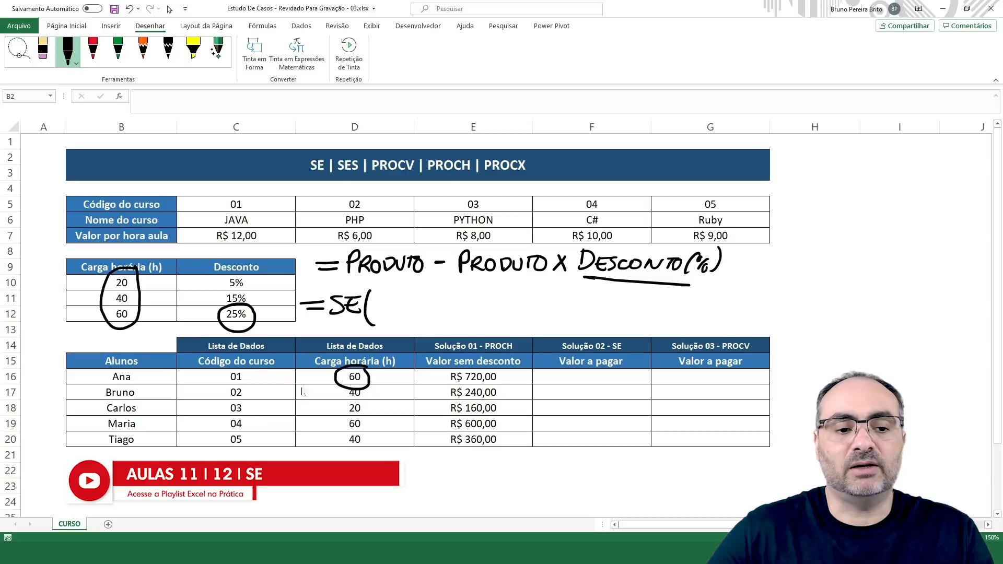
pyautogui.moveTo(174, 268)
pyautogui.mouseDown()
pyautogui.moveTo(158, 280)
pyautogui.moveTo(187, 277)
pyautogui.mouseUp()
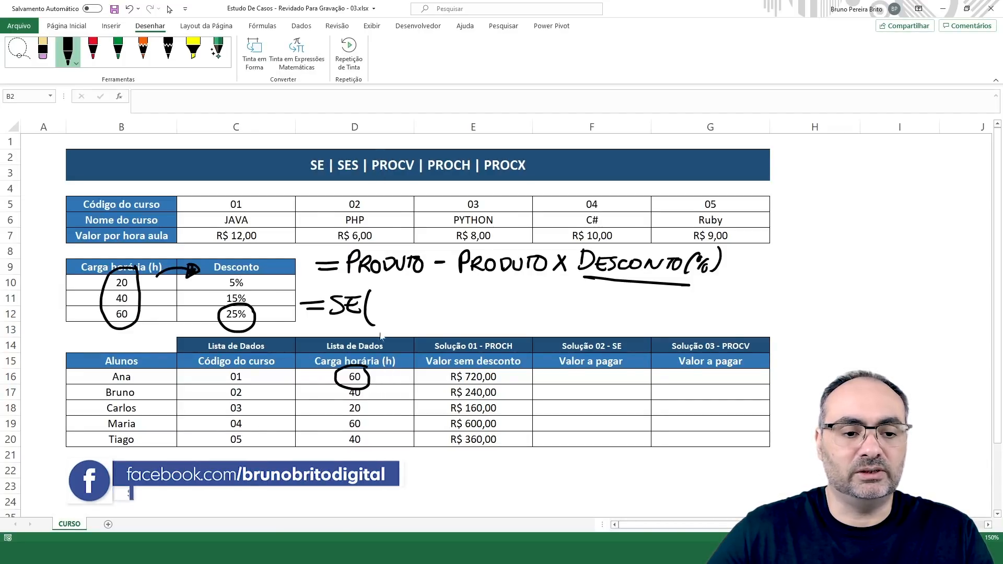
# Extend the handwritten SE formula with "D16 = B10; C10;" and add pen marks beside the 20-hour workload and its 5% discount
pyautogui.moveTo(376, 303)
pyautogui.mouseDown()
pyautogui.moveTo(377, 316)
pyautogui.moveTo(434, 300)
pyautogui.mouseUp()
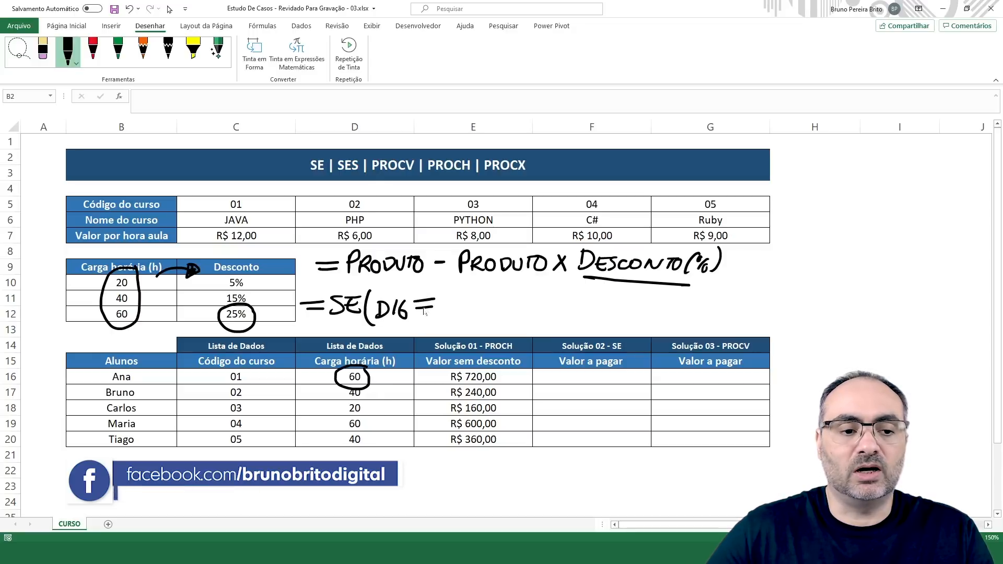
pyautogui.moveTo(151, 281); pyautogui.dragTo(145, 285)
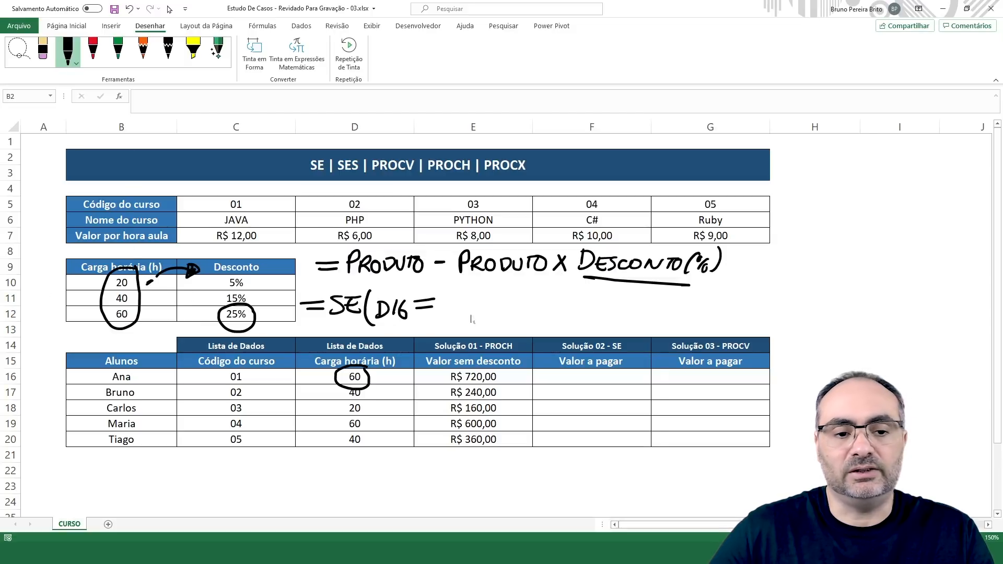
pyautogui.moveTo(443, 298)
pyautogui.mouseDown()
pyautogui.moveTo(444, 318)
pyautogui.moveTo(481, 310)
pyautogui.moveTo(480, 323)
pyautogui.mouseUp()
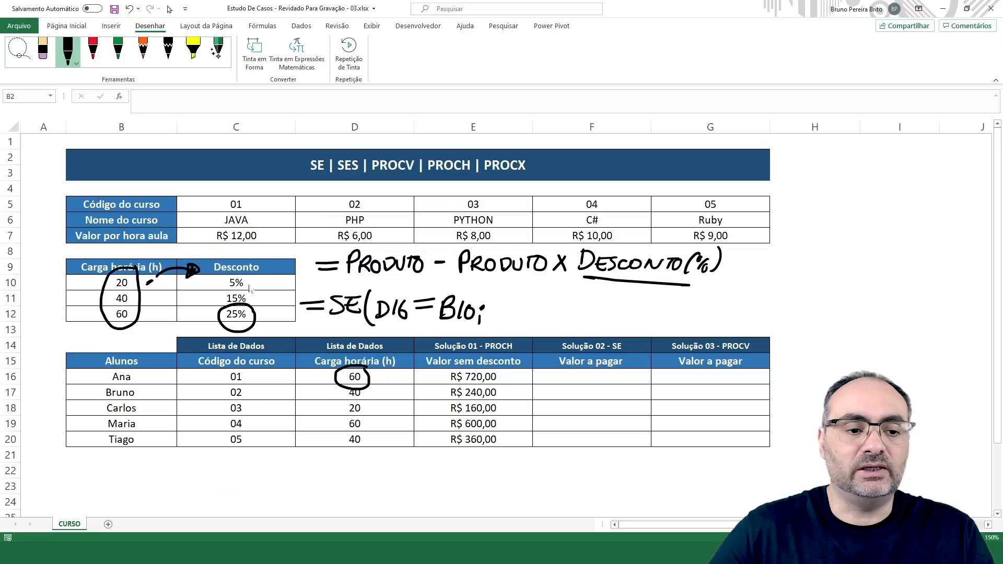
pyautogui.moveTo(254, 286); pyautogui.dragTo(263, 278)
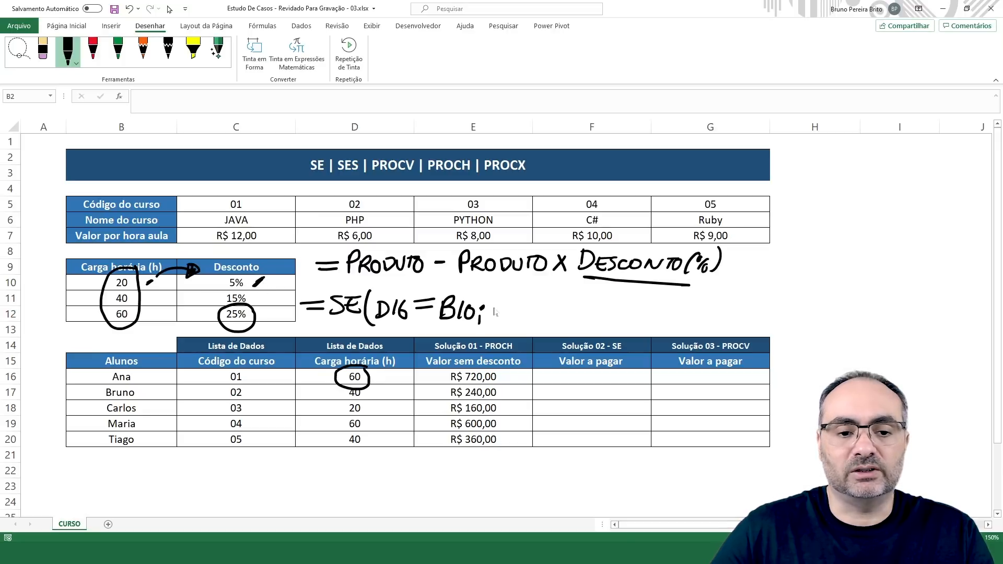
pyautogui.moveTo(513, 305)
pyautogui.mouseDown()
pyautogui.moveTo(513, 318)
pyautogui.moveTo(535, 312)
pyautogui.moveTo(526, 304)
pyautogui.moveTo(538, 327)
pyautogui.mouseUp()
pyautogui.click(542, 305)
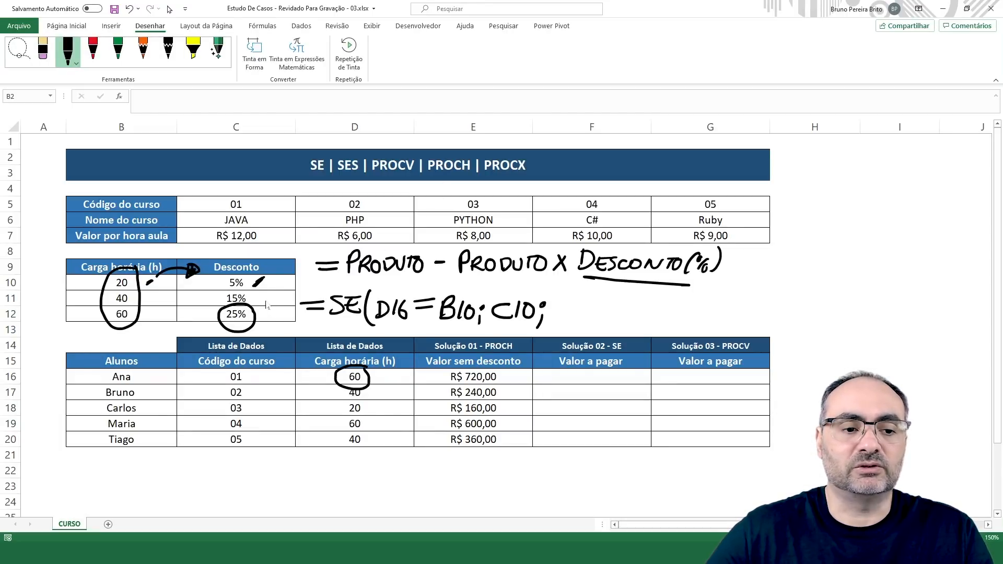
# Add pen marks beside the 15% and 25% discounts and the 40-hour workload, and extend the handwritten formula with "SE(D16 = 40"
pyautogui.moveTo(267, 301)
pyautogui.mouseDown()
pyautogui.moveTo(272, 294)
pyautogui.moveTo(270, 310)
pyautogui.mouseUp()
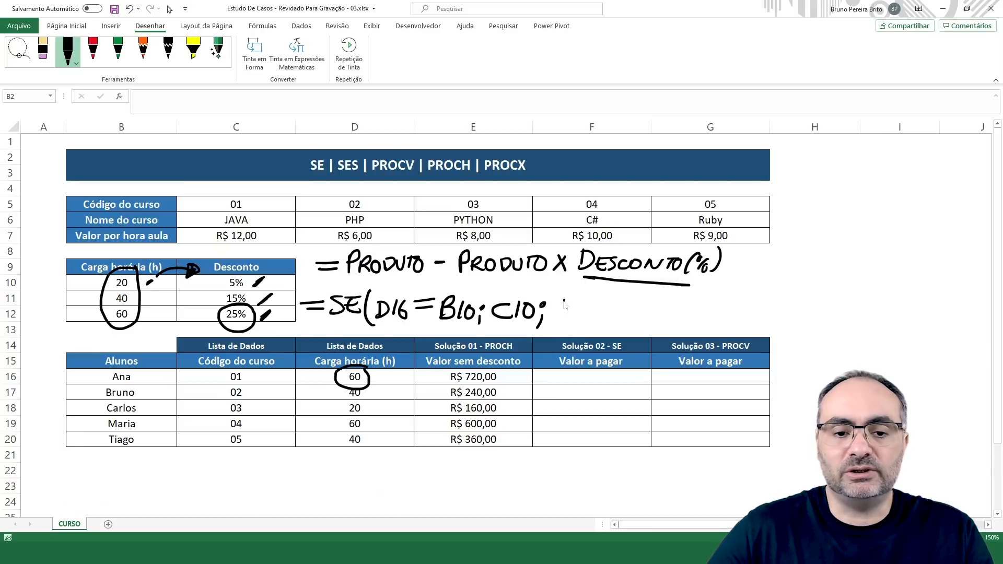
pyautogui.moveTo(568, 302)
pyautogui.mouseDown()
pyautogui.moveTo(549, 317)
pyautogui.moveTo(587, 319)
pyautogui.moveTo(583, 311)
pyautogui.moveTo(594, 321)
pyautogui.mouseUp()
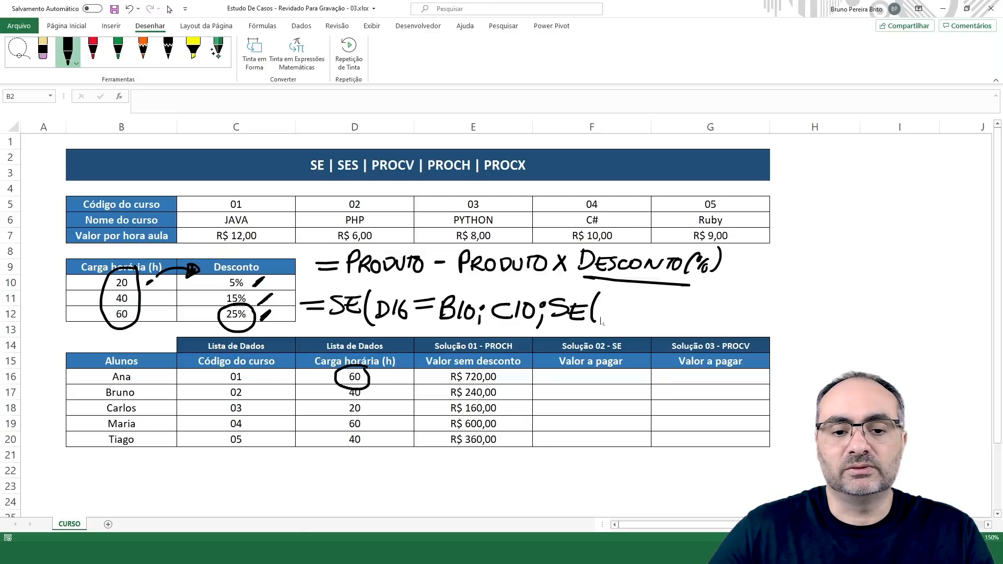
pyautogui.moveTo(600, 302)
pyautogui.mouseDown()
pyautogui.moveTo(602, 317)
pyautogui.moveTo(654, 303)
pyautogui.moveTo(655, 311)
pyautogui.mouseUp()
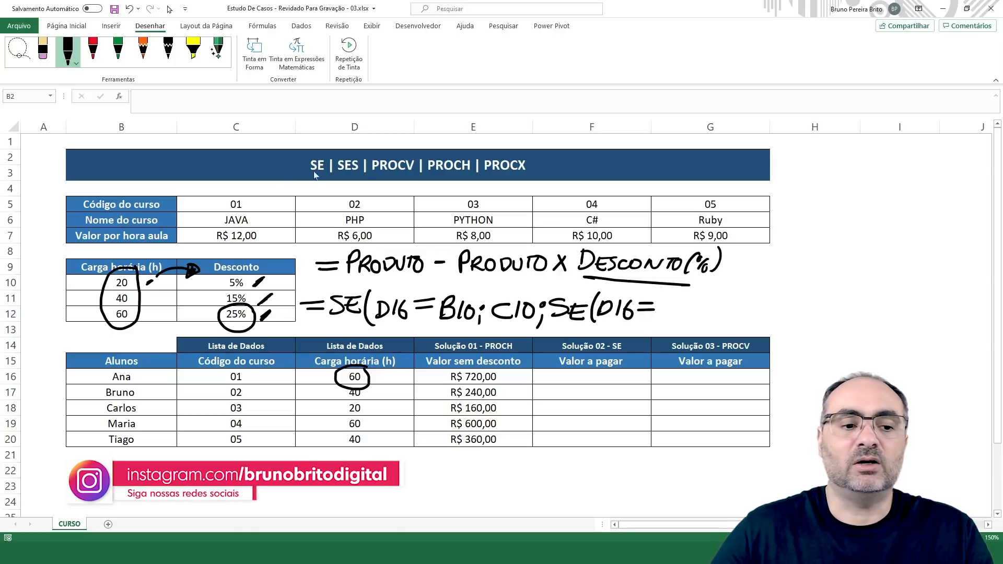
pyautogui.moveTo(150, 302)
pyautogui.mouseDown()
pyautogui.moveTo(156, 295)
pyautogui.moveTo(145, 304)
pyautogui.mouseUp()
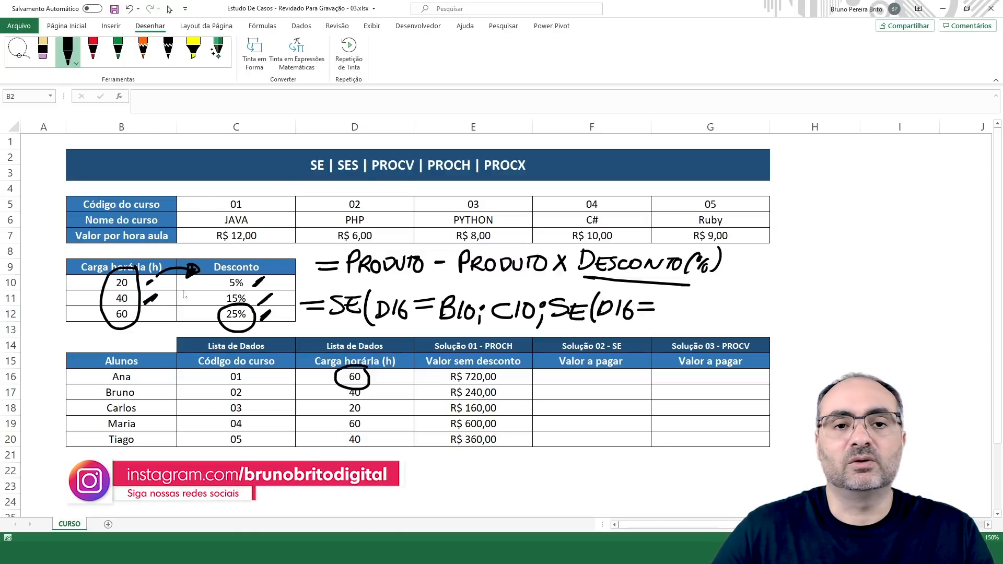
pyautogui.moveTo(661, 298); pyautogui.dragTo(669, 320)
pyautogui.moveTo(685, 302)
pyautogui.mouseDown()
pyautogui.moveTo(684, 320)
pyautogui.moveTo(689, 303)
pyautogui.mouseUp()
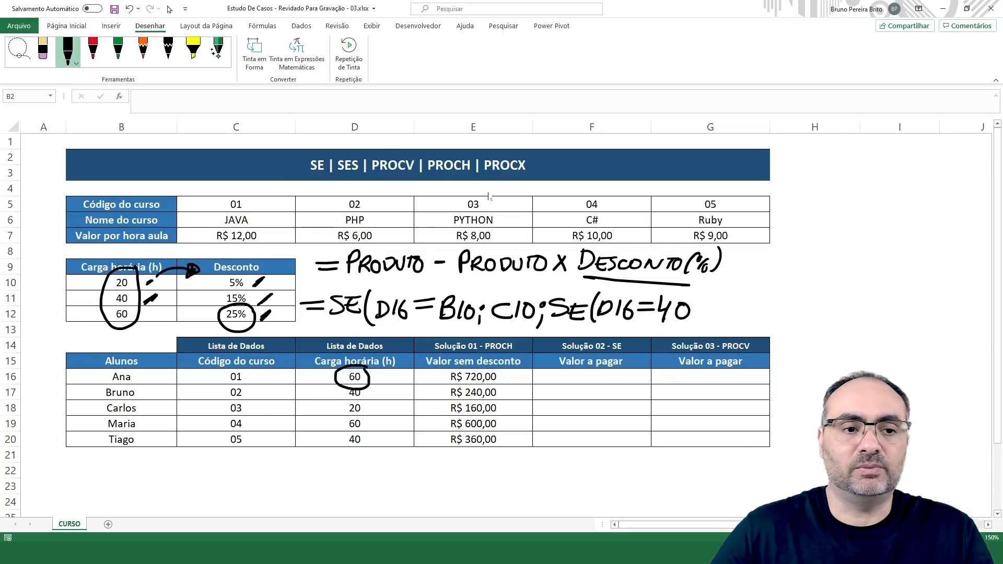
# Erase the handwritten 40 in the nested SE condition and write "B11;" in its place
pyautogui.click(43, 51)
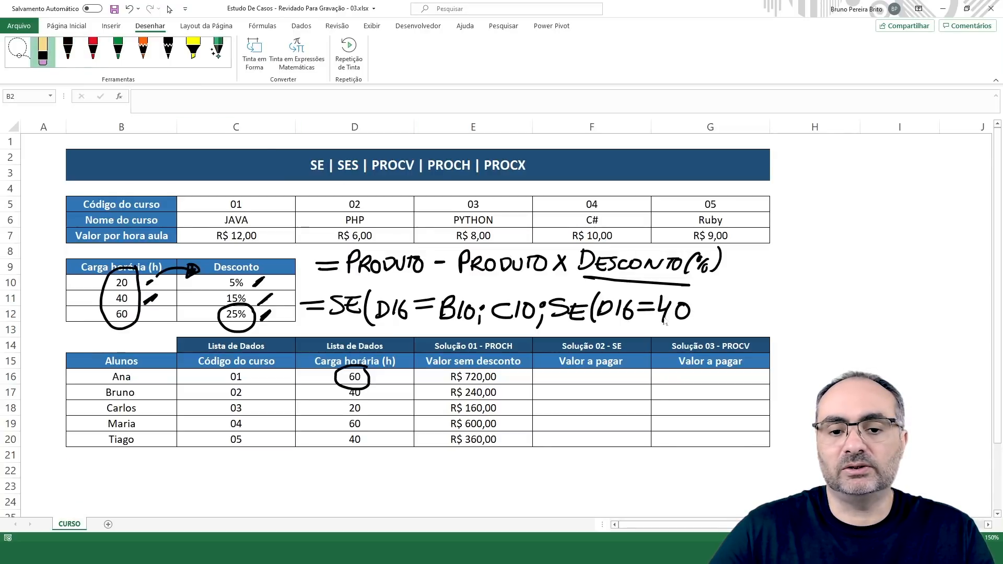
pyautogui.moveTo(665, 313); pyautogui.dragTo(684, 311)
pyautogui.click(68, 50)
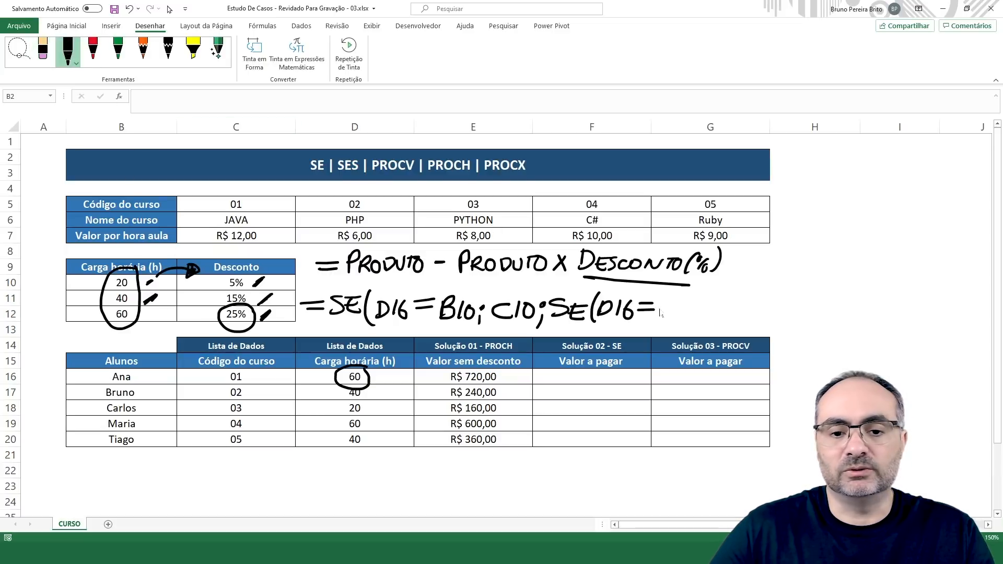
pyautogui.moveTo(665, 300)
pyautogui.mouseDown()
pyautogui.moveTo(666, 320)
pyautogui.moveTo(693, 321)
pyautogui.moveTo(715, 303)
pyautogui.moveTo(706, 327)
pyautogui.mouseUp()
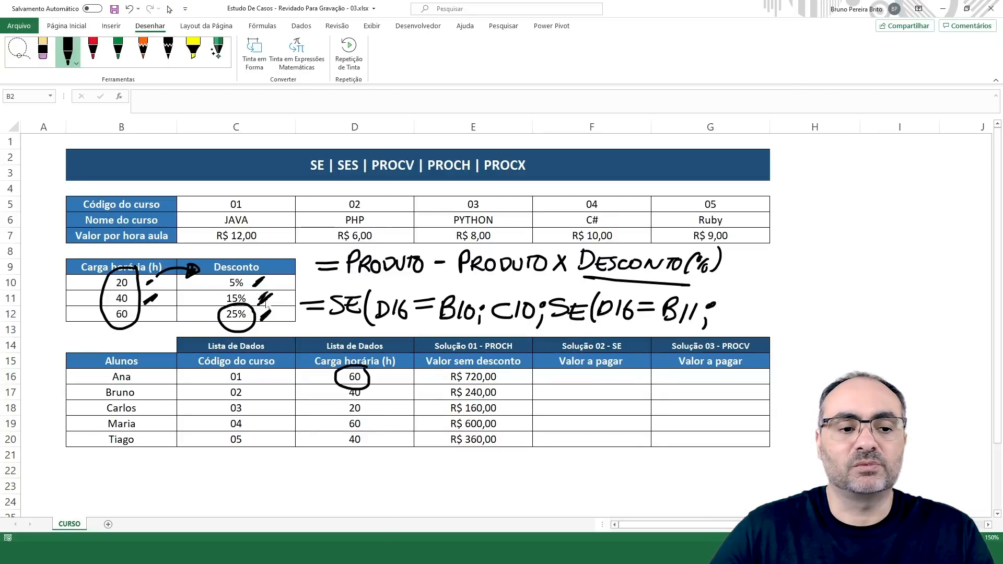
# Complete the handwritten nested SE formula with "C11; C12))"
pyautogui.moveTo(730, 300)
pyautogui.mouseDown()
pyautogui.moveTo(722, 308)
pyautogui.moveTo(751, 315)
pyautogui.moveTo(754, 329)
pyautogui.moveTo(773, 316)
pyautogui.moveTo(816, 324)
pyautogui.mouseUp()
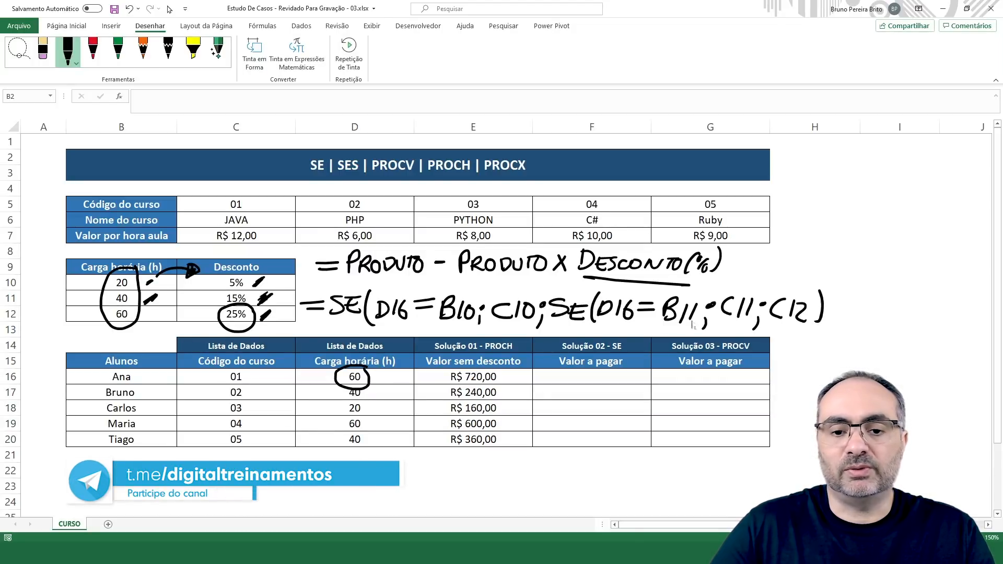
pyautogui.moveTo(832, 290); pyautogui.dragTo(828, 325)
# Annotate the handwritten SE in red: bracket D16 = B10 with a T, underline C10 with a V above, and bracket the nested SE
pyautogui.click(95, 55)
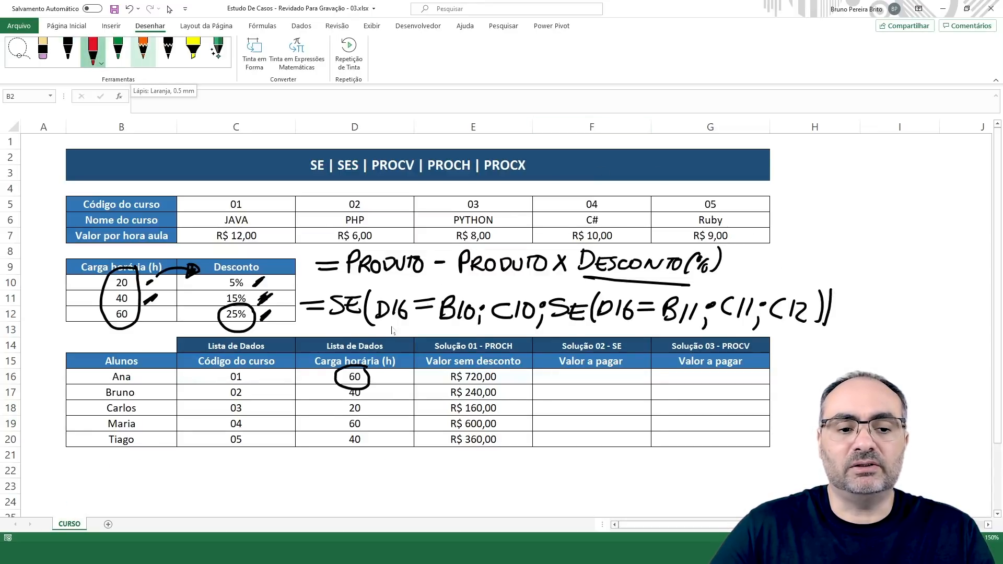
pyautogui.moveTo(396, 331)
pyautogui.mouseDown()
pyautogui.moveTo(433, 340)
pyautogui.moveTo(424, 340)
pyautogui.mouseUp()
pyautogui.moveTo(416, 325); pyautogui.dragTo(437, 317)
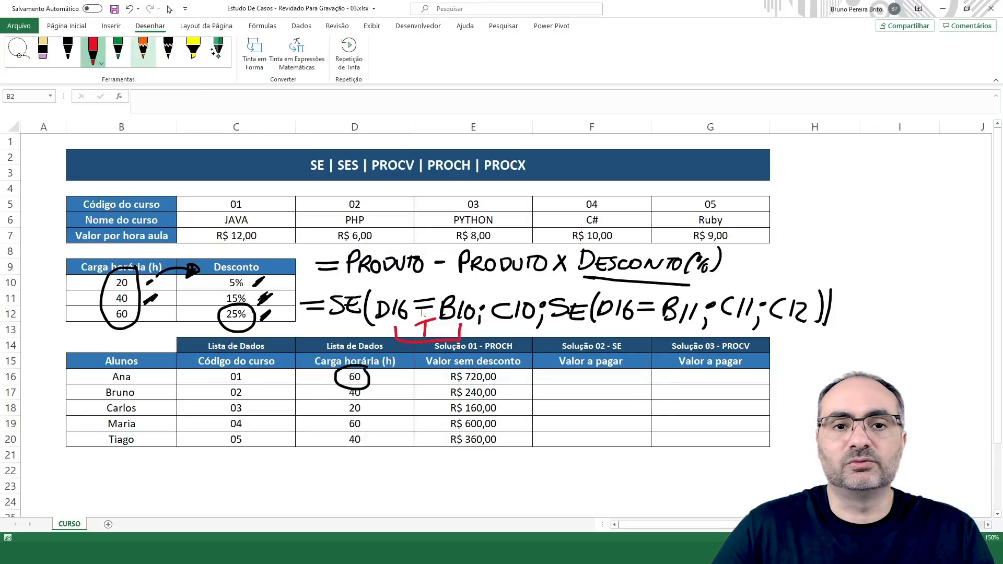
pyautogui.moveTo(494, 327); pyautogui.dragTo(526, 325)
pyautogui.moveTo(504, 282); pyautogui.dragTo(514, 283)
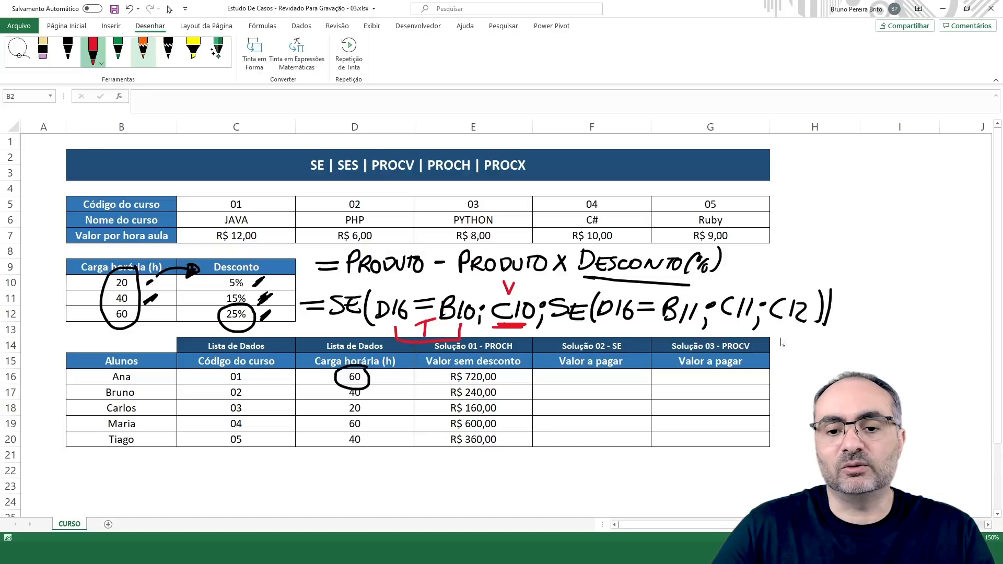
pyautogui.moveTo(557, 328)
pyautogui.mouseDown()
pyautogui.moveTo(690, 337)
pyautogui.moveTo(819, 329)
pyautogui.mouseUp()
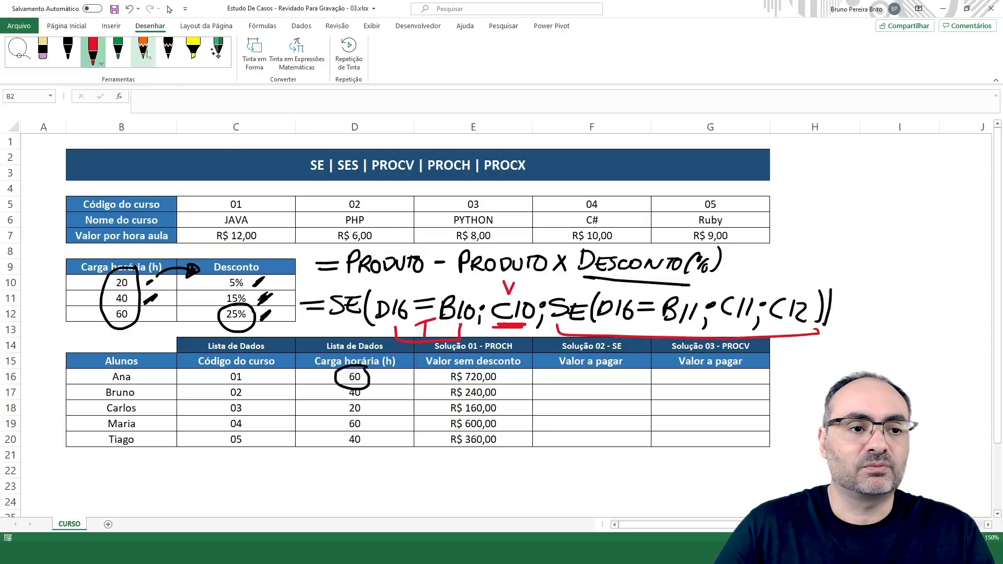
# Underline D16 = B11 and C11 of the nested SE in green, and mark the 40-hour workload and 15% discount to match
pyautogui.click(118, 50)
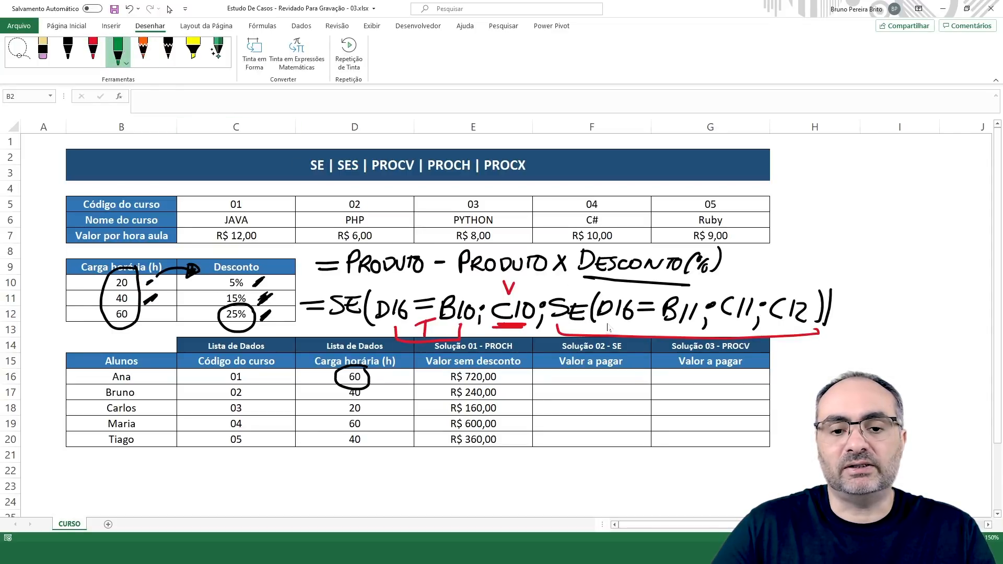
pyautogui.moveTo(609, 323); pyautogui.dragTo(669, 328)
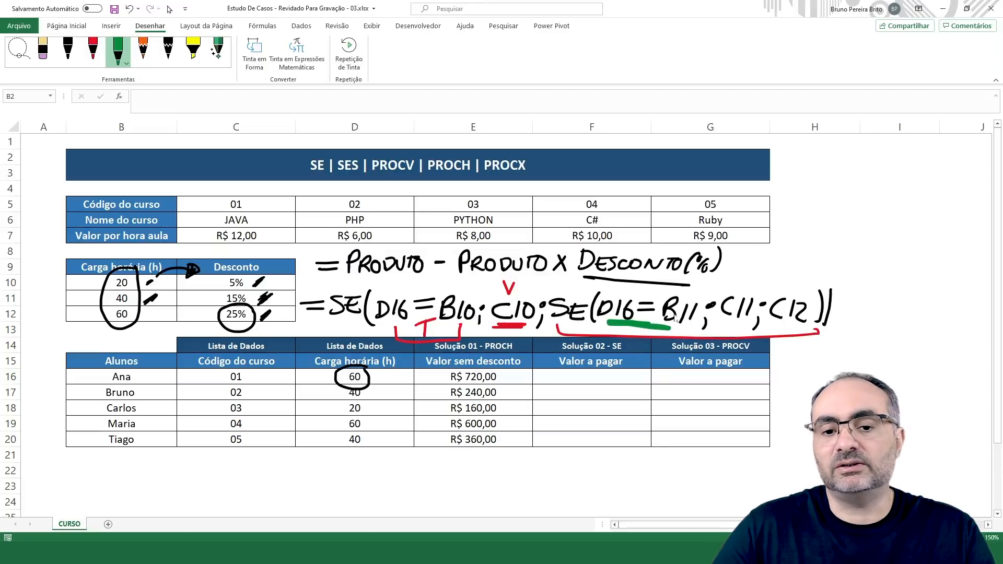
pyautogui.moveTo(156, 295); pyautogui.dragTo(143, 303)
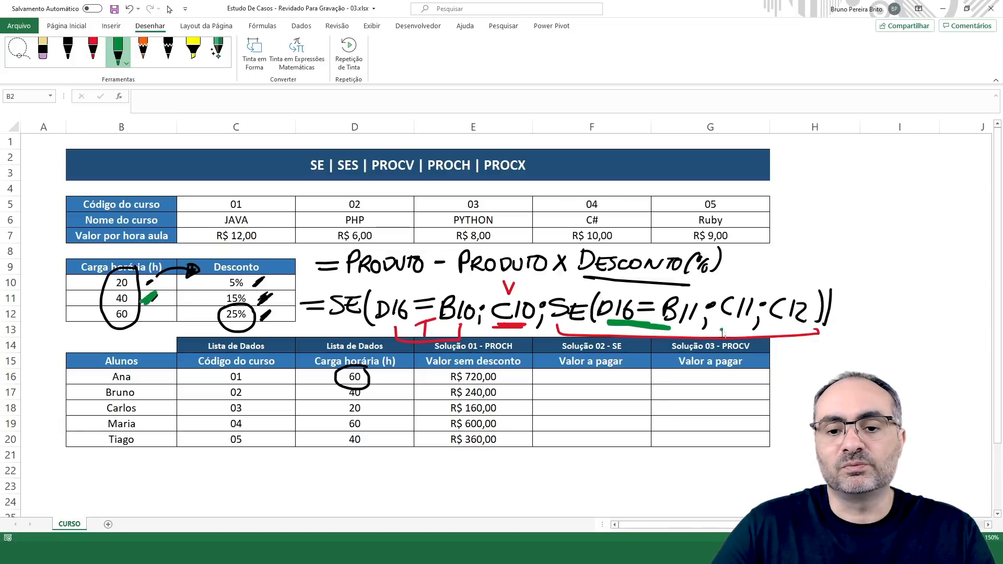
pyautogui.moveTo(722, 331); pyautogui.dragTo(747, 329)
pyautogui.moveTo(258, 302); pyautogui.dragTo(271, 294)
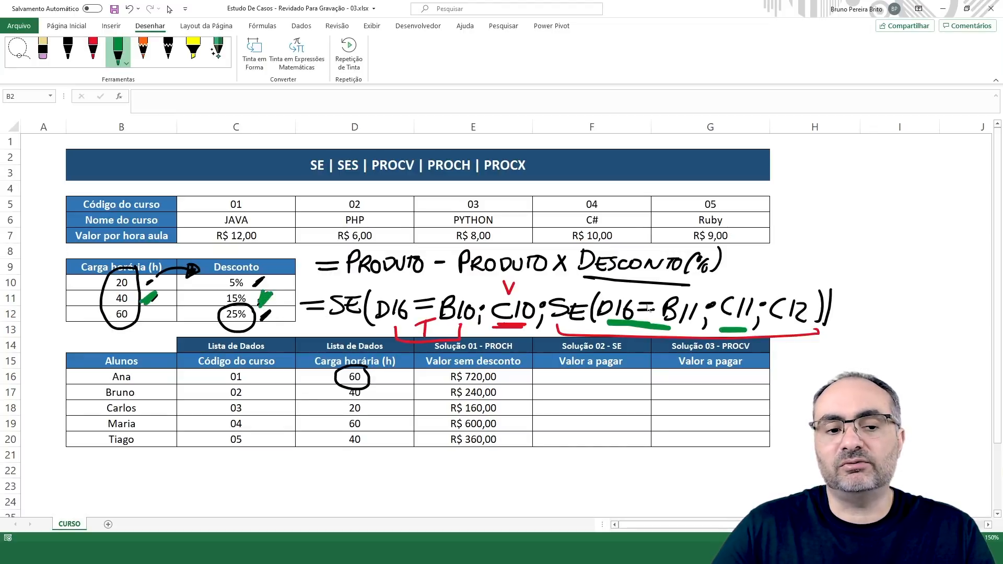
# Mark the 25% discount in green, and link DESCONTO(%) to the handwritten SE formula with a green arrow and underline
pyautogui.moveTo(259, 324); pyautogui.dragTo(271, 312)
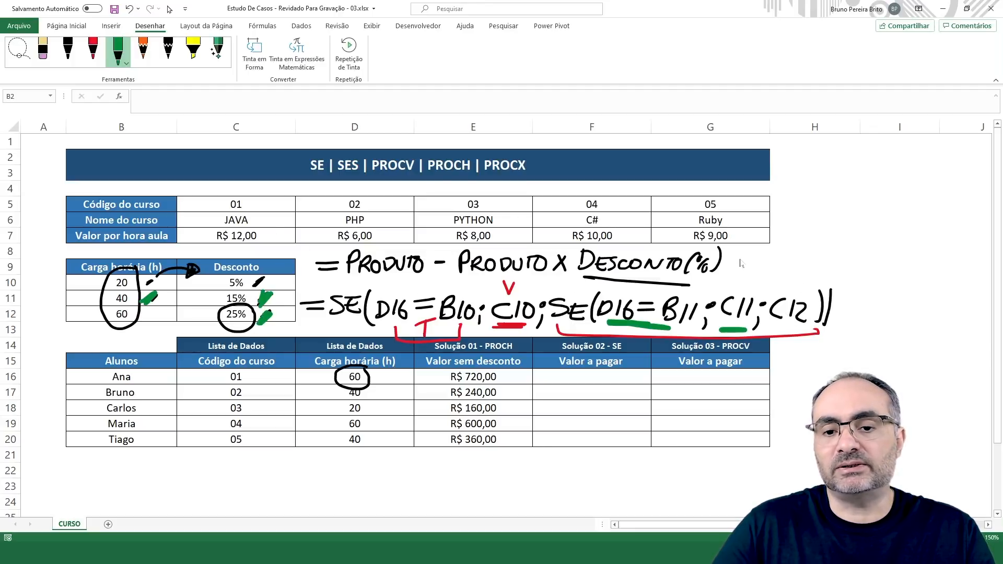
pyautogui.moveTo(734, 256)
pyautogui.mouseDown()
pyautogui.moveTo(746, 265)
pyautogui.moveTo(743, 282)
pyautogui.moveTo(726, 294)
pyautogui.moveTo(722, 279)
pyautogui.mouseUp()
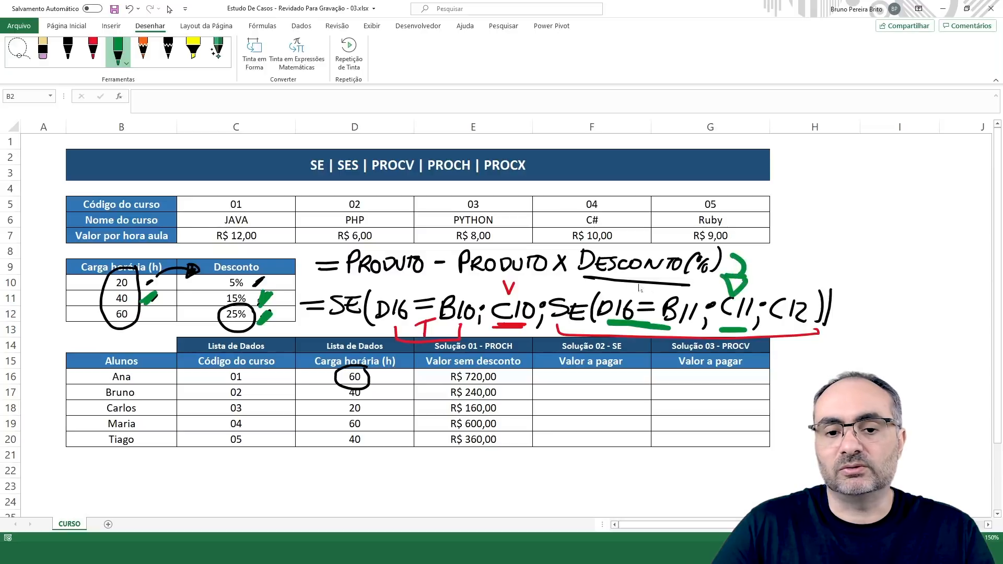
pyautogui.moveTo(581, 270)
pyautogui.mouseDown()
pyautogui.moveTo(678, 282)
pyautogui.moveTo(617, 274)
pyautogui.moveTo(657, 284)
pyautogui.mouseUp()
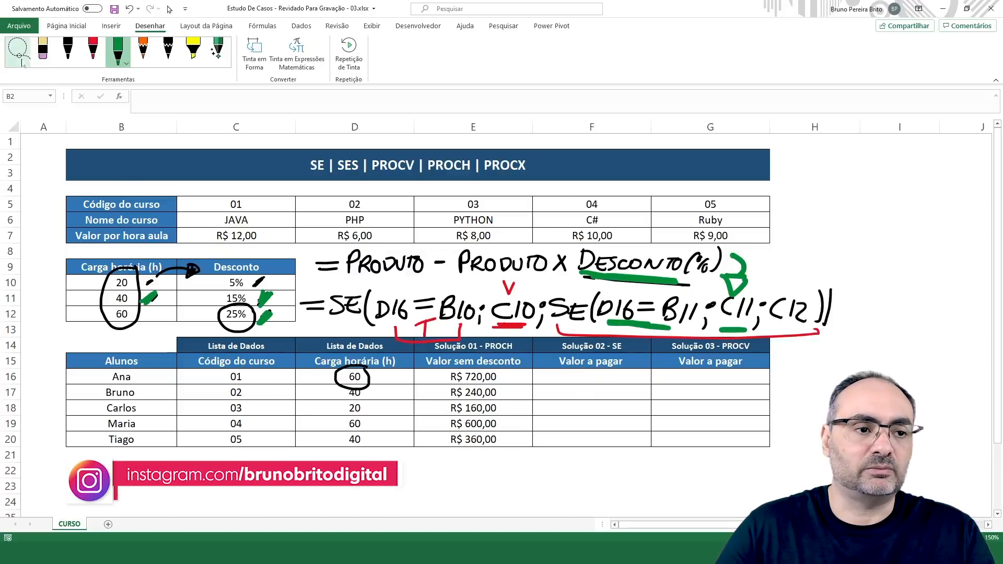
# Lasso and delete the ink marks over the workload and discount table and around D16, keeping the handwritten formulas
pyautogui.click(17, 50)
pyautogui.moveTo(88, 257)
pyautogui.mouseDown()
pyautogui.moveTo(89, 313)
pyautogui.moveTo(216, 368)
pyautogui.moveTo(404, 384)
pyautogui.moveTo(317, 333)
pyautogui.moveTo(120, 251)
pyautogui.mouseUp()
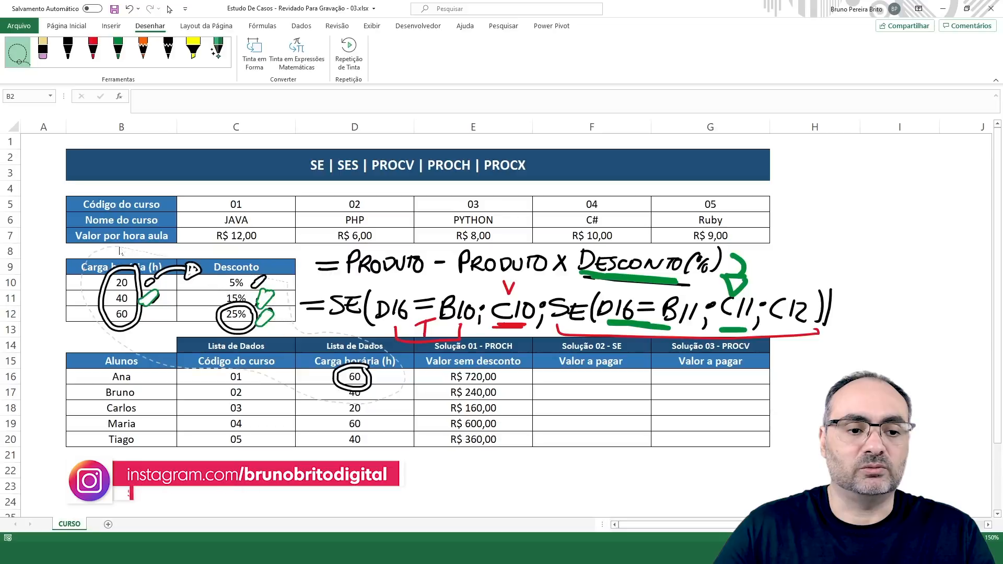
pyautogui.press('Delete')
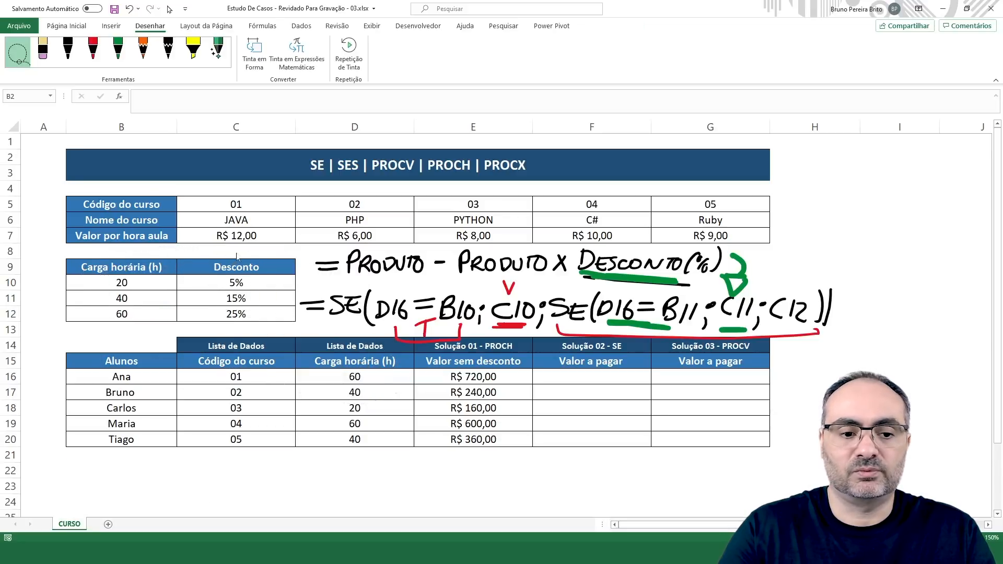
pyautogui.press('Escape')
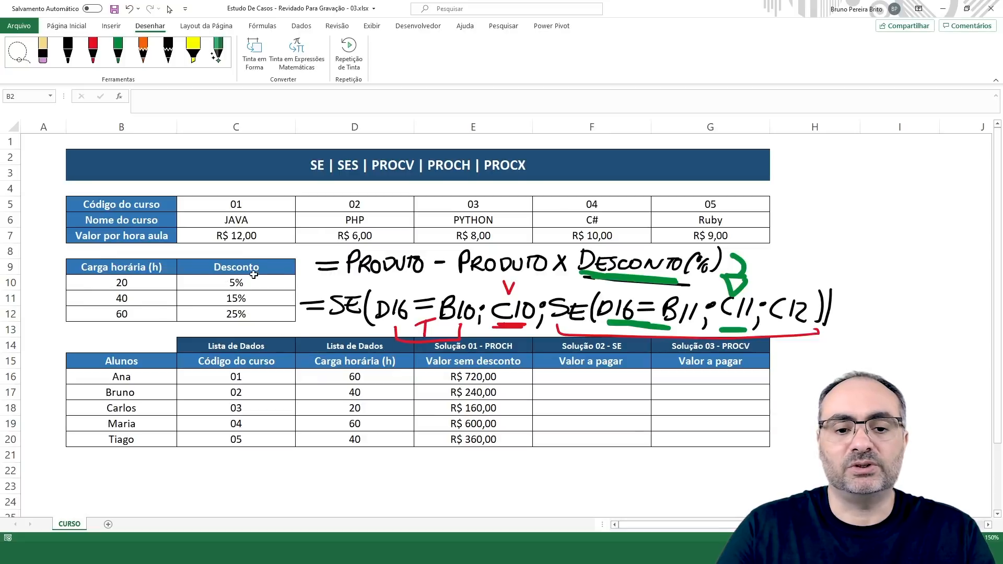
# Start the discounted payment formula in F16 with =E16-E16*
pyautogui.click(568, 379)
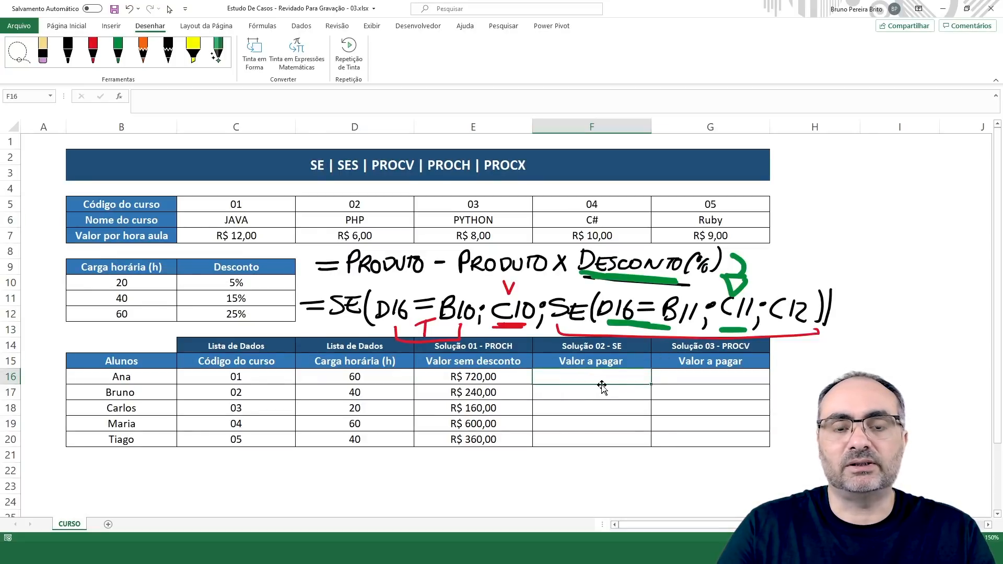
pyautogui.write('=')
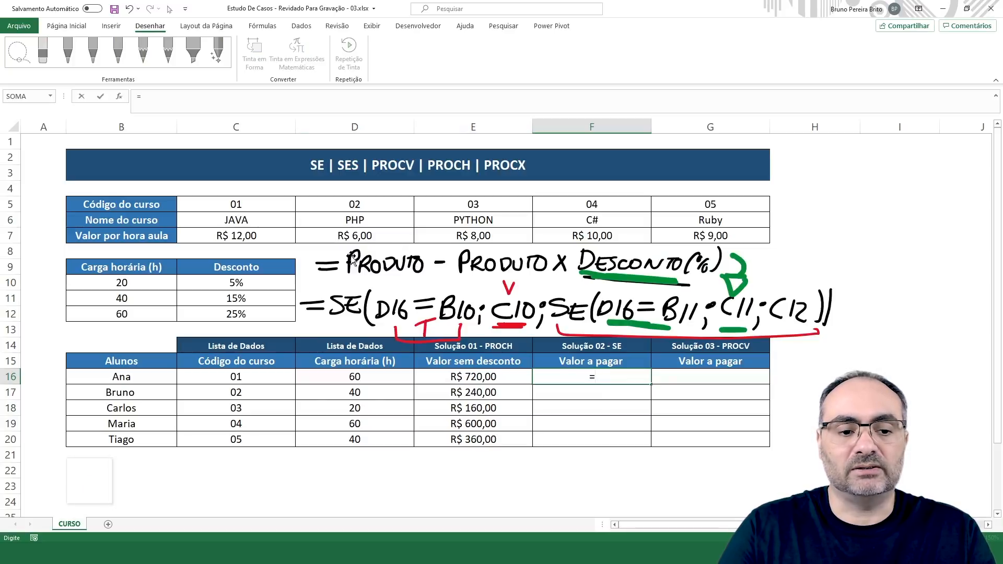
pyautogui.click(484, 377)
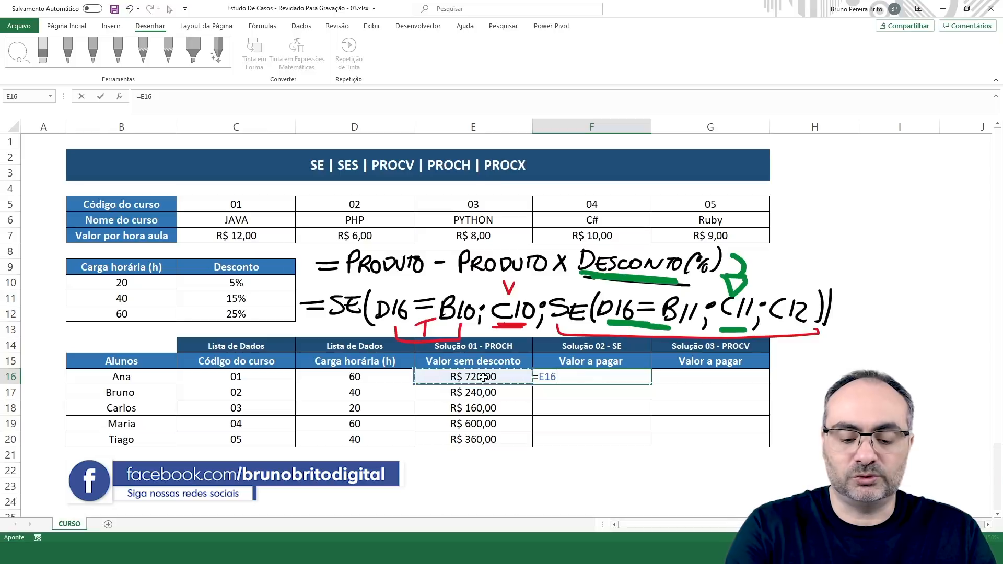
pyautogui.write('-')
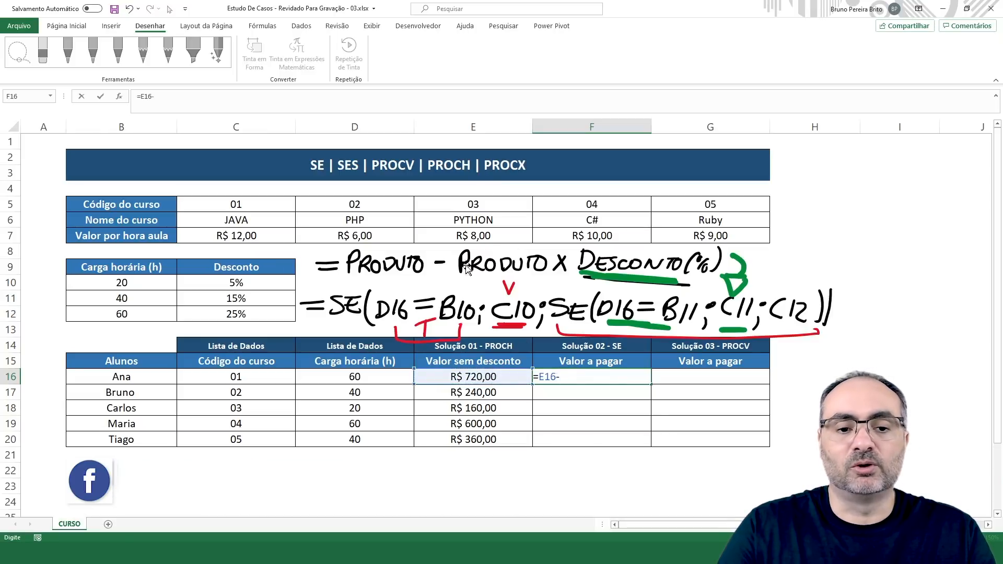
pyautogui.click(492, 377)
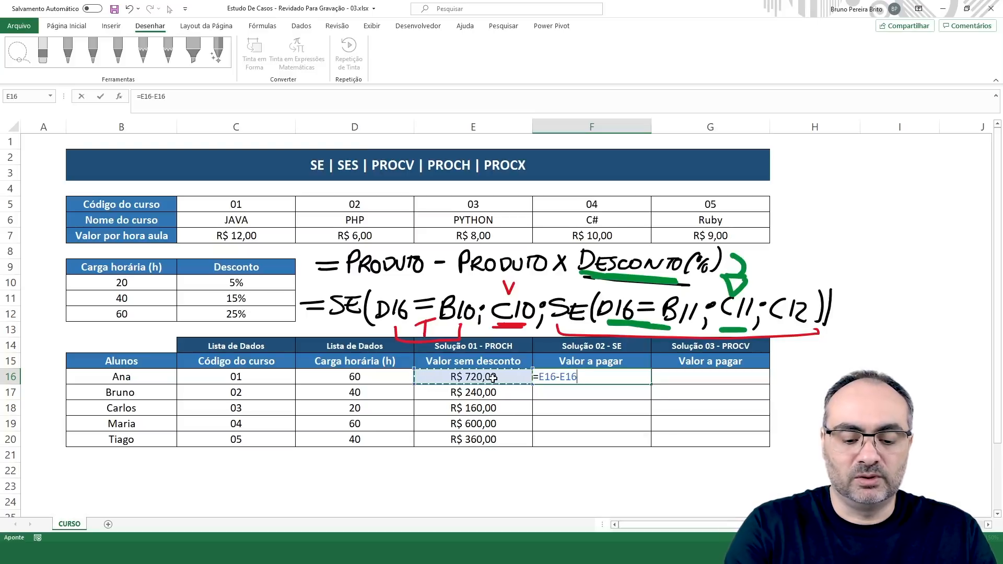
pyautogui.write('8')
pyautogui.press('BackSpace')
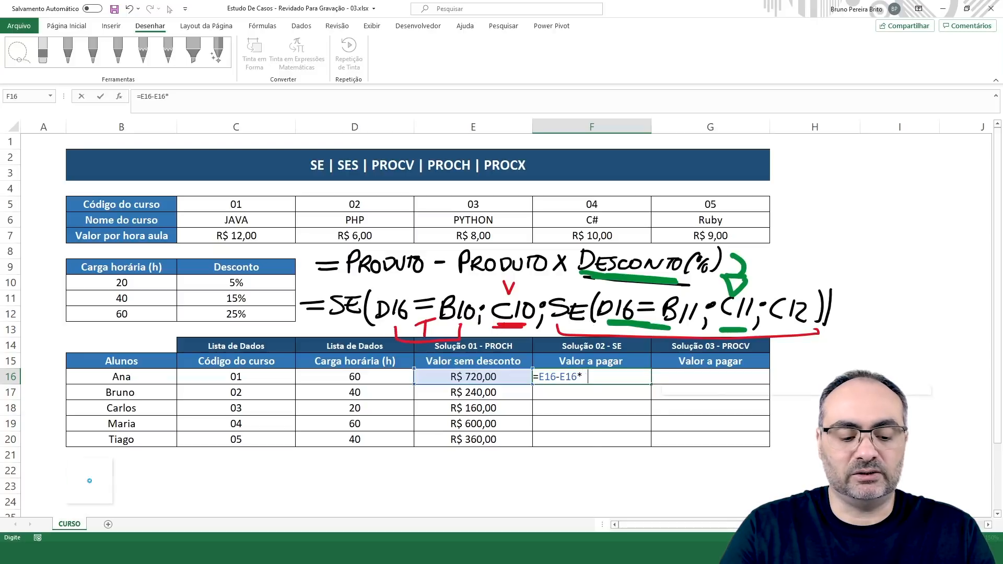
# Extend the F16 formula with SE(D16=B10;C10; to apply the 20-hour discount
pyautogui.write('SE(')
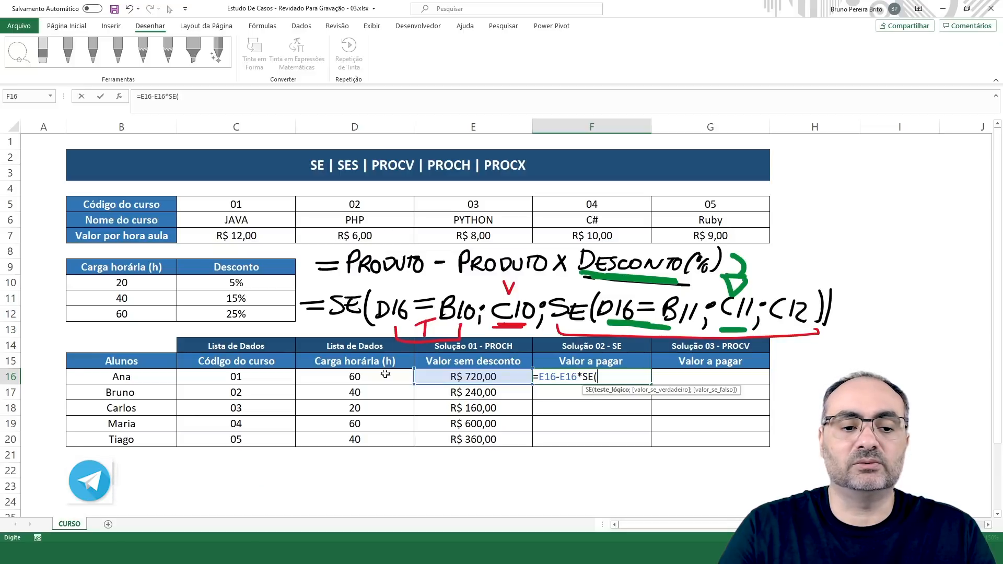
pyautogui.click(351, 381)
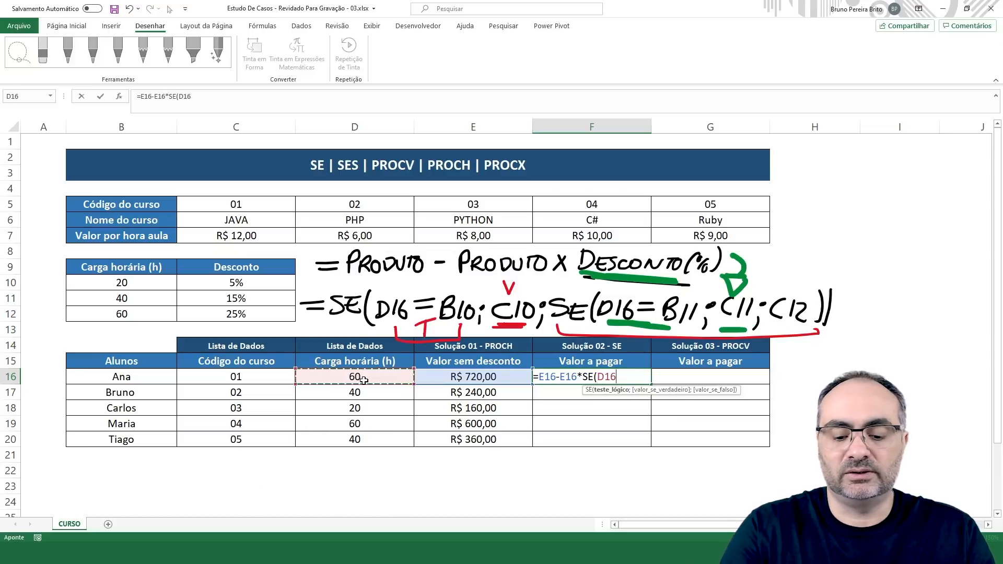
pyautogui.write('=')
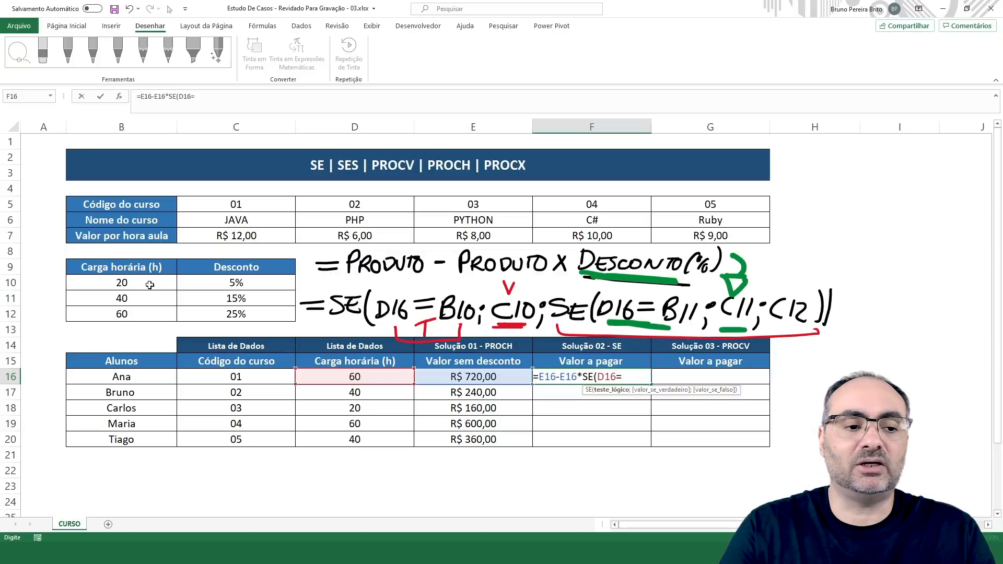
pyautogui.click(135, 283)
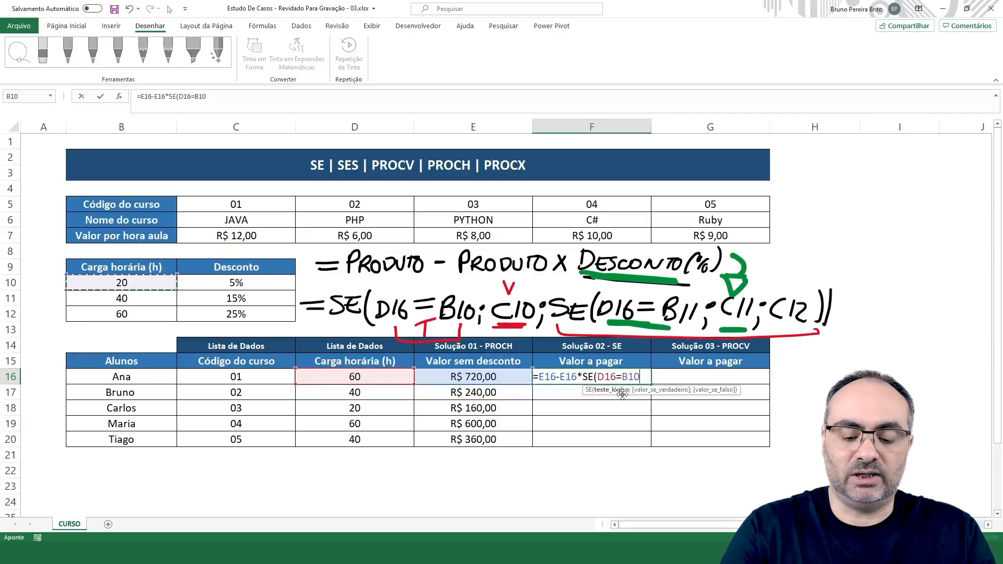
pyautogui.write(';')
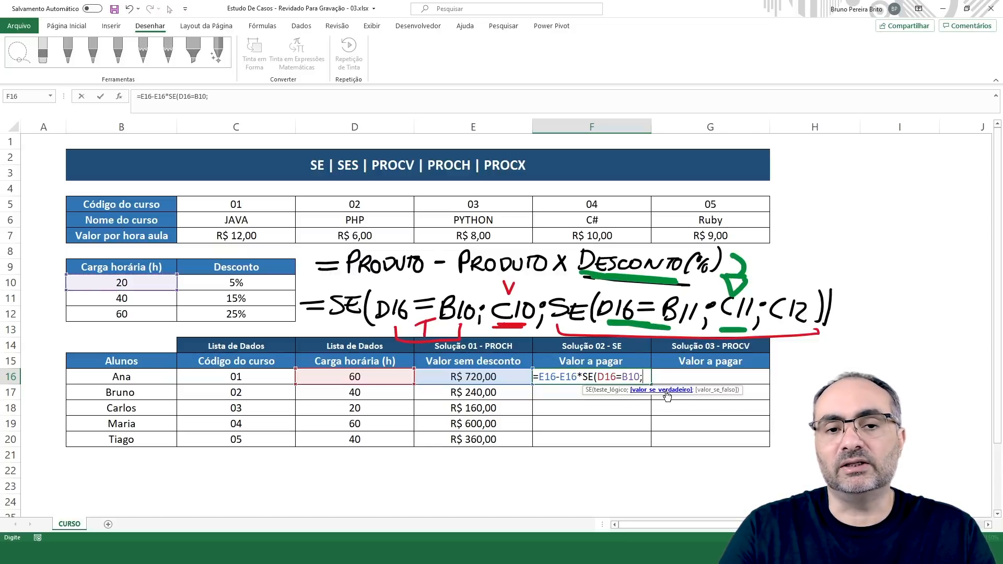
pyautogui.click(255, 284)
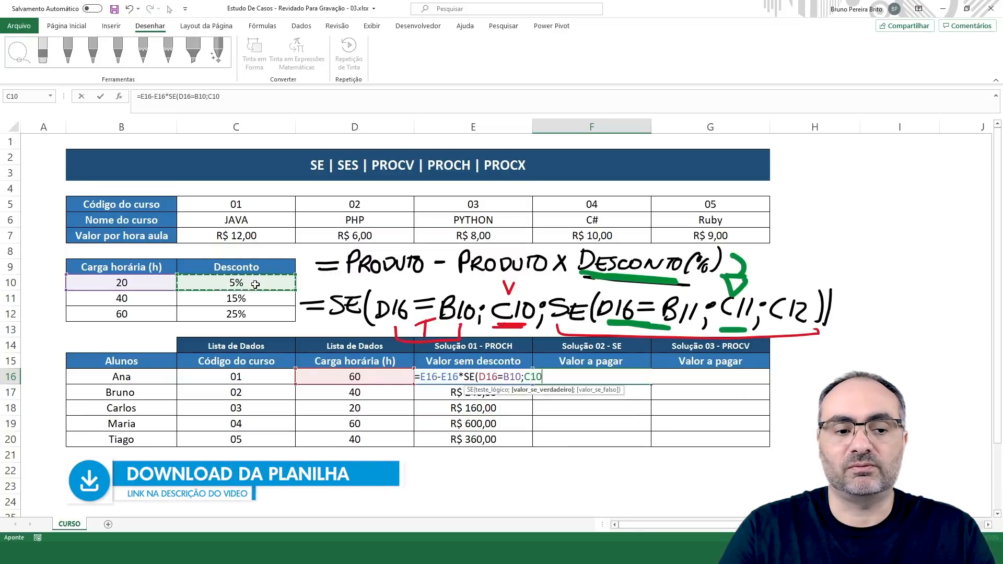
pyautogui.write(';')
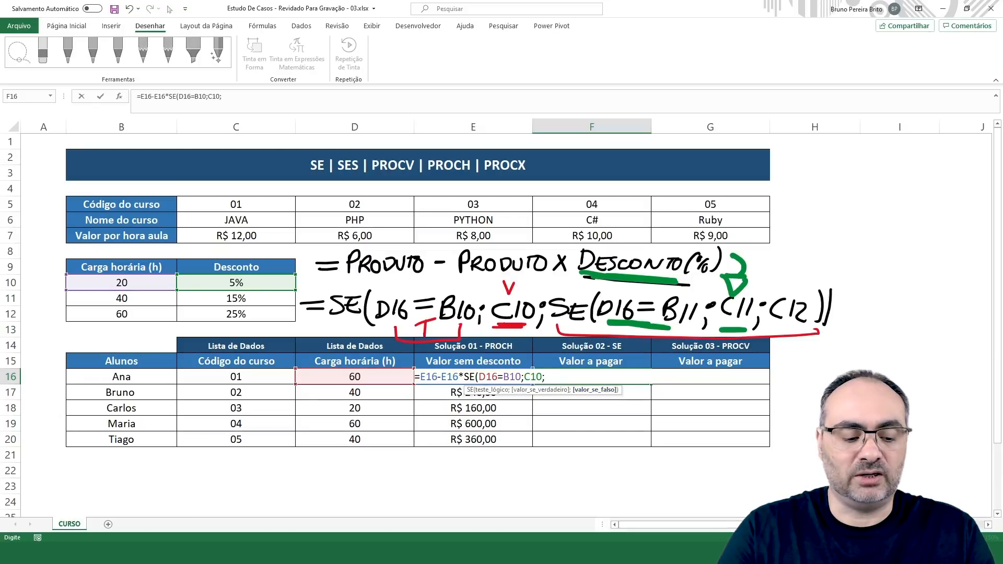
# Complete the F16 formula with the nested condition SE(D16=B11;C11;C12)) for the 40-hour and 60-hour discounts
pyautogui.write('SE(')
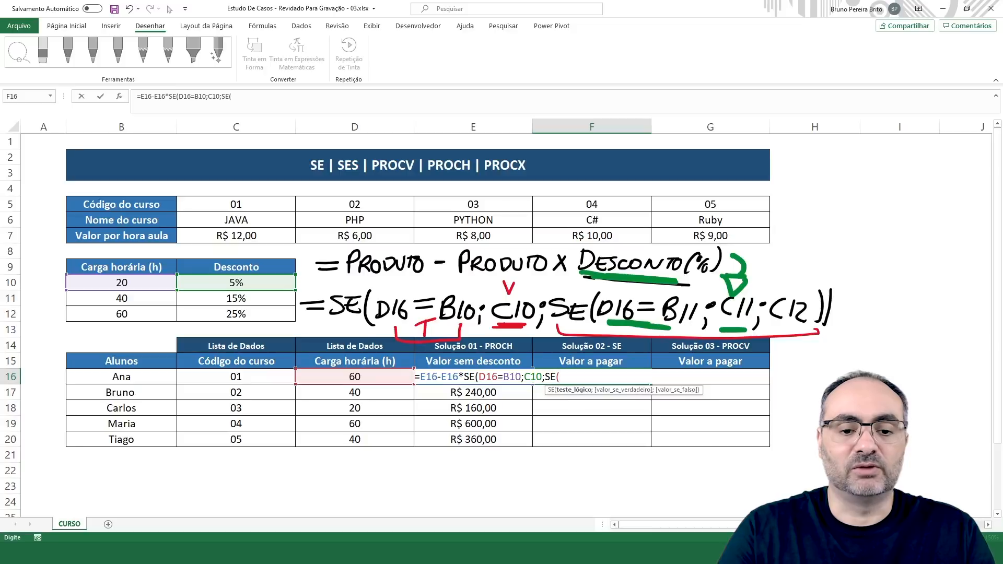
pyautogui.click(362, 376)
pyautogui.write('=')
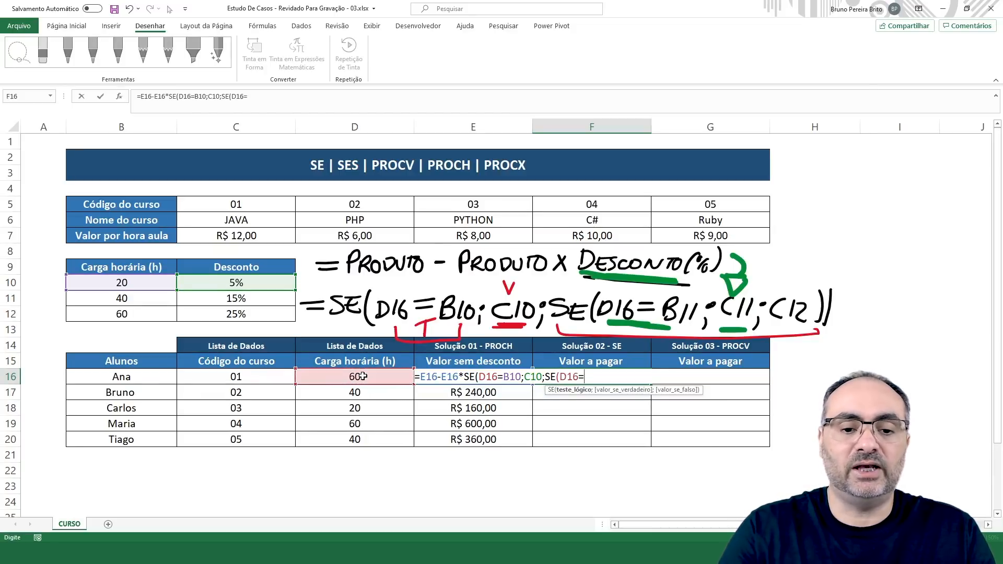
pyautogui.click(139, 298)
pyautogui.write(';')
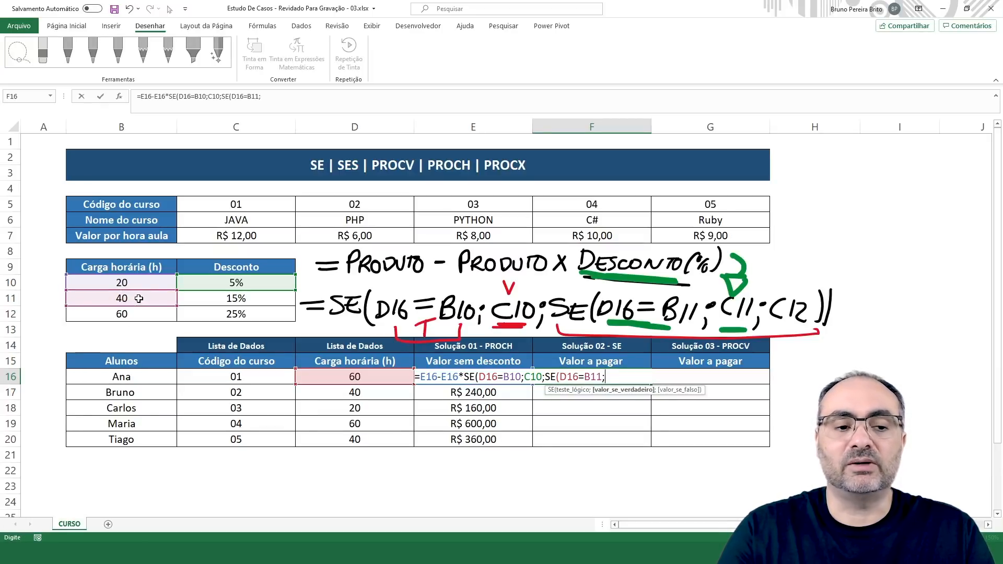
pyautogui.click(255, 298)
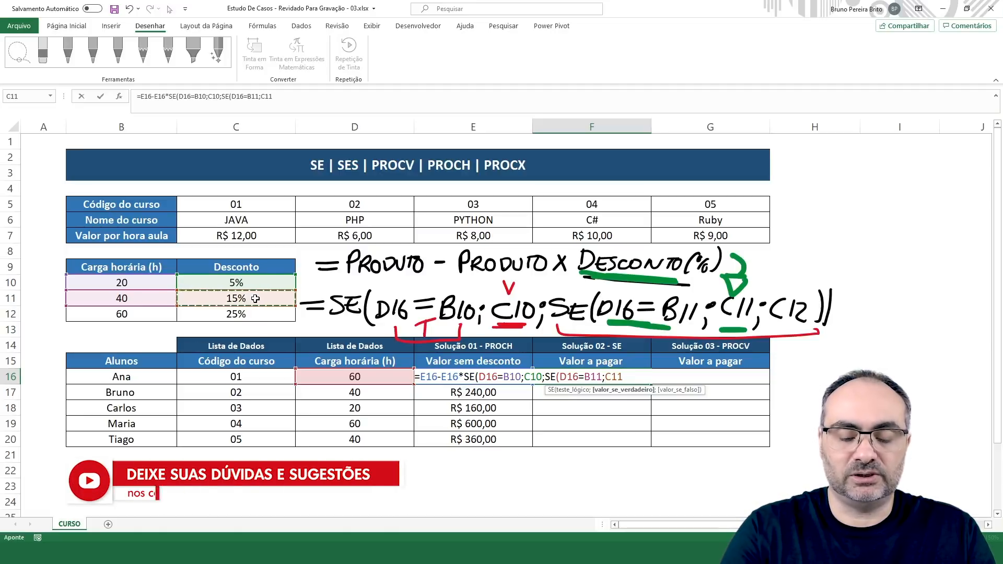
pyautogui.write(';')
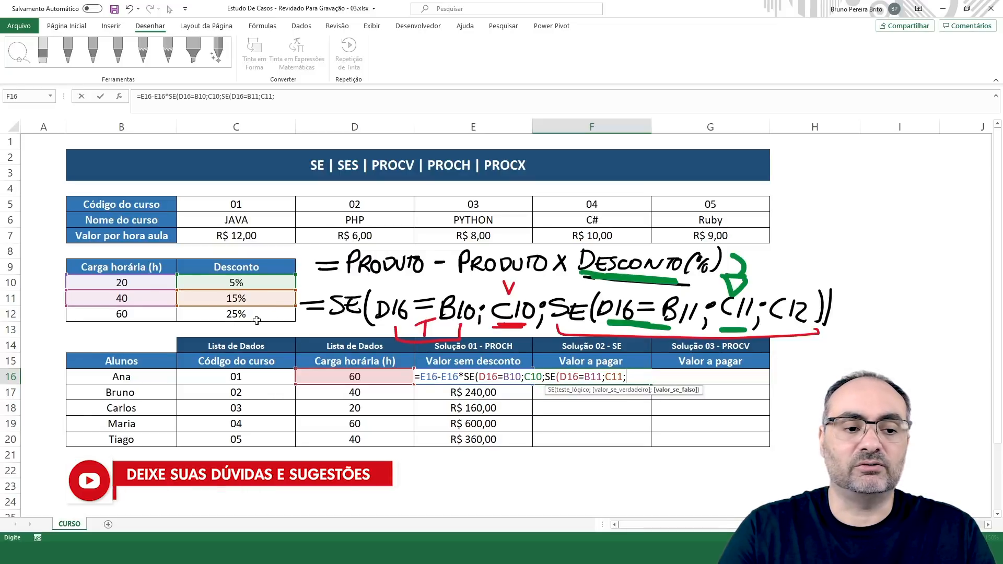
pyautogui.click(253, 316)
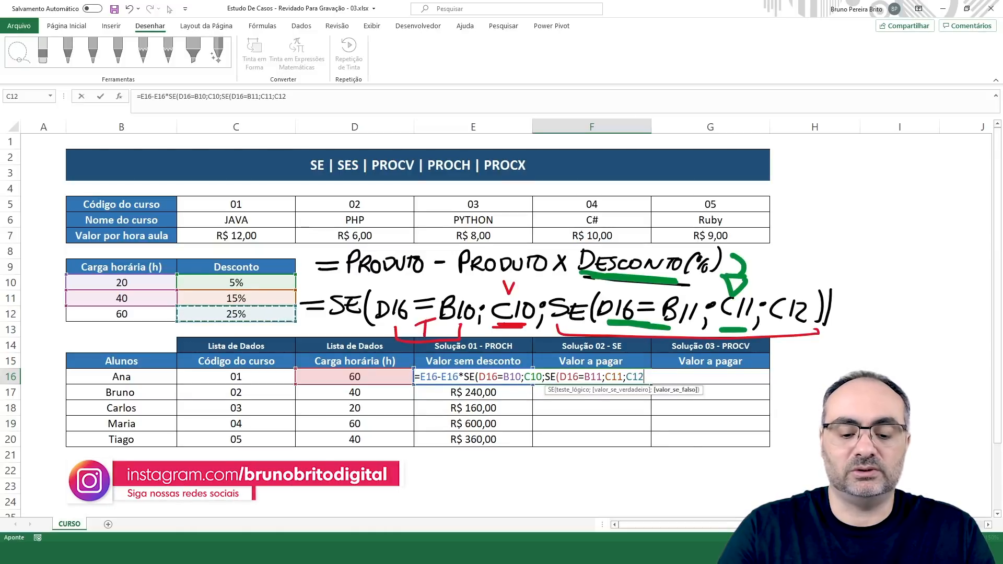
pyautogui.write('))')
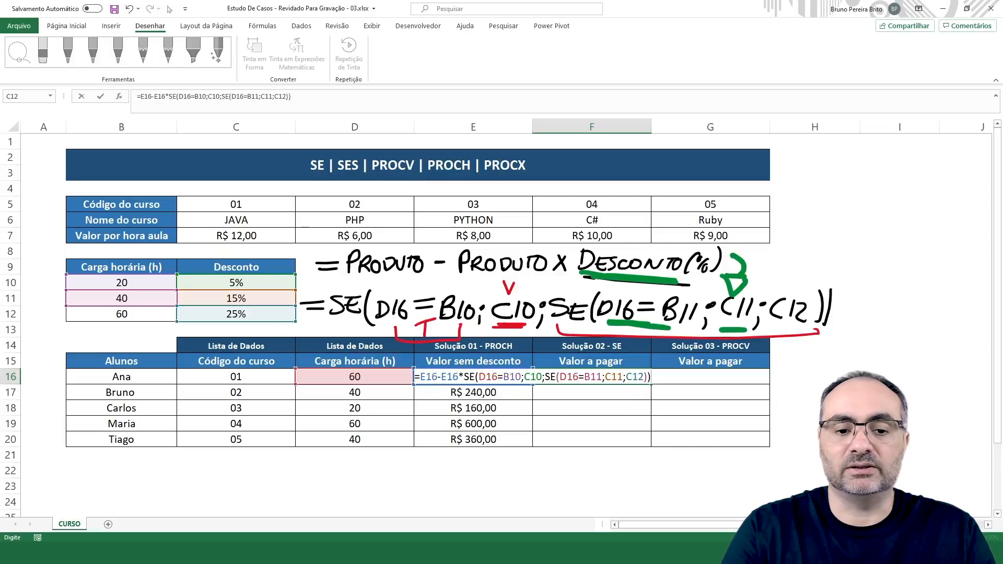
# Commit the F16 discount formula and reopen it to review its E16 and D16 references
pyautogui.press('Return')
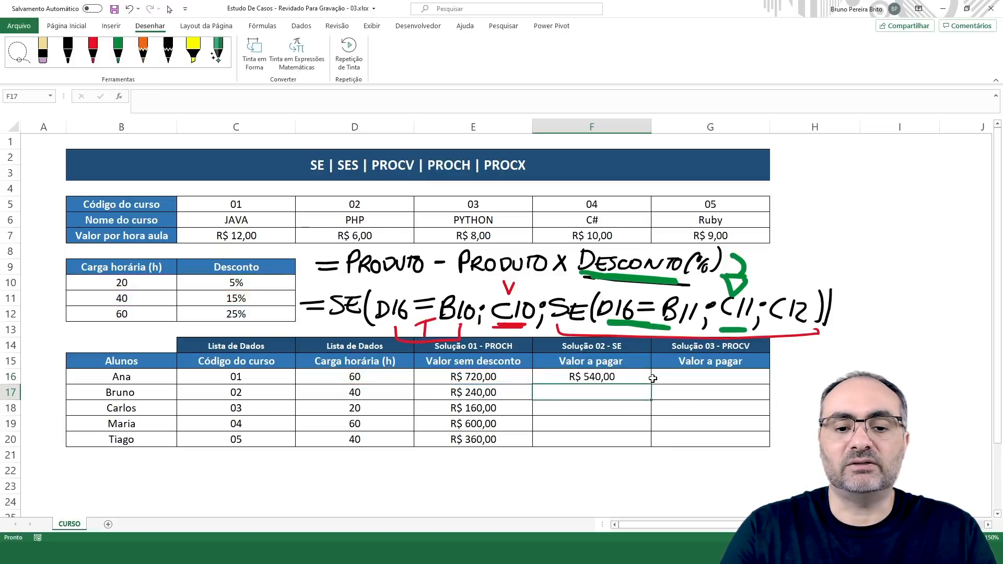
pyautogui.click(625, 375)
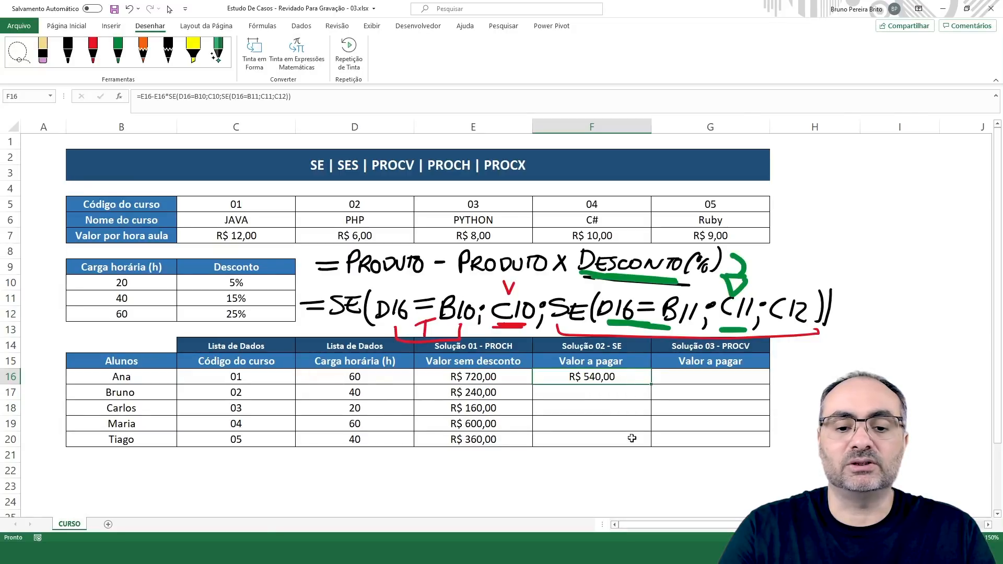
pyautogui.doubleClick(628, 377)
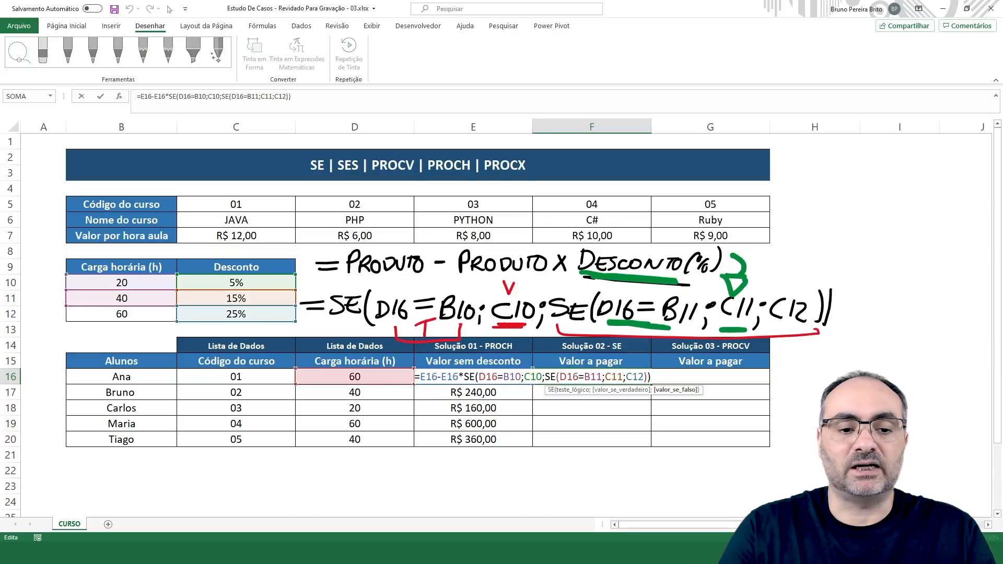
pyautogui.moveTo(420, 377); pyautogui.dragTo(438, 377)
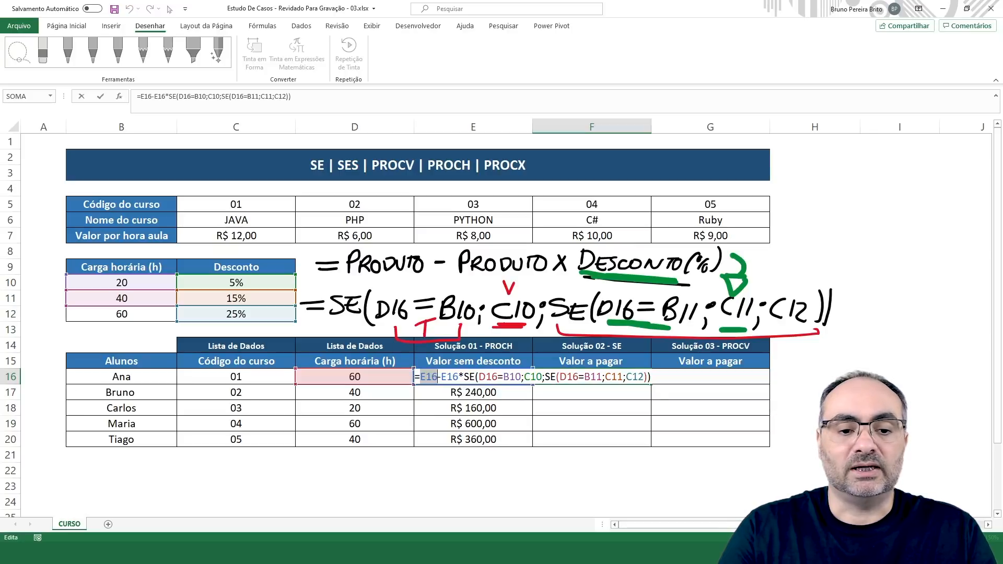
pyautogui.moveTo(480, 377); pyautogui.dragTo(498, 377)
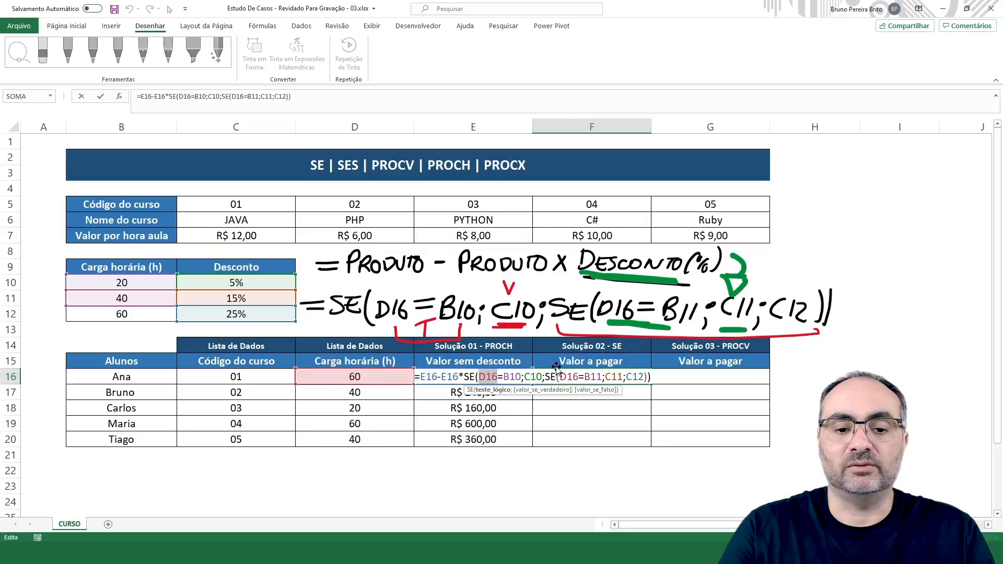
pyautogui.moveTo(559, 376); pyautogui.dragTo(579, 377)
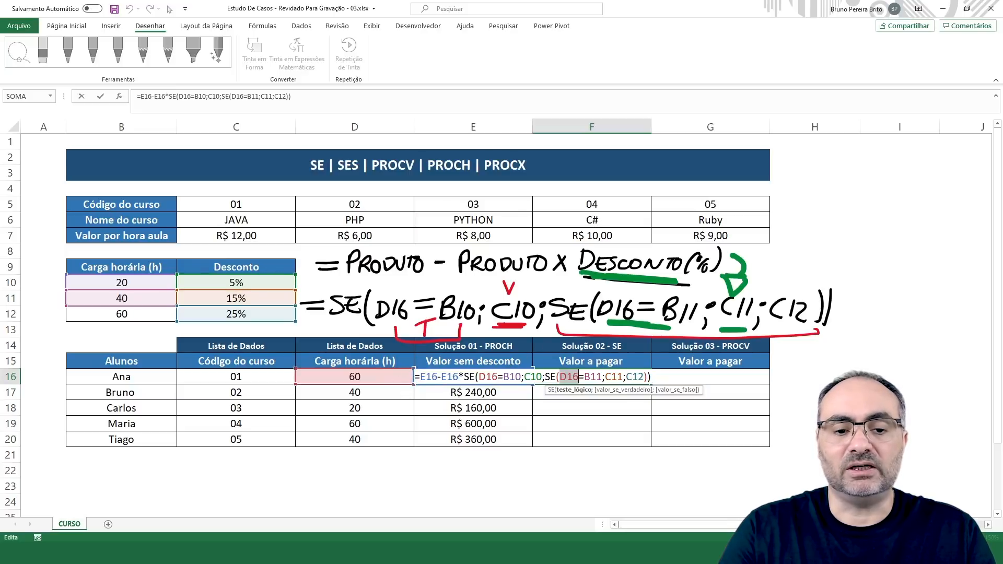
# Lock the discount table references in the F16 formula as $B$10, $C$10 and $B$11
pyautogui.moveTo(504, 377); pyautogui.dragTo(521, 377)
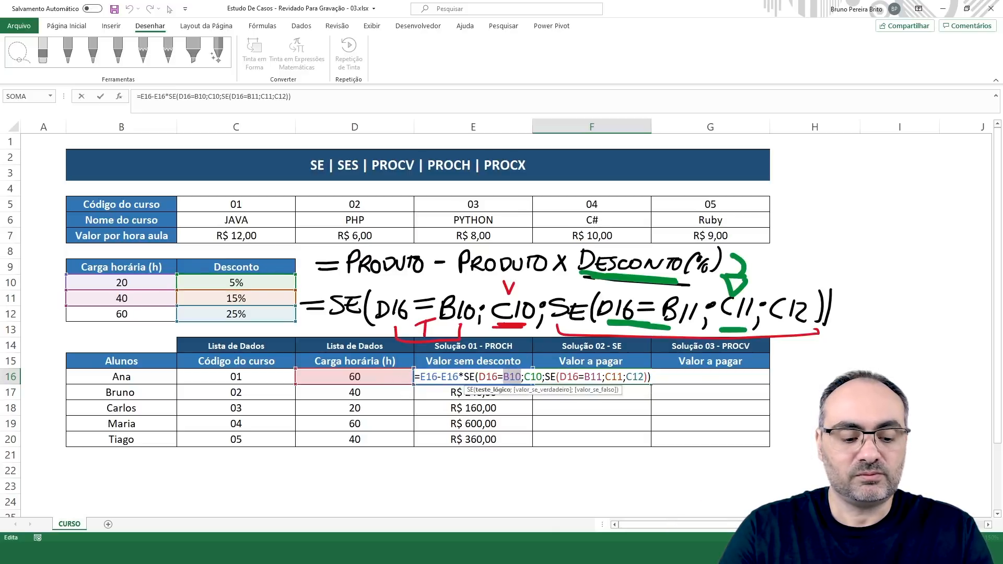
pyautogui.press('F4')
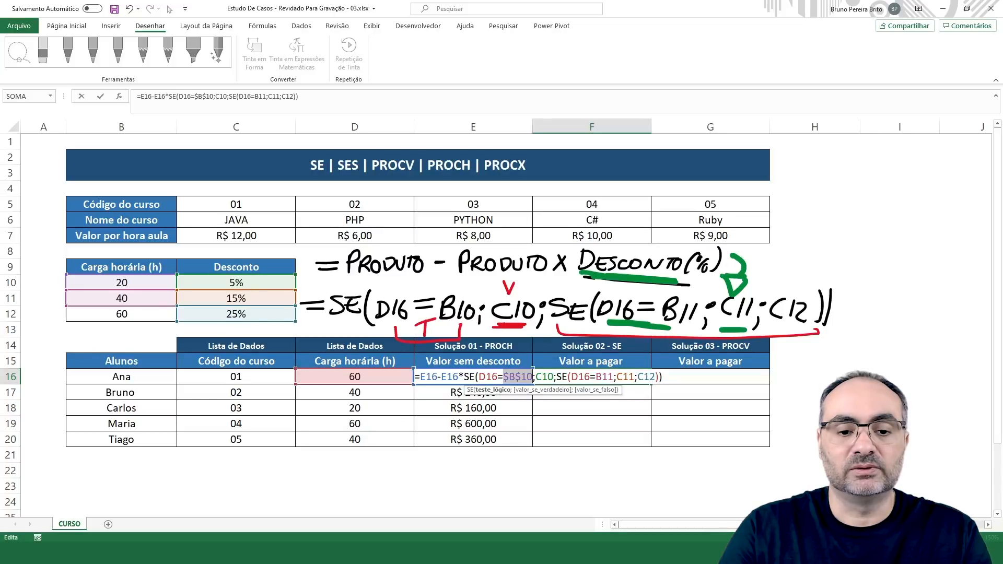
pyautogui.moveTo(535, 376); pyautogui.dragTo(625, 377)
pyautogui.press('F4')
pyautogui.press('F4')
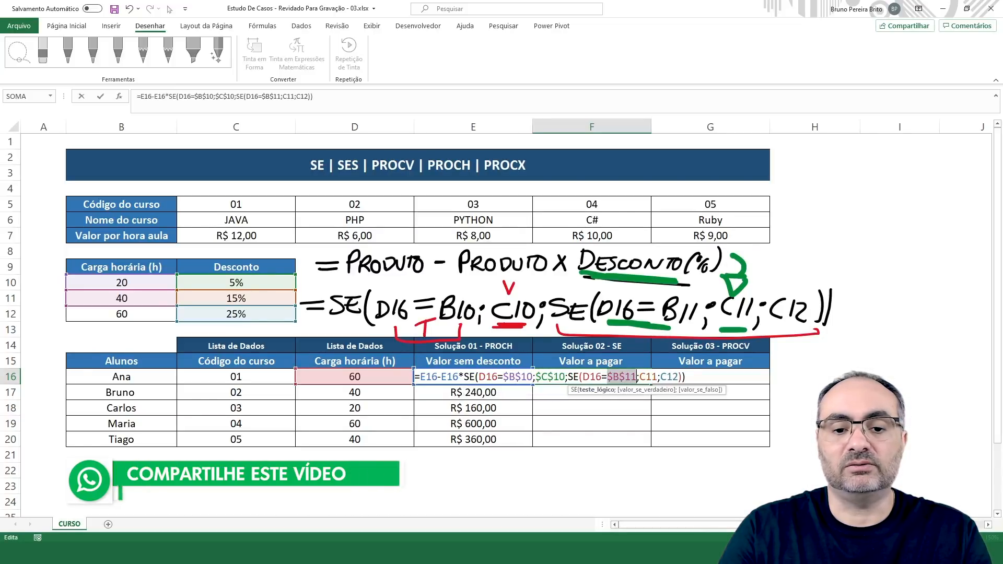
# Set the nested SE references in F16 to the row-locked B$11 and C$11
pyautogui.press('Right')
pyautogui.hotkey('shift', 'Right')
pyautogui.hotkey('shift', 'Right')
pyautogui.hotkey('shift', 'Right')
pyautogui.hotkey('shift', 'Right')
pyautogui.press('F4')
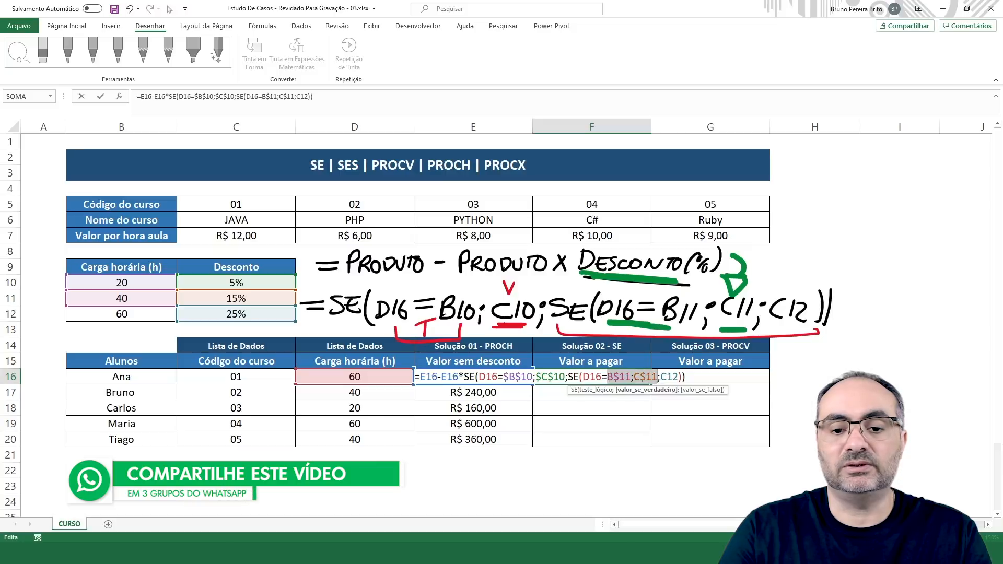
# Lock the last reference in F16 as $C$12 and fill the formula down through F20
pyautogui.press('Right')
pyautogui.press('Right')
pyautogui.hotkey('shift', 'Right')
pyautogui.press('F4')
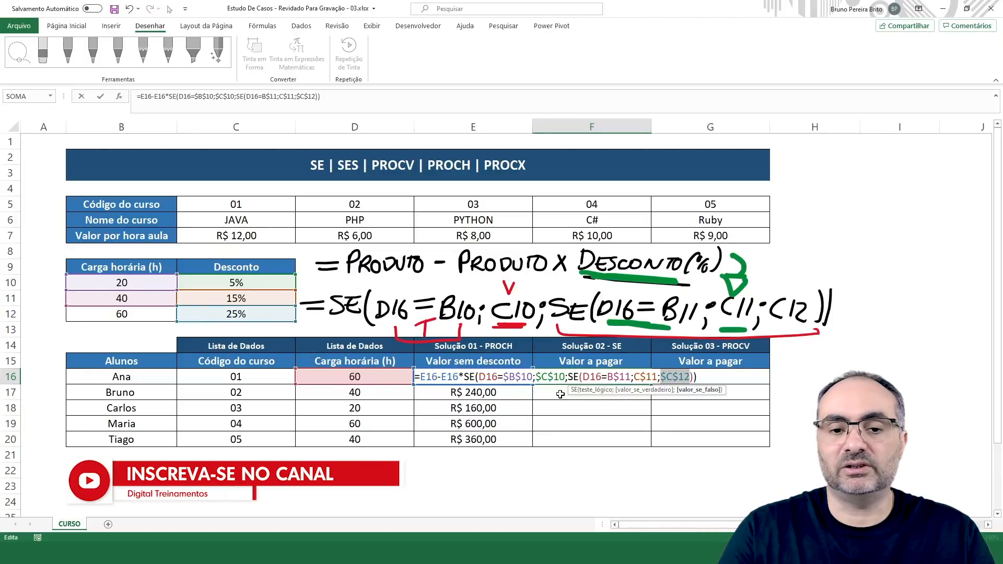
pyautogui.press('Return')
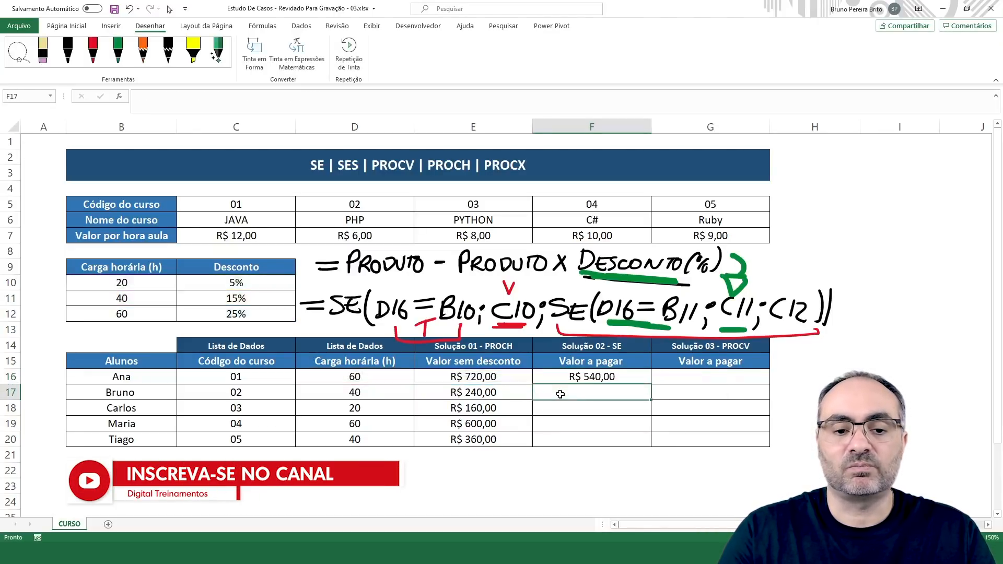
pyautogui.click(627, 376)
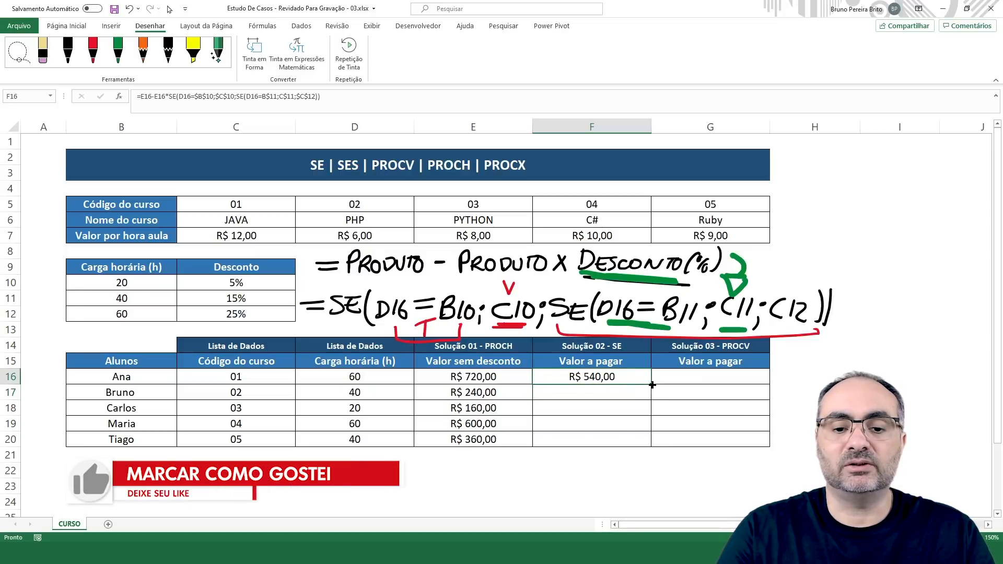
pyautogui.moveTo(652, 384); pyautogui.dragTo(650, 444)
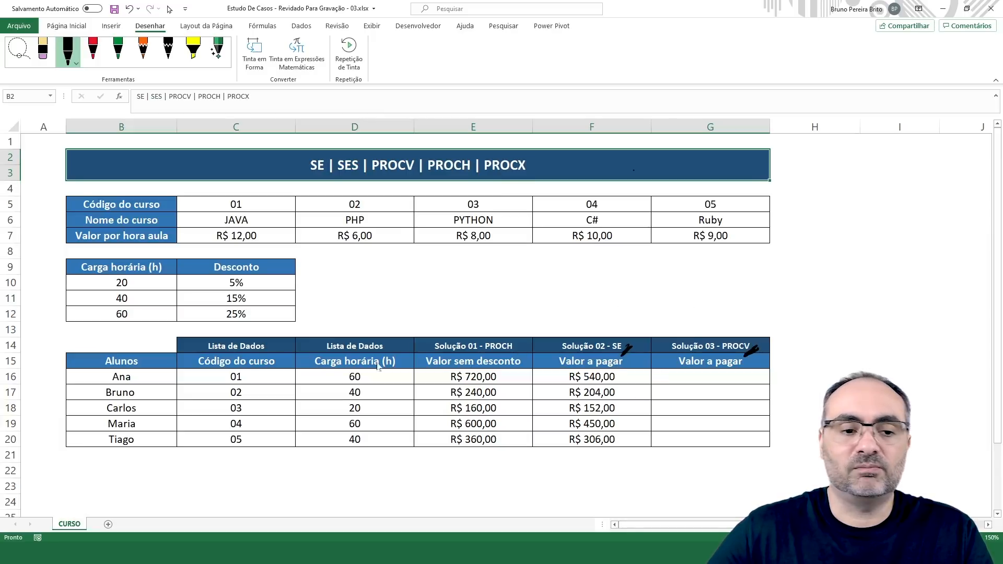
# Handwrite the formula = PRODUTO - PRODUTO x DESCONTO (%) in black ink beside the discount table, around row 11
pyautogui.moveTo(324, 303); pyautogui.dragTo(347, 308)
pyautogui.moveTo(357, 306); pyautogui.dragTo(429, 308)
pyautogui.moveTo(438, 299)
pyautogui.mouseDown()
pyautogui.moveTo(439, 313)
pyautogui.moveTo(460, 303)
pyautogui.moveTo(546, 312)
pyautogui.moveTo(558, 297)
pyautogui.moveTo(555, 312)
pyautogui.moveTo(601, 303)
pyautogui.moveTo(635, 311)
pyautogui.mouseUp()
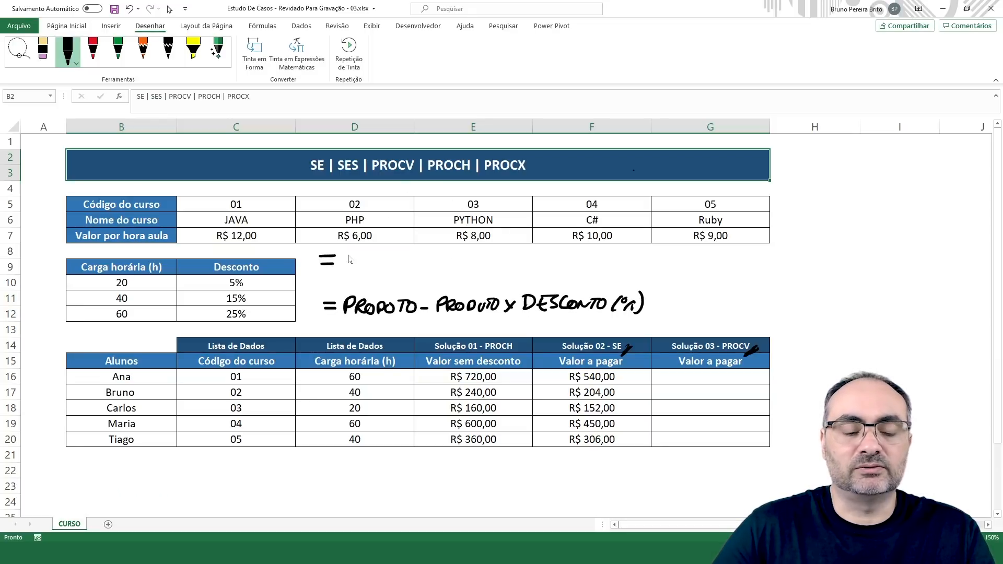
# Handwrite the simplified formula = PRODUTO x (1 - DESCONTO%) in black ink under the course table
pyautogui.moveTo(352, 263); pyautogui.dragTo(400, 259)
pyautogui.moveTo(404, 258); pyautogui.dragTo(406, 264)
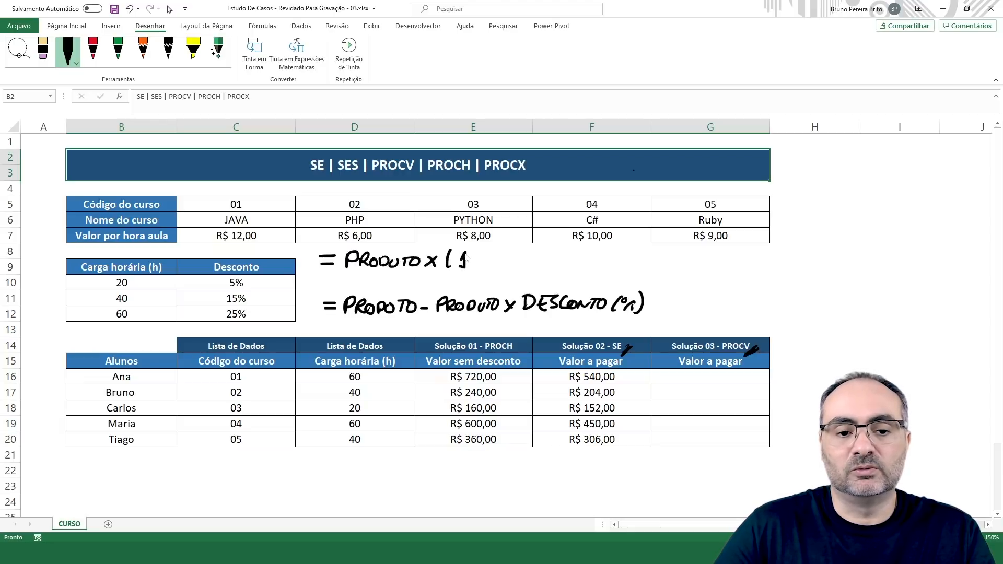
pyautogui.moveTo(468, 260)
pyautogui.mouseDown()
pyautogui.moveTo(463, 267)
pyautogui.moveTo(502, 267)
pyautogui.mouseUp()
pyautogui.moveTo(501, 254); pyautogui.dragTo(510, 265)
pyautogui.moveTo(517, 255)
pyautogui.mouseDown()
pyautogui.moveTo(541, 264)
pyautogui.moveTo(564, 254)
pyautogui.mouseUp()
pyautogui.moveTo(563, 255); pyautogui.dragTo(576, 253)
pyautogui.moveTo(570, 255)
pyautogui.mouseDown()
pyautogui.moveTo(583, 266)
pyautogui.moveTo(585, 247)
pyautogui.moveTo(602, 268)
pyautogui.mouseUp()
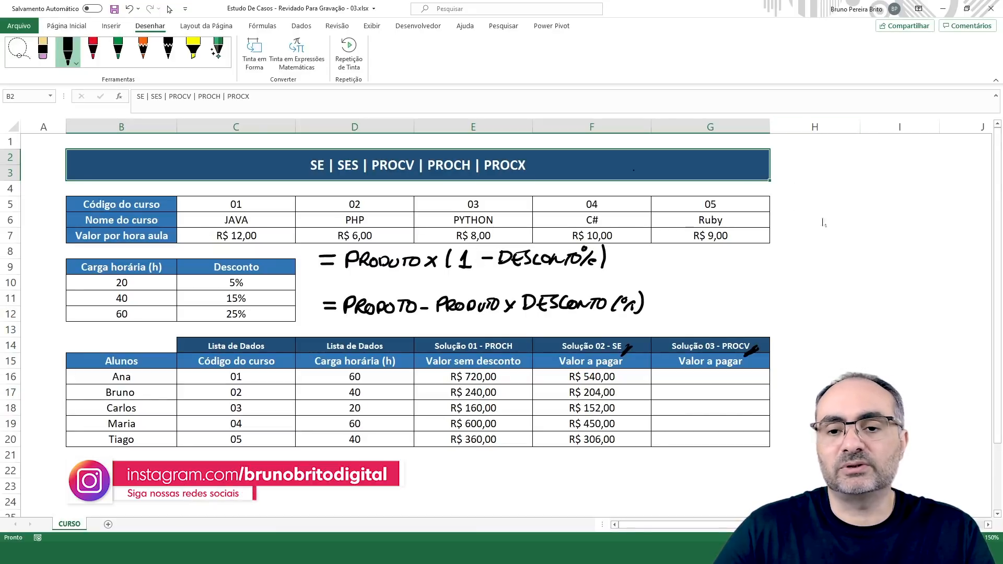
# Handwrite the explanation 100% = 100/100 = 1 in the blank area of columns H and I beside the course table
pyautogui.moveTo(793, 183)
pyautogui.mouseDown()
pyautogui.moveTo(789, 200)
pyautogui.moveTo(806, 186)
pyautogui.moveTo(871, 196)
pyautogui.mouseUp()
pyautogui.moveTo(886, 185)
pyautogui.mouseDown()
pyautogui.moveTo(878, 197)
pyautogui.moveTo(886, 185)
pyautogui.mouseUp()
pyautogui.moveTo(903, 185)
pyautogui.mouseDown()
pyautogui.moveTo(888, 207)
pyautogui.moveTo(902, 207)
pyautogui.mouseUp()
pyautogui.moveTo(870, 214)
pyautogui.mouseDown()
pyautogui.moveTo(869, 227)
pyautogui.moveTo(928, 201)
pyautogui.mouseUp()
pyautogui.moveTo(940, 200)
pyautogui.mouseDown()
pyautogui.moveTo(948, 193)
pyautogui.moveTo(945, 207)
pyautogui.mouseUp()
pyautogui.moveTo(938, 208); pyautogui.dragTo(949, 207)
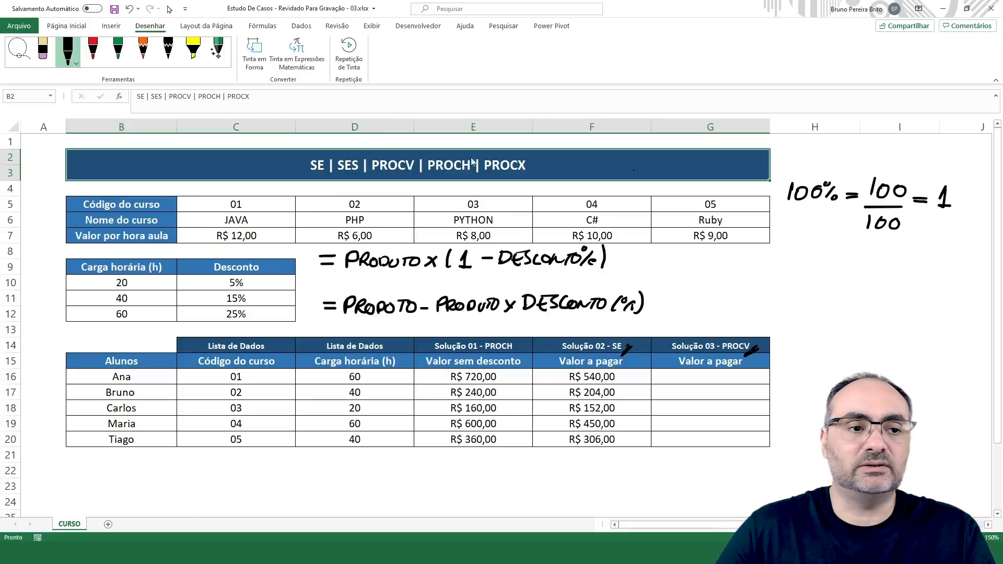
# Lasso and delete the handwritten formula = PRODUTO - PRODUTO x DESCONTO (%)
pyautogui.click(18, 52)
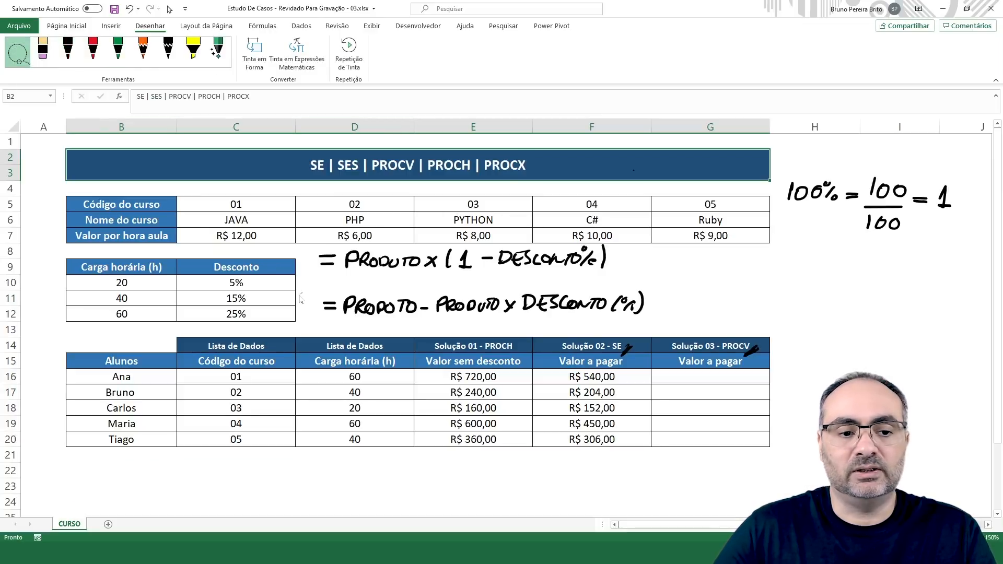
pyautogui.moveTo(300, 299); pyautogui.dragTo(299, 297)
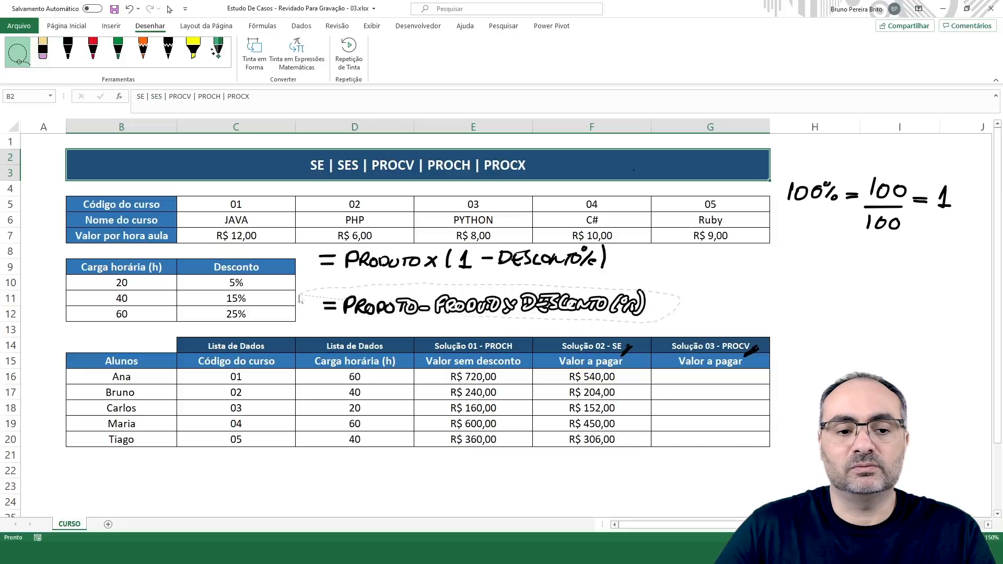
pyautogui.press('Delete')
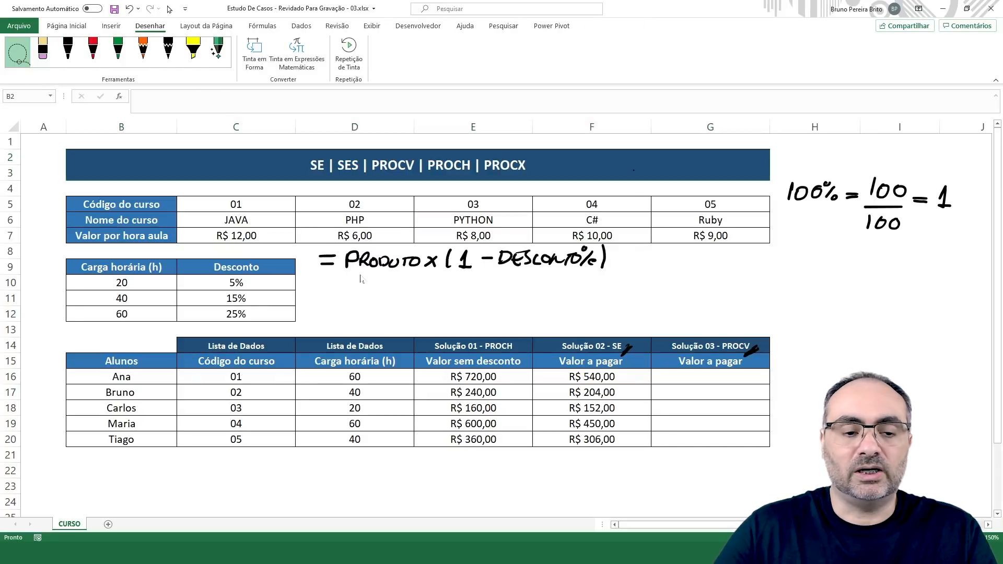
# Handwrite = E16 x (1 - PROCV( in black ink below the simplified formula, circling the discount percentages in C10:C12
pyautogui.click(68, 49)
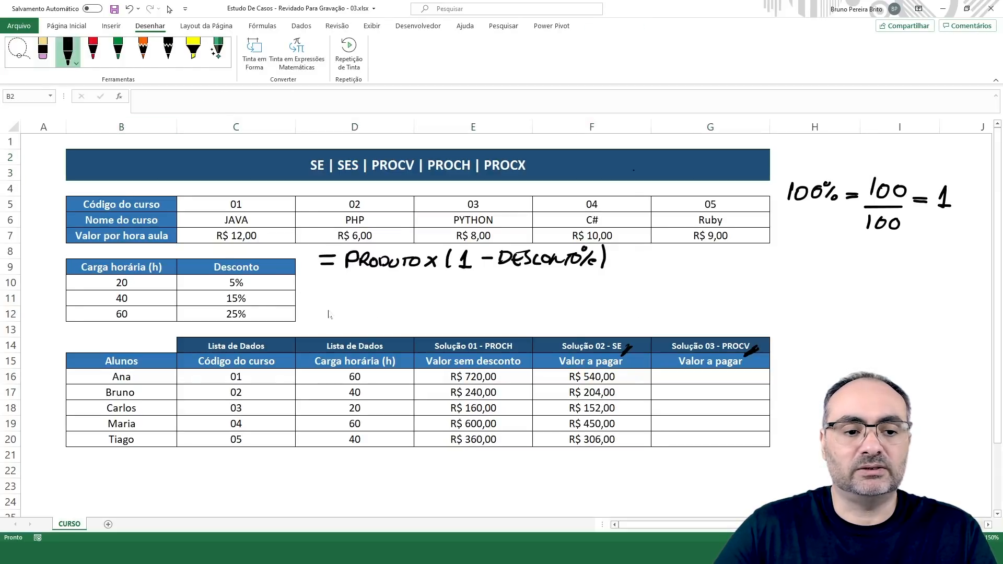
pyautogui.moveTo(310, 294); pyautogui.dragTo(330, 293)
pyautogui.moveTo(311, 301); pyautogui.dragTo(330, 301)
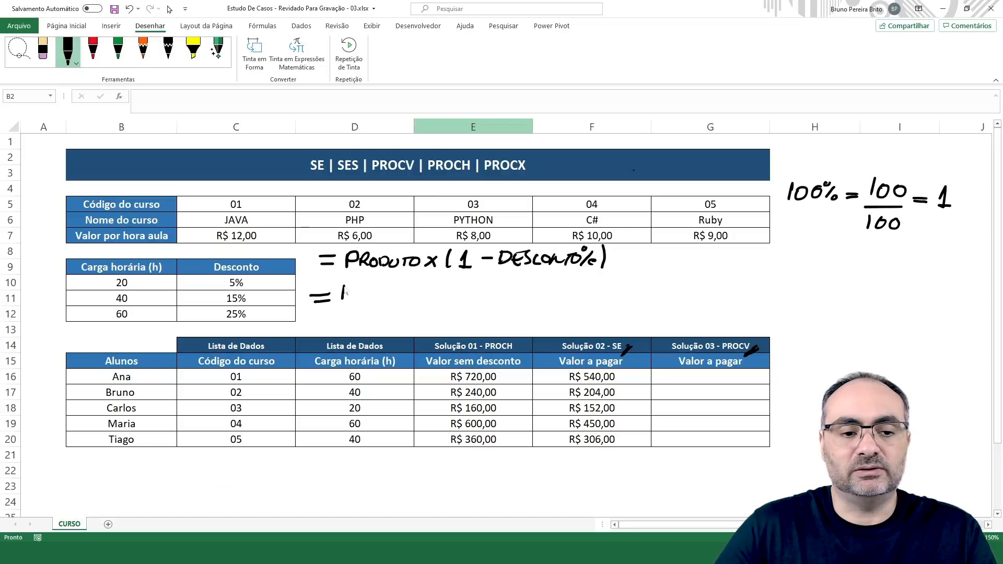
pyautogui.moveTo(360, 287); pyautogui.dragTo(360, 302)
pyautogui.moveTo(372, 286)
pyautogui.mouseDown()
pyautogui.moveTo(372, 305)
pyautogui.moveTo(444, 292)
pyautogui.mouseUp()
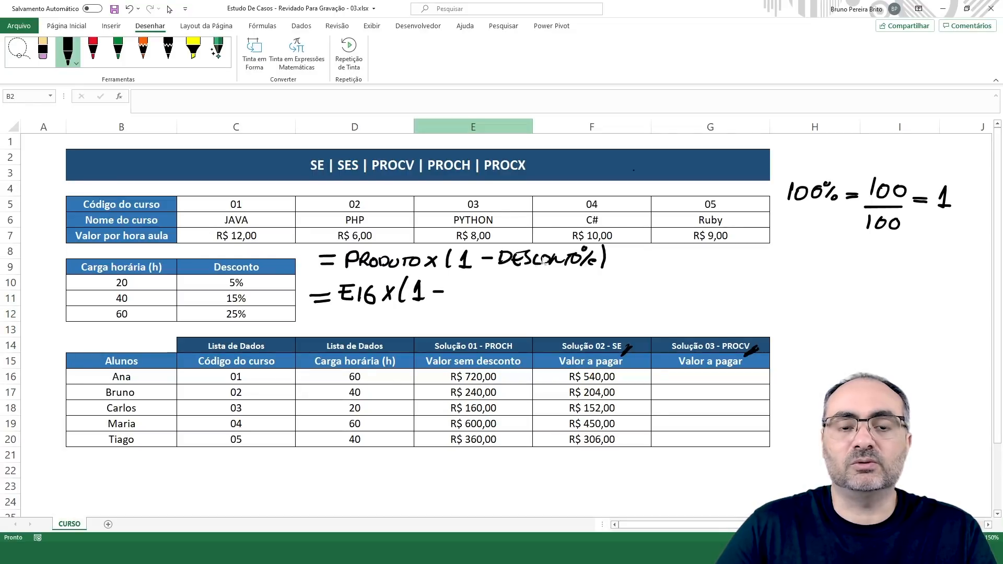
pyautogui.moveTo(256, 272)
pyautogui.mouseDown()
pyautogui.moveTo(224, 269)
pyautogui.moveTo(266, 322)
pyautogui.moveTo(255, 267)
pyautogui.mouseUp()
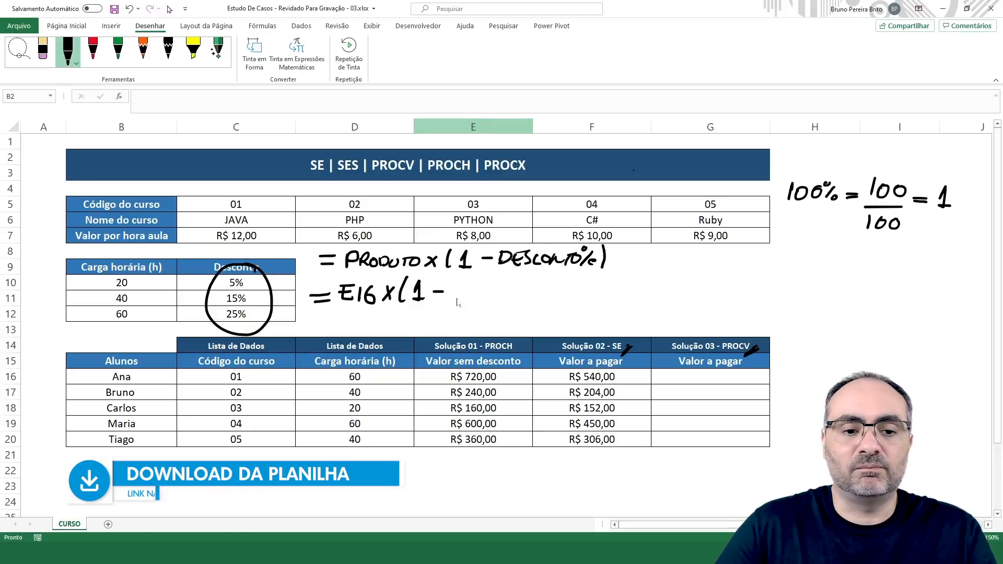
pyautogui.moveTo(457, 281)
pyautogui.mouseDown()
pyautogui.moveTo(457, 290)
pyautogui.moveTo(460, 282)
pyautogui.moveTo(534, 302)
pyautogui.mouseUp()
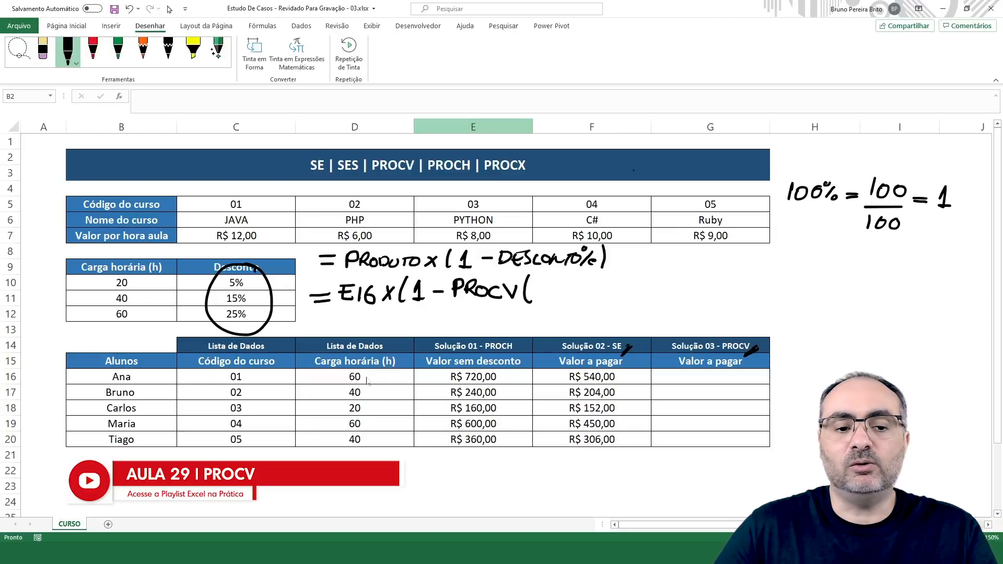
# Circle the workload values in both tables, underline D16, and add D16; as the handwritten PROCV lookup value
pyautogui.moveTo(371, 361)
pyautogui.mouseDown()
pyautogui.moveTo(322, 381)
pyautogui.moveTo(376, 456)
pyautogui.moveTo(373, 361)
pyautogui.mouseUp()
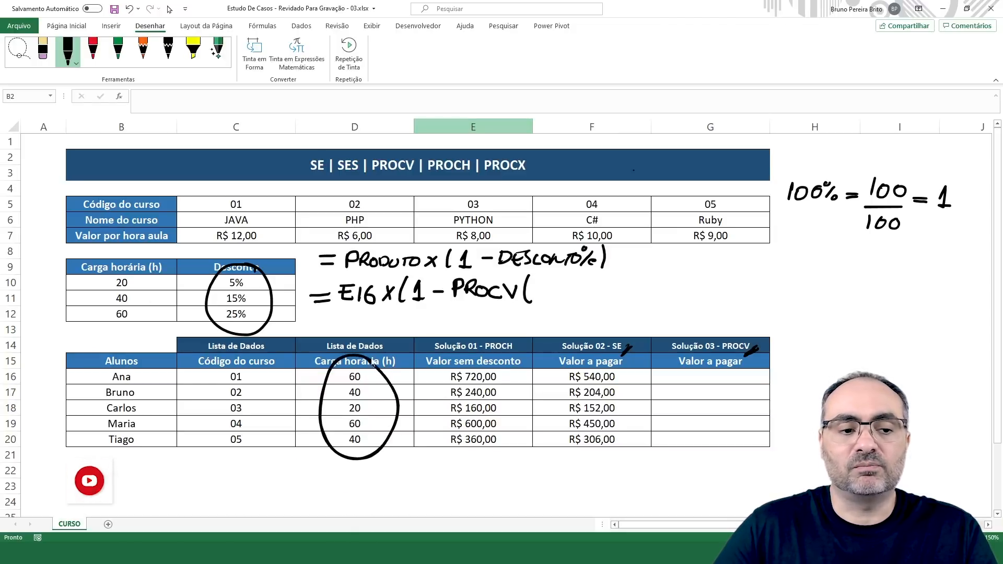
pyautogui.moveTo(133, 256)
pyautogui.mouseDown()
pyautogui.moveTo(105, 272)
pyautogui.moveTo(144, 326)
pyautogui.moveTo(137, 257)
pyautogui.mouseUp()
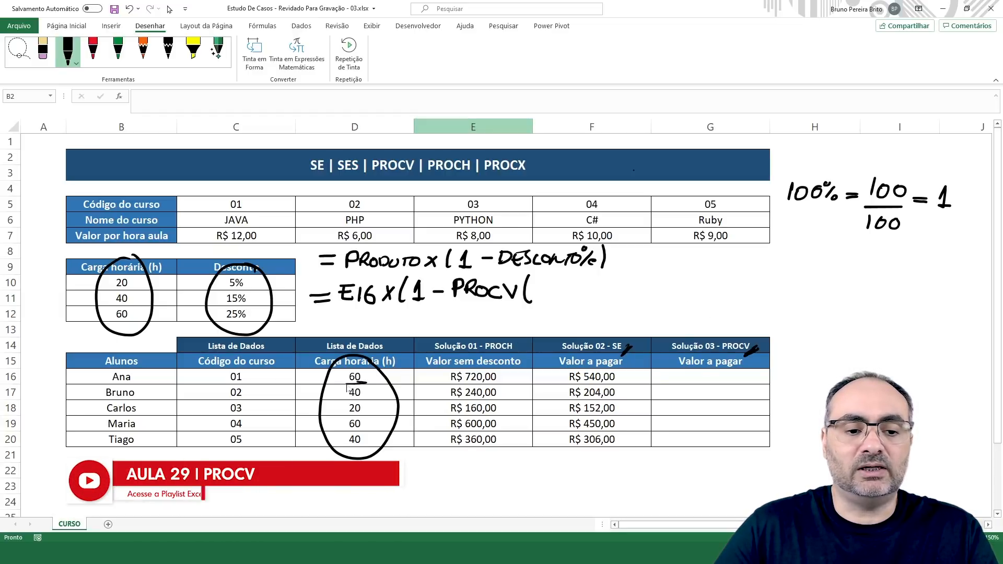
pyautogui.moveTo(344, 385); pyautogui.dragTo(367, 383)
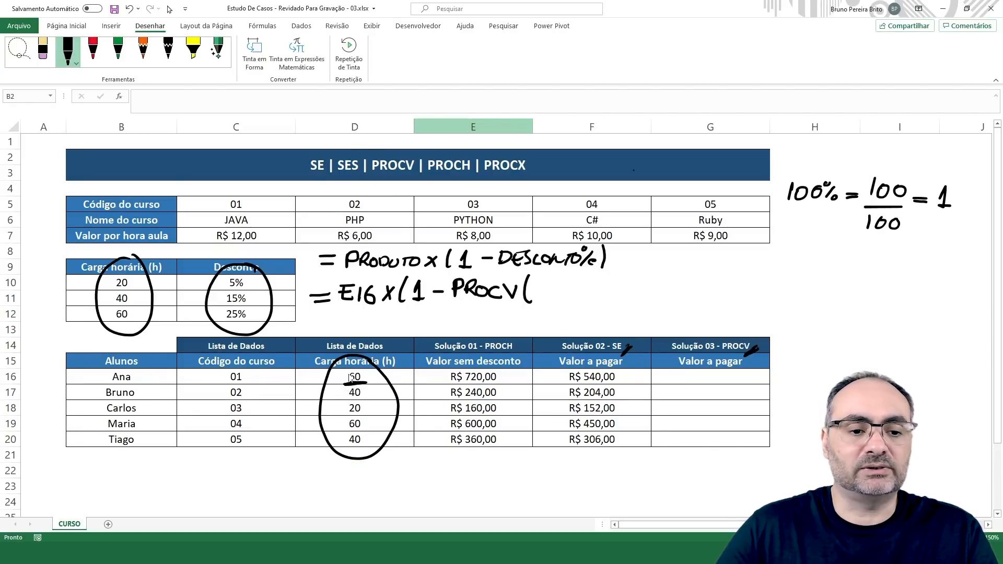
pyautogui.moveTo(538, 280)
pyautogui.mouseDown()
pyautogui.moveTo(538, 301)
pyautogui.moveTo(584, 287)
pyautogui.moveTo(578, 306)
pyautogui.mouseUp()
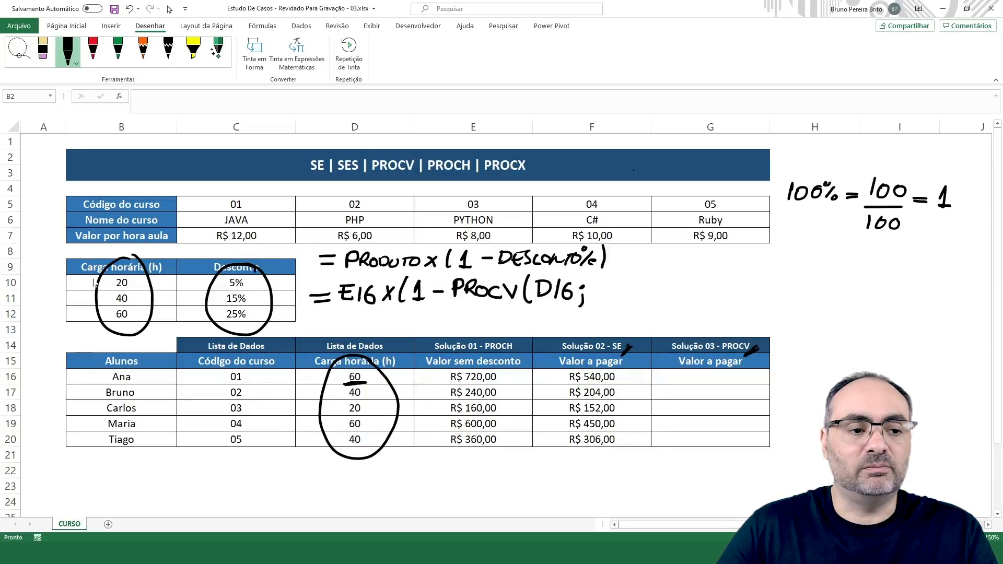
# Mark B10 and C12 with arrows as the discount table's corners and add B10:C12; to the handwritten PROCV
pyautogui.moveTo(45, 280); pyautogui.dragTo(77, 289)
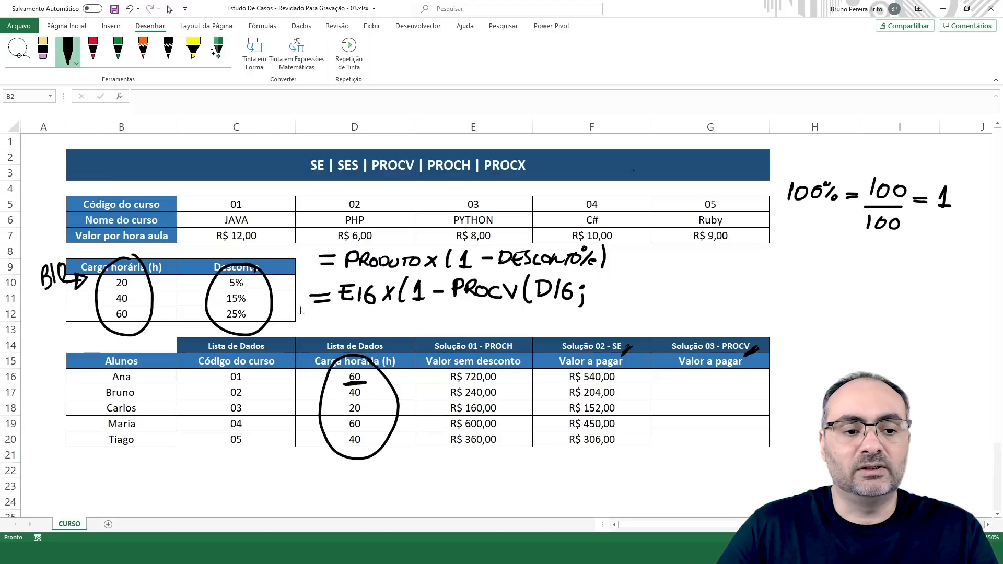
pyautogui.moveTo(285, 314)
pyautogui.mouseDown()
pyautogui.moveTo(308, 322)
pyautogui.moveTo(299, 327)
pyautogui.moveTo(333, 317)
pyautogui.moveTo(338, 332)
pyautogui.mouseUp()
pyautogui.moveTo(343, 319); pyautogui.dragTo(353, 332)
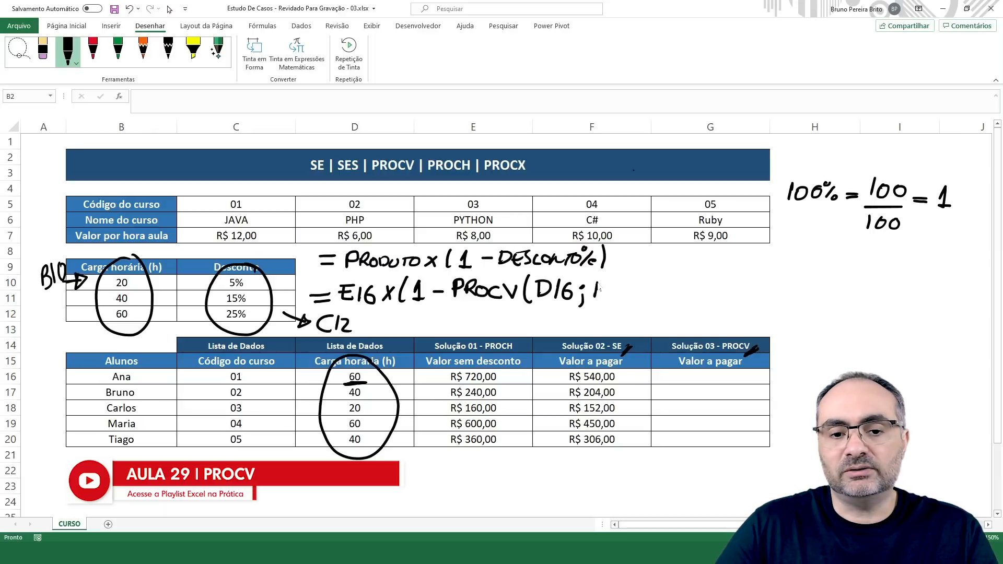
pyautogui.moveTo(597, 282)
pyautogui.mouseDown()
pyautogui.moveTo(606, 292)
pyautogui.moveTo(595, 302)
pyautogui.moveTo(624, 287)
pyautogui.moveTo(686, 299)
pyautogui.moveTo(683, 308)
pyautogui.mouseUp()
pyautogui.click(635, 294)
pyautogui.click(691, 285)
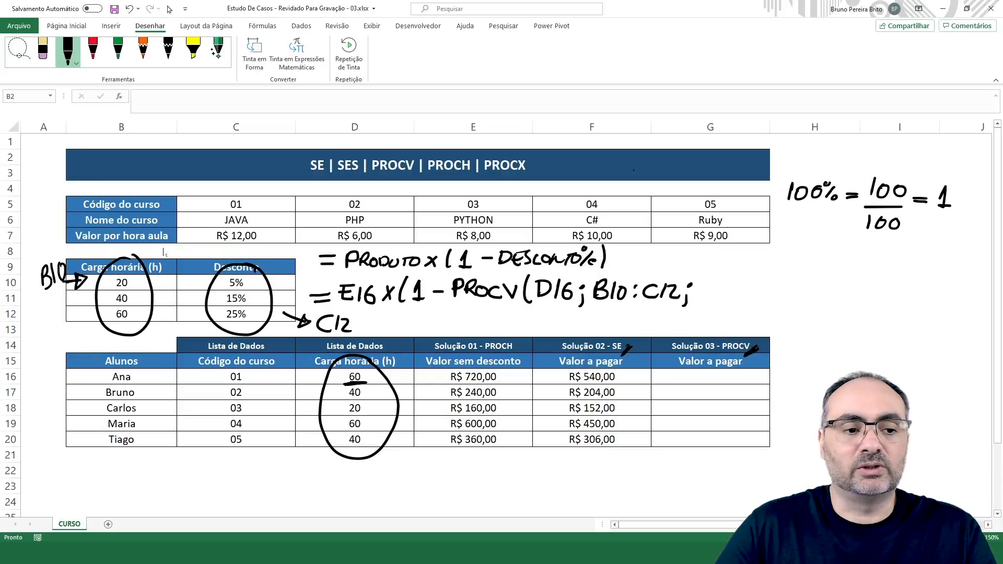
# Number the discount table's columns with circled 1 and 2, and add the column index 2; to the handwritten PROCV
pyautogui.moveTo(165, 246)
pyautogui.mouseDown()
pyautogui.moveTo(164, 263)
pyautogui.moveTo(163, 242)
pyautogui.mouseUp()
pyautogui.moveTo(257, 249)
pyautogui.mouseDown()
pyautogui.moveTo(265, 256)
pyautogui.moveTo(259, 239)
pyautogui.mouseUp()
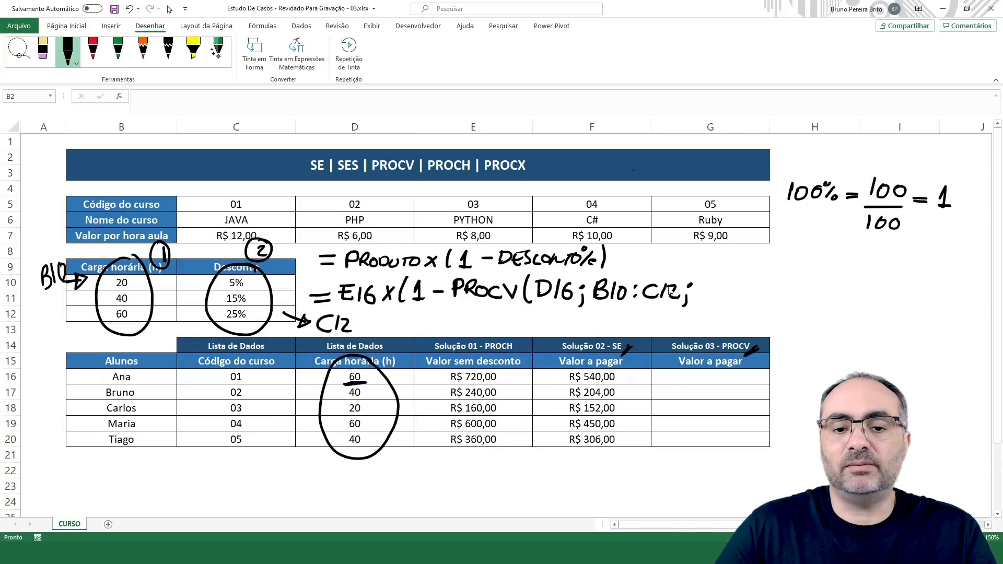
pyautogui.moveTo(707, 285)
pyautogui.mouseDown()
pyautogui.moveTo(723, 302)
pyautogui.moveTo(724, 288)
pyautogui.moveTo(719, 310)
pyautogui.mouseUp()
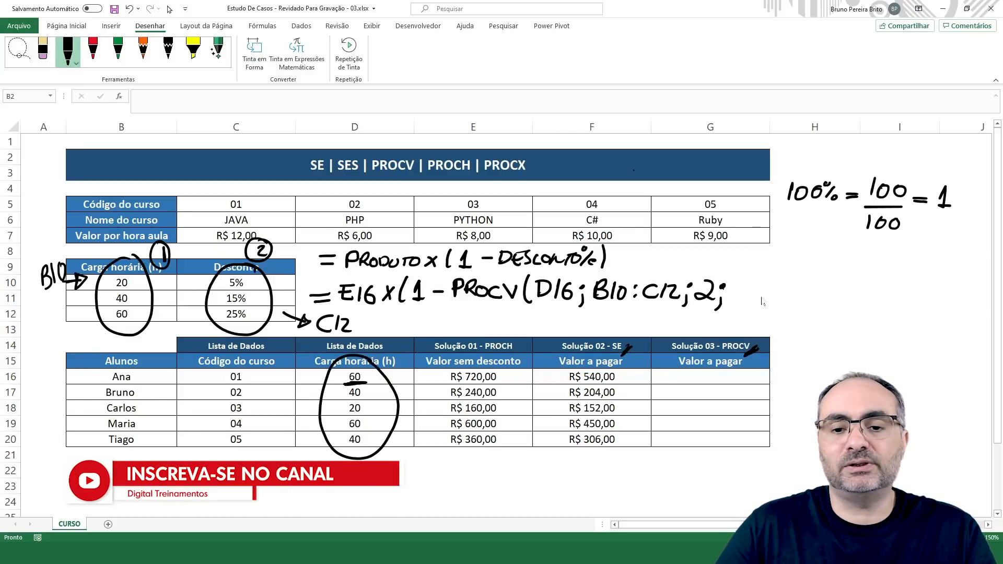
# Finish the handwritten PROCV formula with the exact-match argument 0 and two closing parentheses, and stop inking
pyautogui.moveTo(740, 287)
pyautogui.mouseDown()
pyautogui.moveTo(732, 299)
pyautogui.moveTo(742, 287)
pyautogui.moveTo(751, 304)
pyautogui.mouseUp()
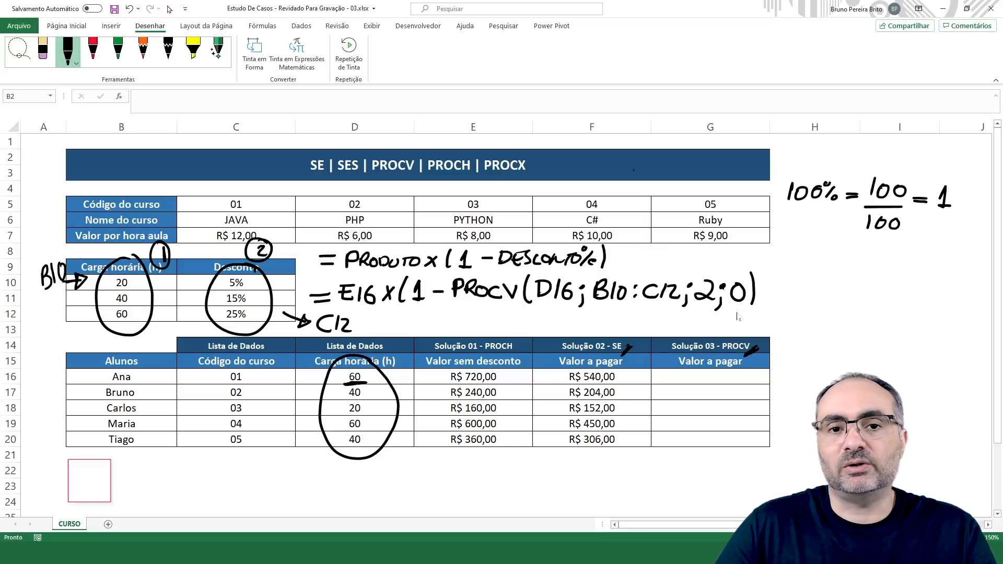
pyautogui.moveTo(757, 270); pyautogui.dragTo(760, 309)
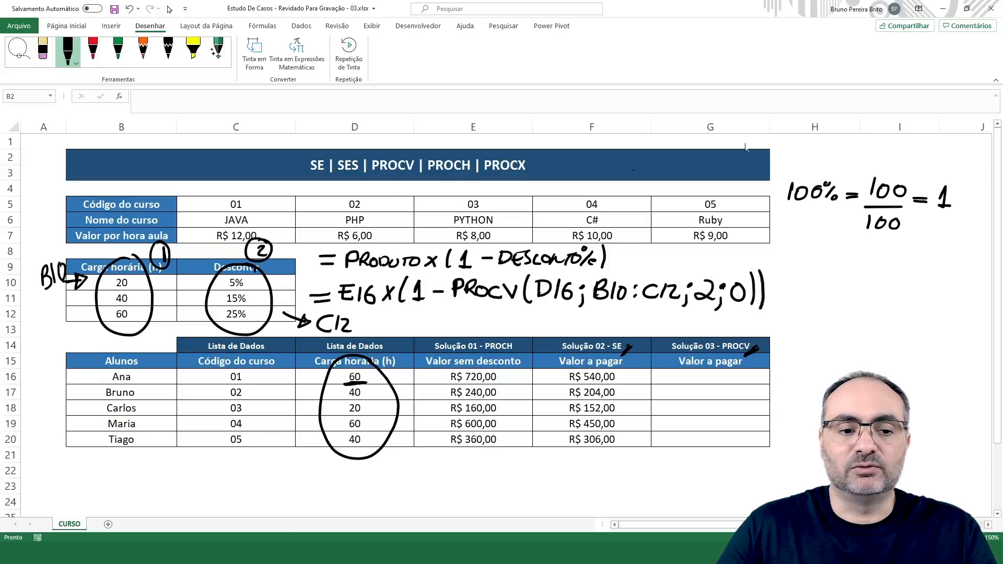
pyautogui.press('Escape')
# Start the discounted payment formula in G16 as =E16*(1-PROCV( under Solução 03 - PROCV
pyautogui.click(706, 381)
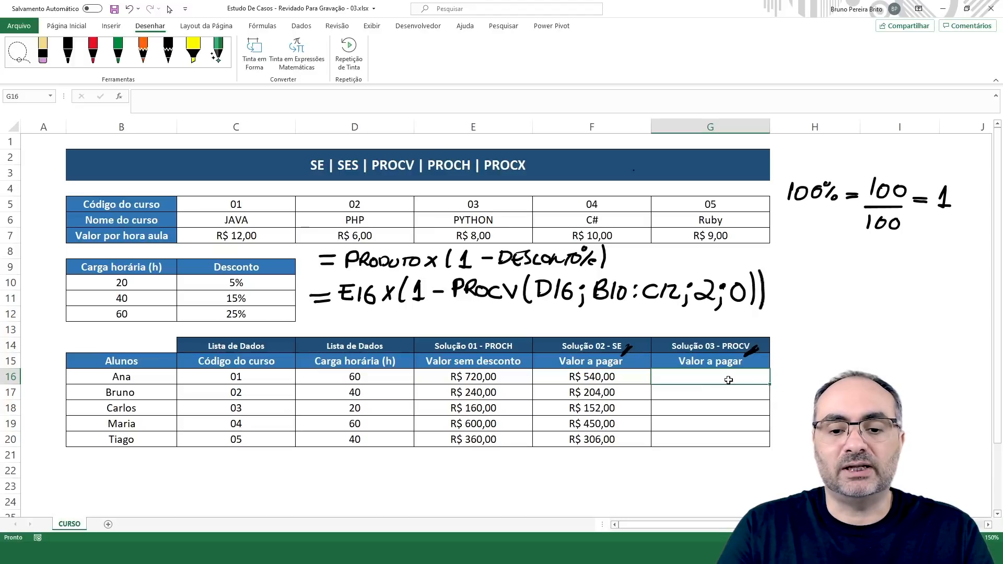
pyautogui.write('=')
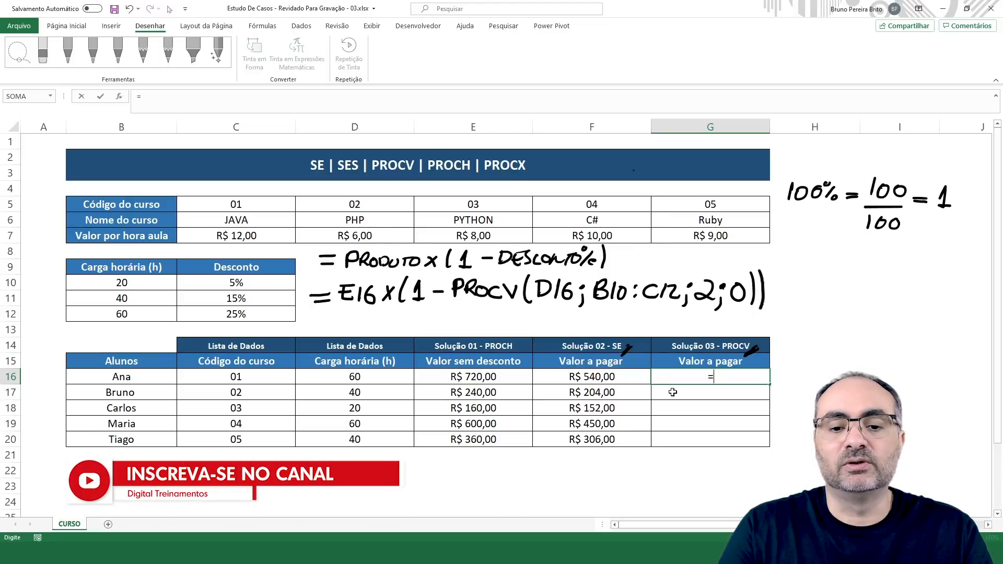
pyautogui.click(473, 379)
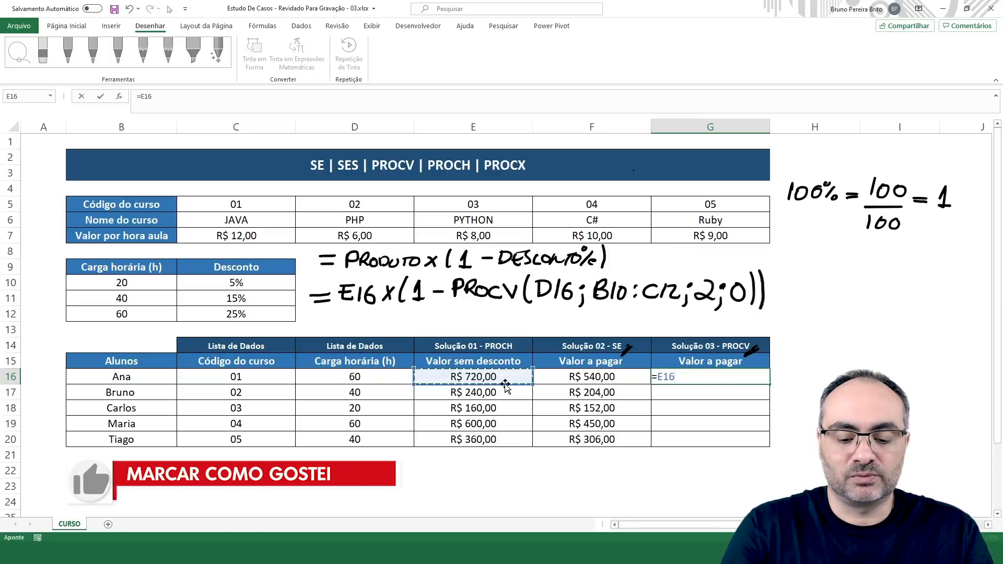
pyautogui.write('*(1')
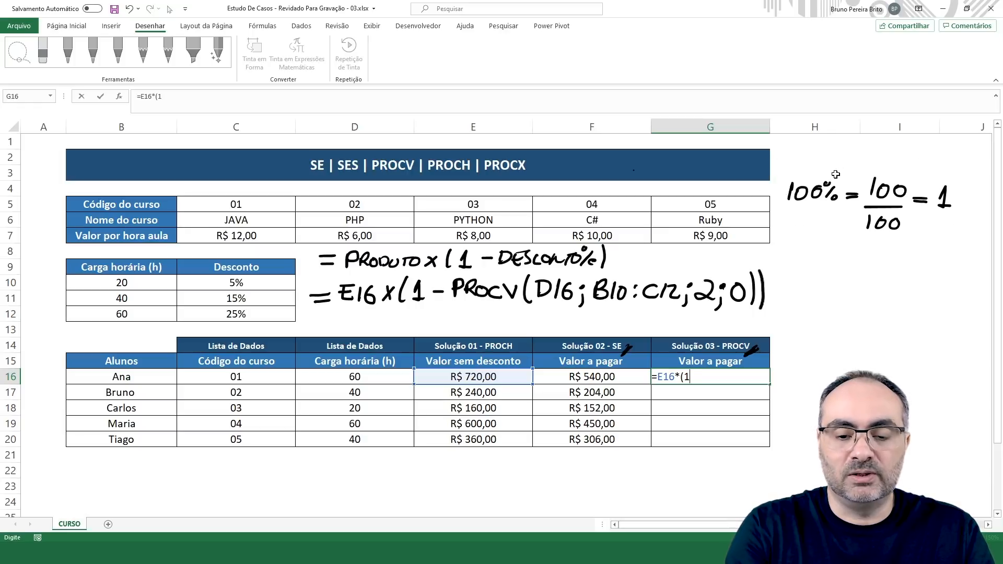
pyautogui.write('-')
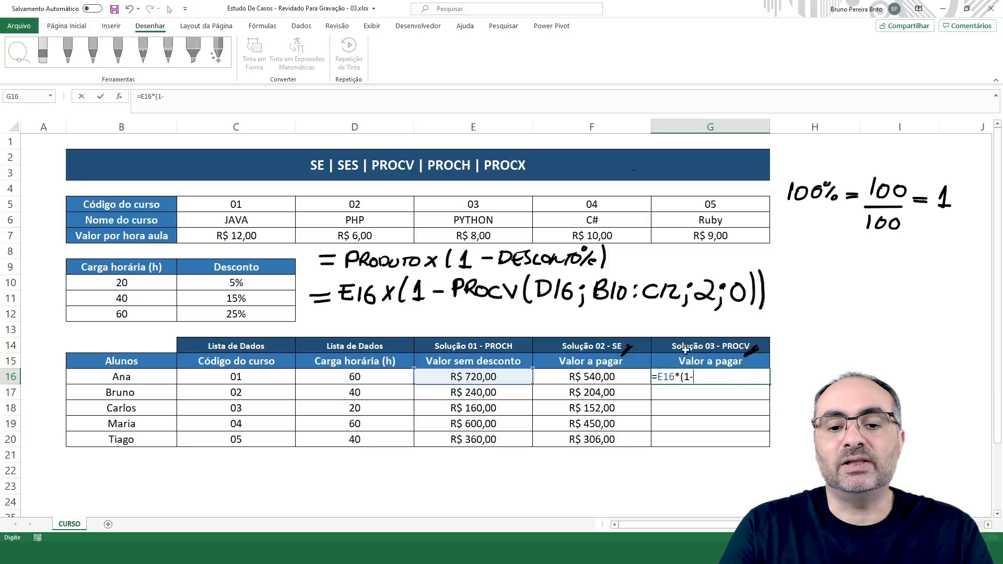
pyautogui.write('procv')
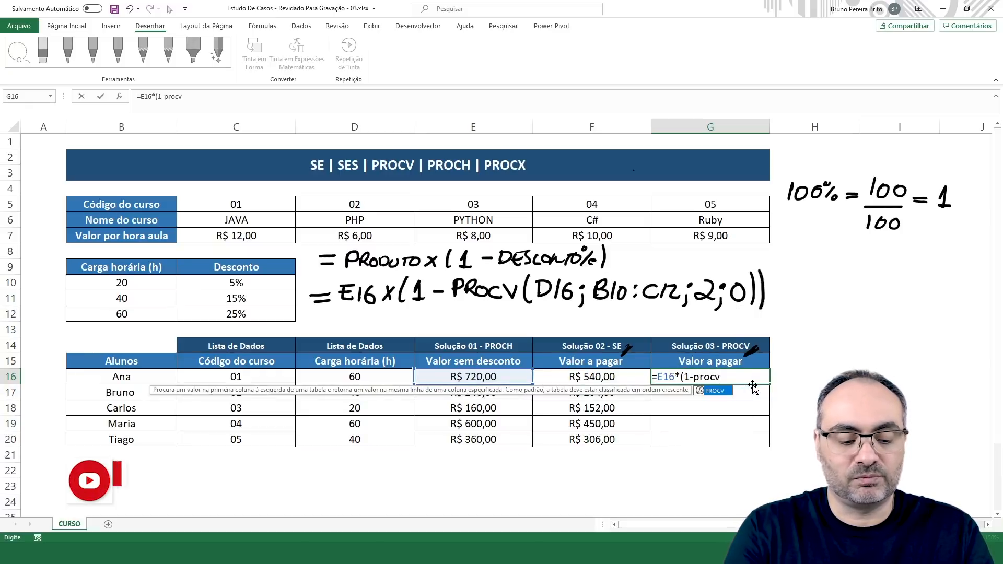
pyautogui.press('Tab')
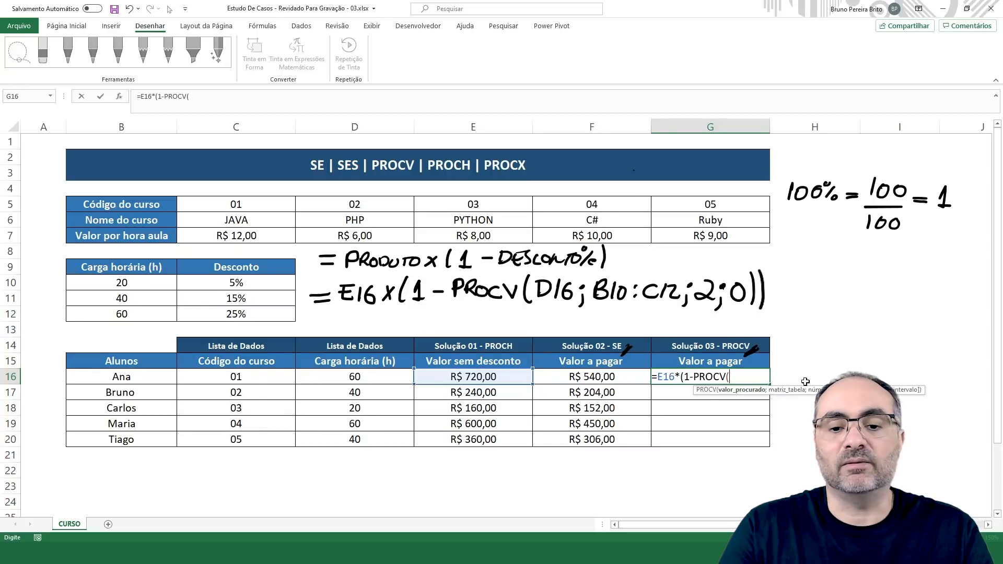
# Complete G16's PROCV with the arguments D16;B10:C12;2;0 and enter the formula, accepting the proposed closing-parenthesis correction
pyautogui.click(321, 372)
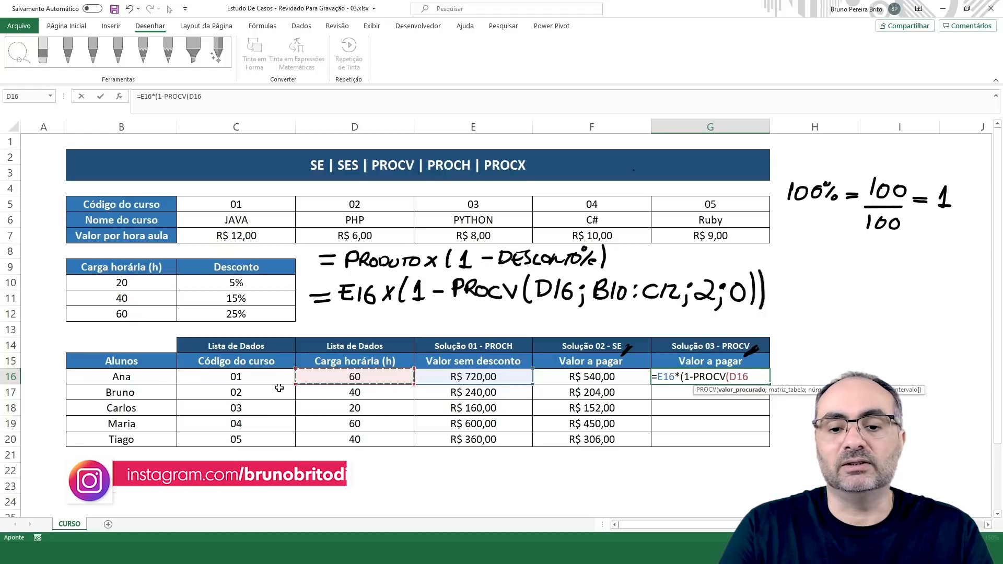
pyautogui.write(';')
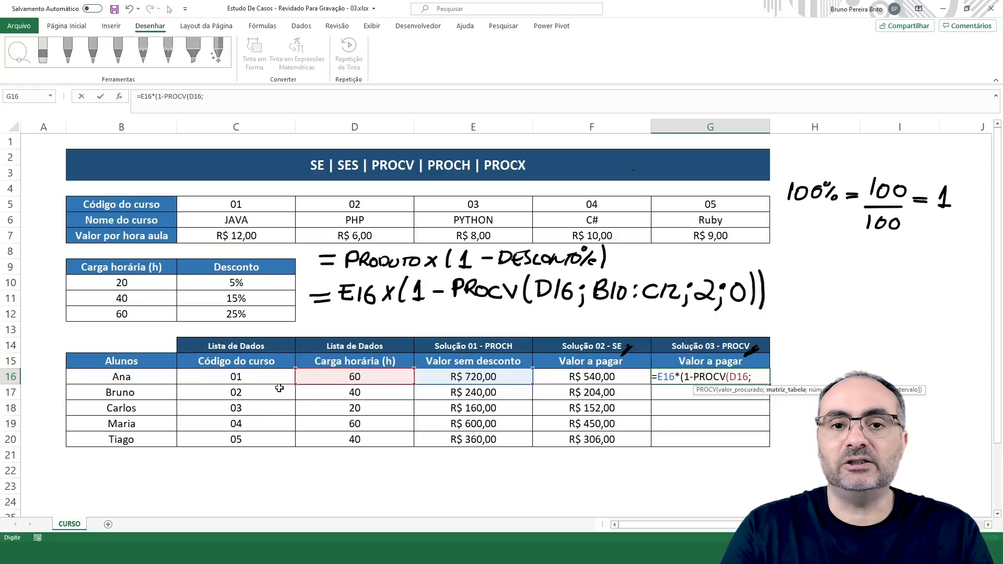
pyautogui.moveTo(115, 289); pyautogui.dragTo(250, 314)
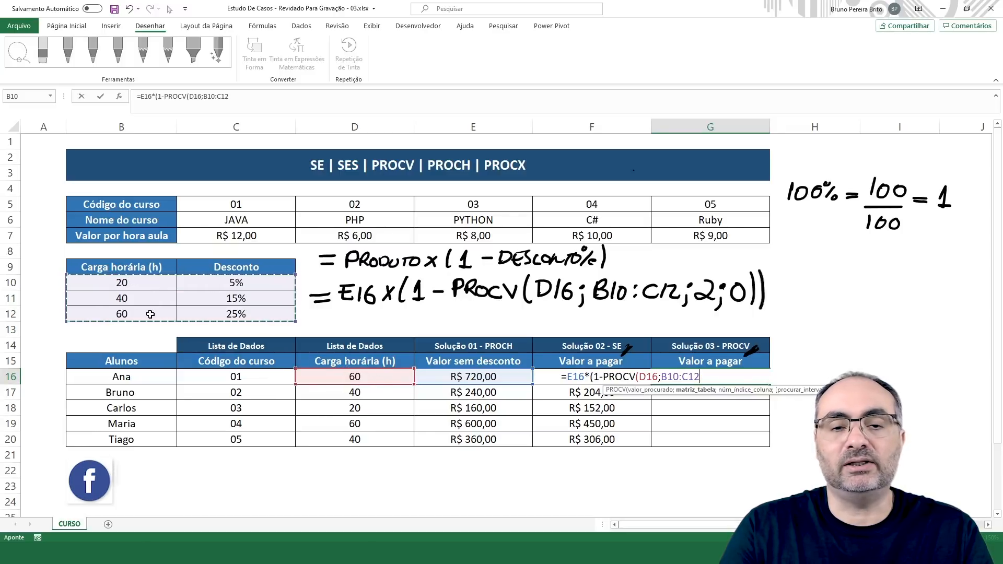
pyautogui.write(';2')
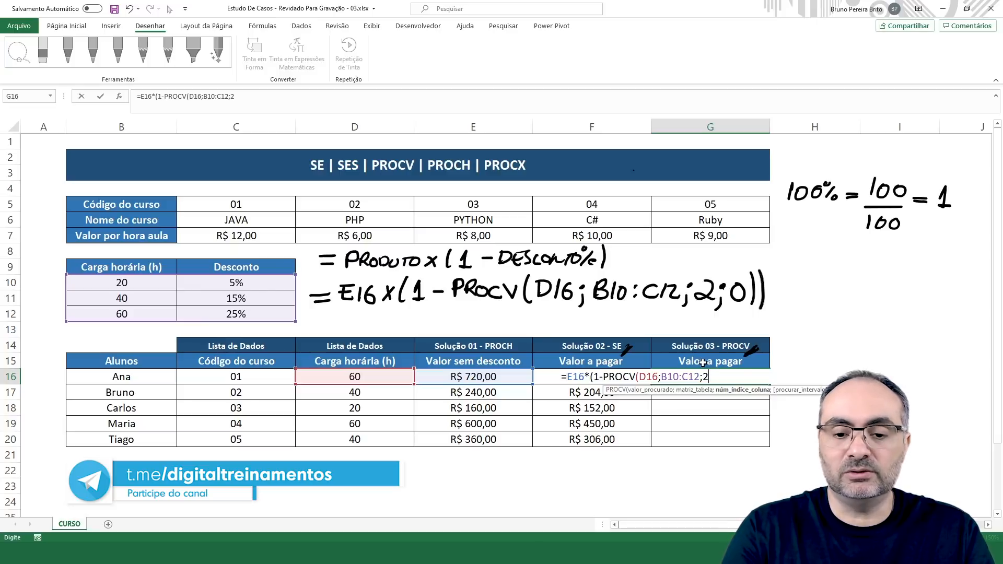
pyautogui.write(';')
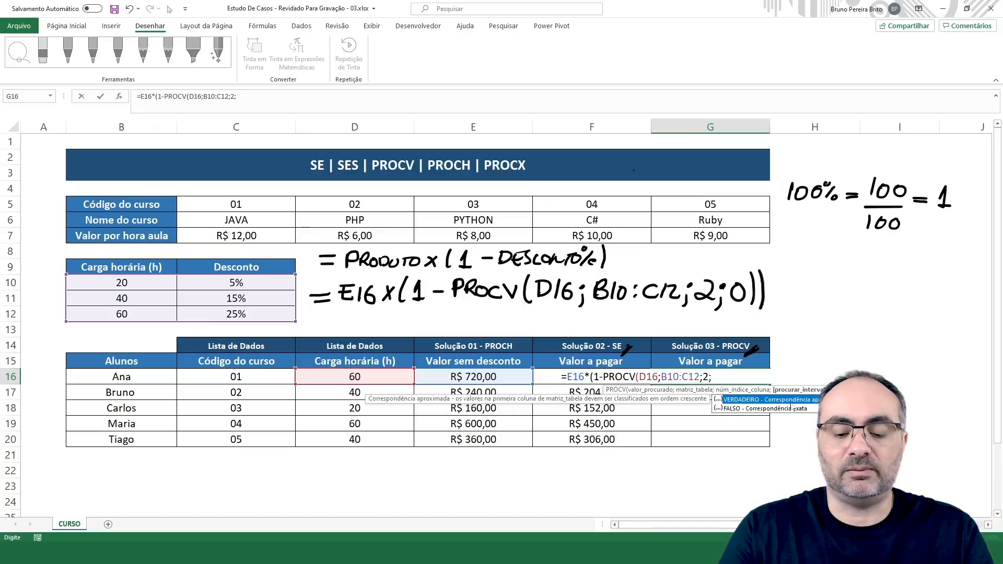
pyautogui.write('0')
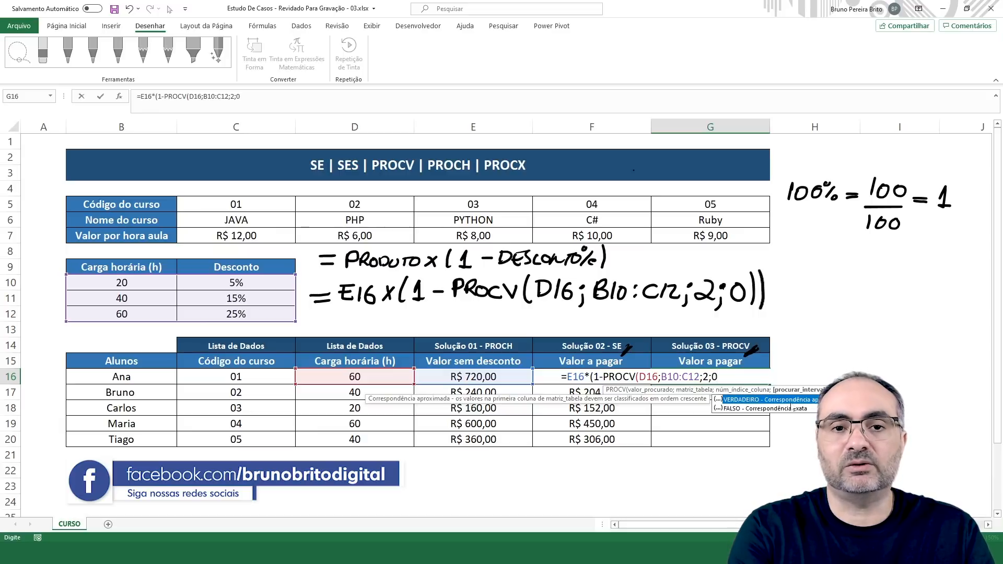
pyautogui.write(')')
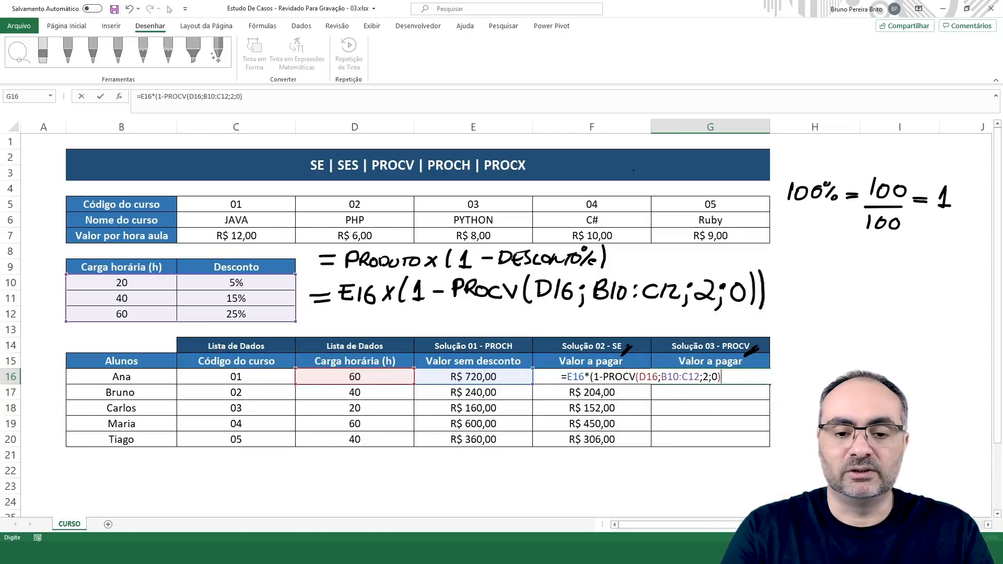
pyautogui.press('Return')
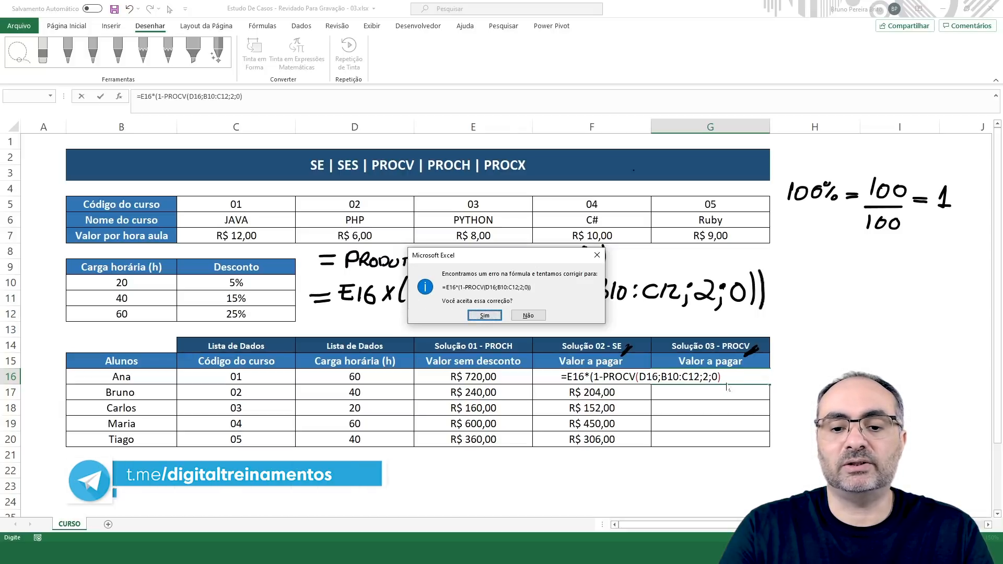
pyautogui.click(485, 316)
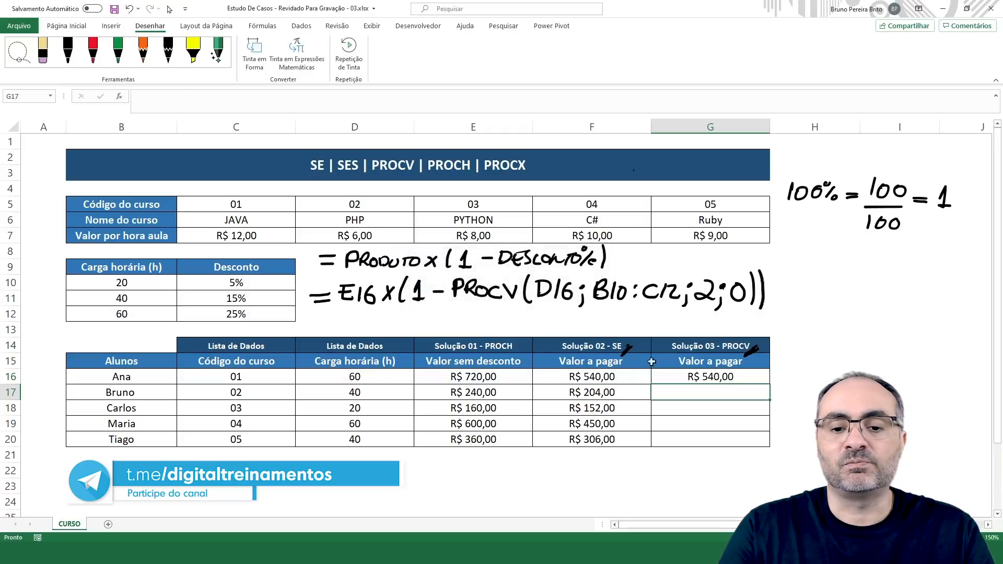
# Lock the lookup range in G16's formula as $B$10:$C$12 and fill the formula down through G20
pyautogui.doubleClick(710, 377)
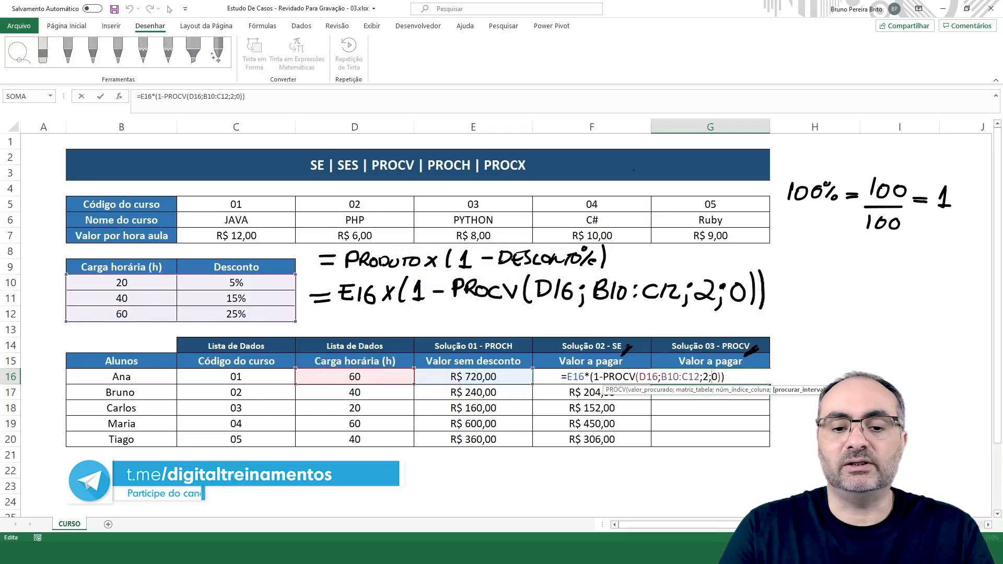
pyautogui.moveTo(725, 377); pyautogui.dragTo(721, 377)
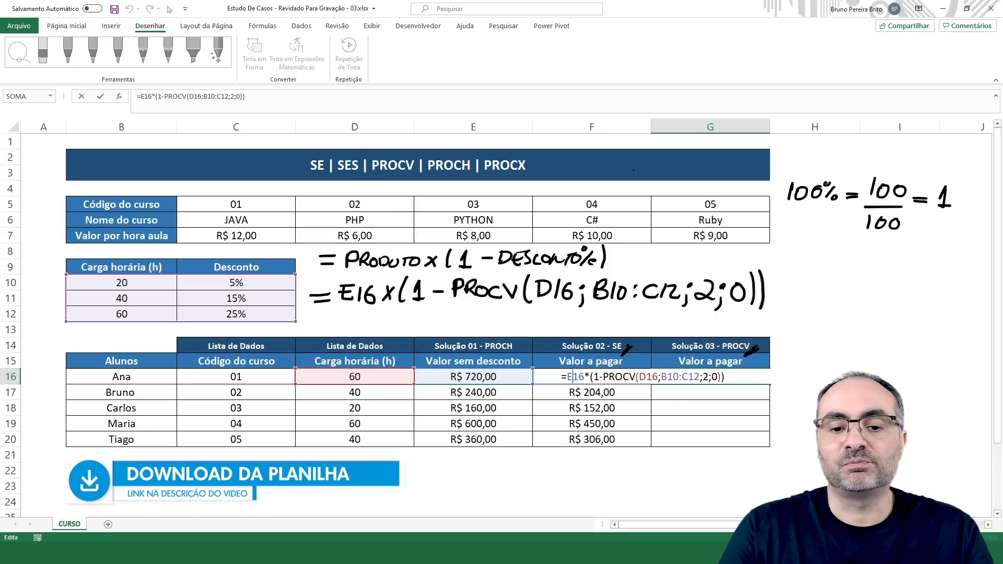
pyautogui.click(648, 377)
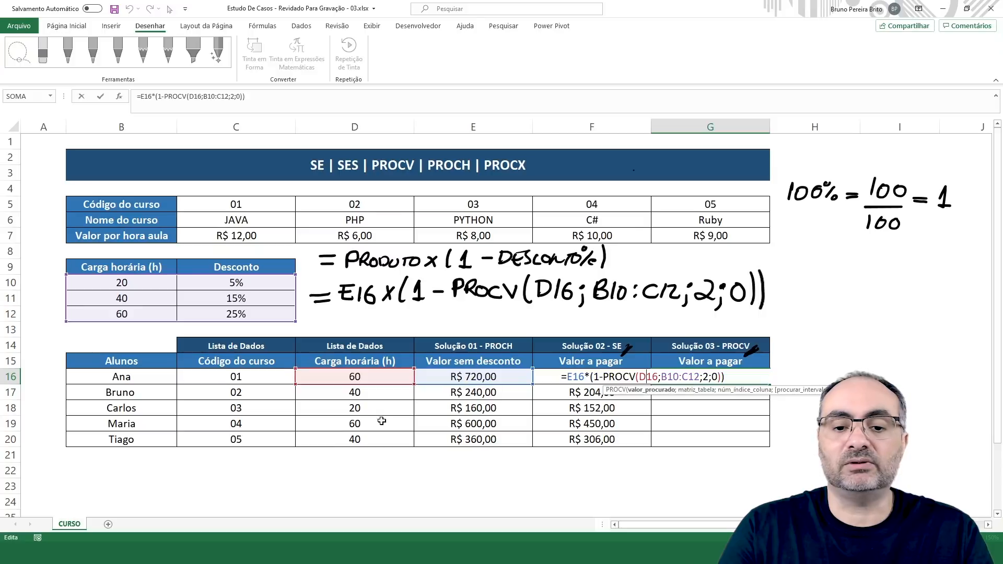
pyautogui.moveTo(662, 377); pyautogui.dragTo(690, 369)
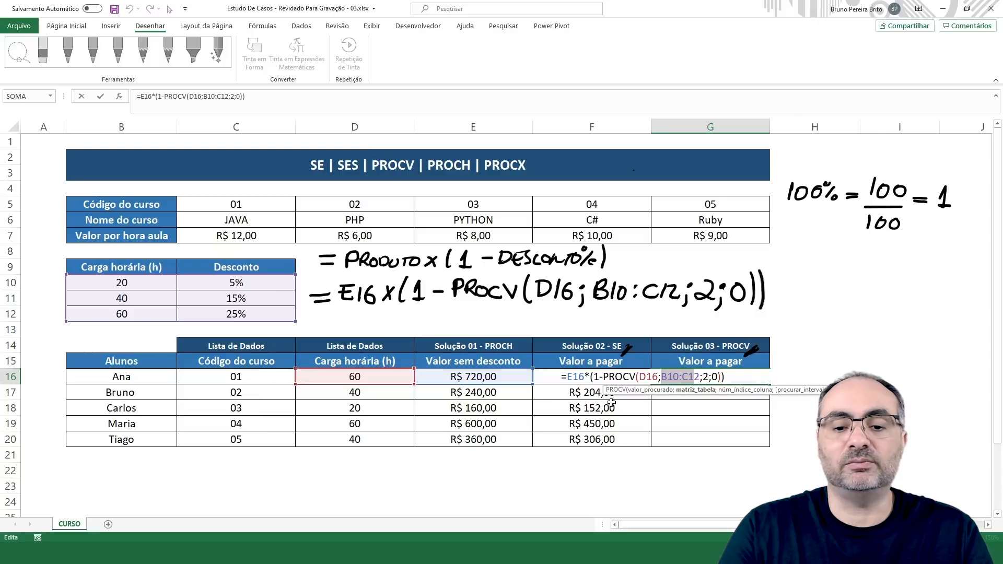
pyautogui.moveTo(662, 377); pyautogui.dragTo(700, 376)
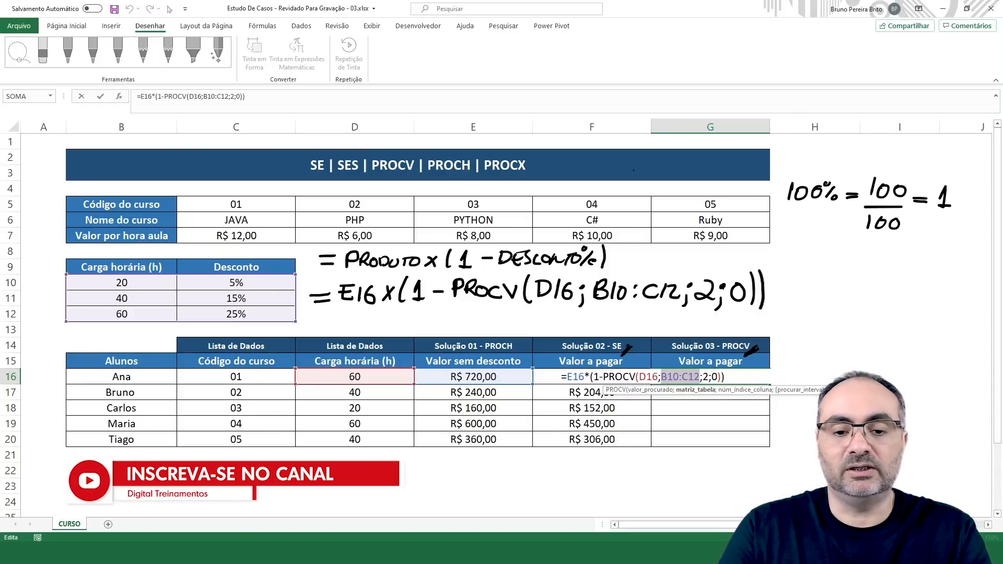
pyautogui.press('F4')
pyautogui.press('Return')
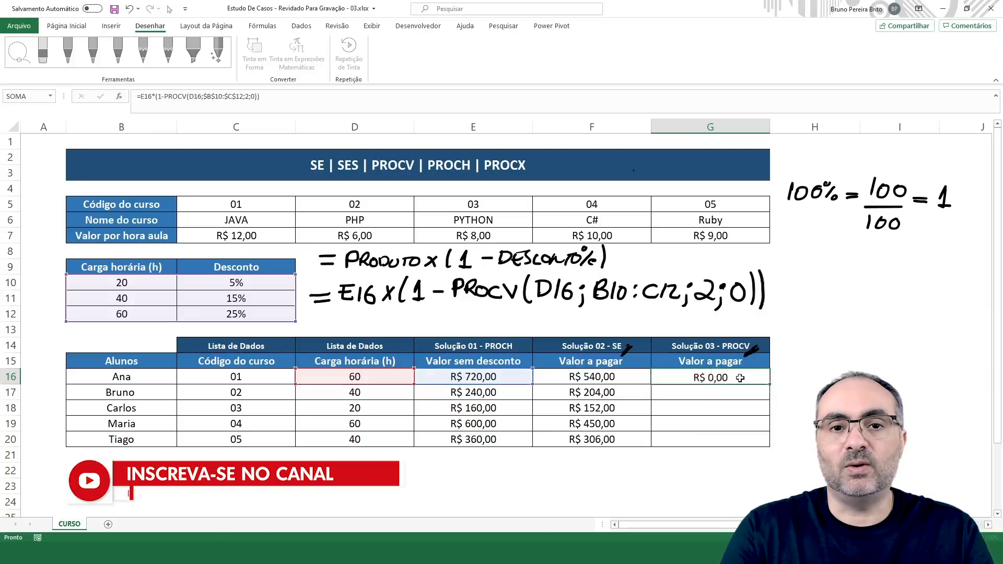
pyautogui.click(741, 378)
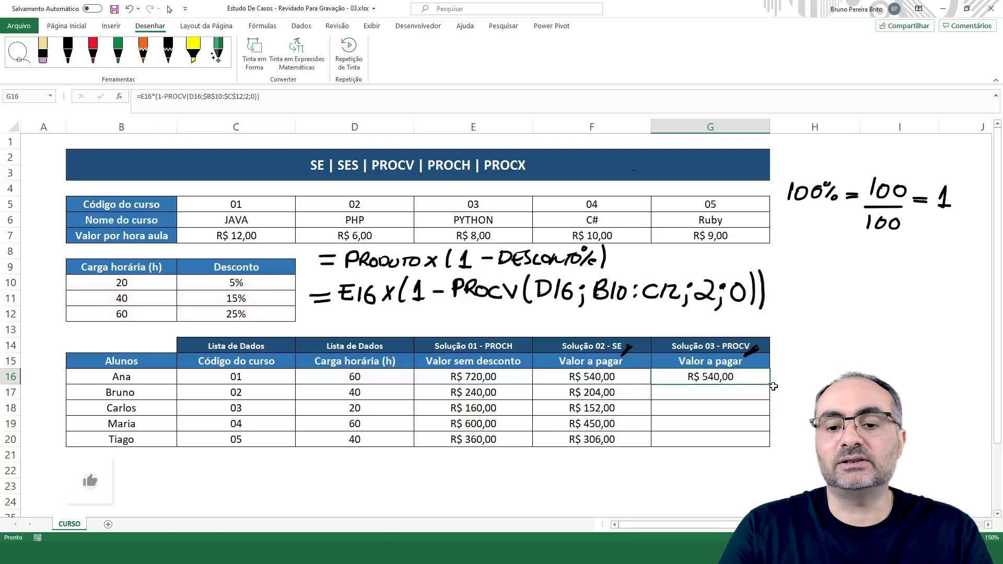
pyautogui.moveTo(770, 384); pyautogui.dragTo(771, 444)
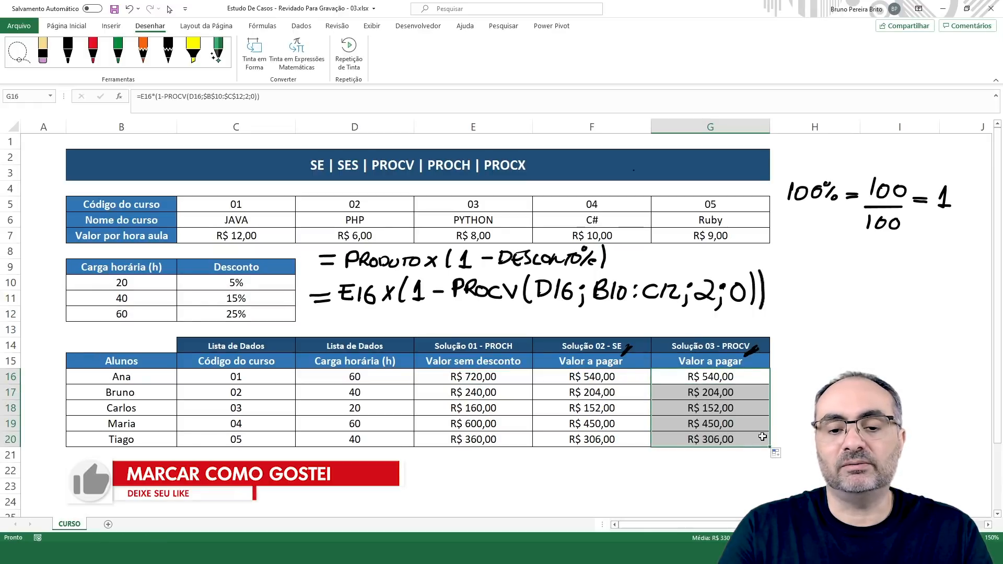